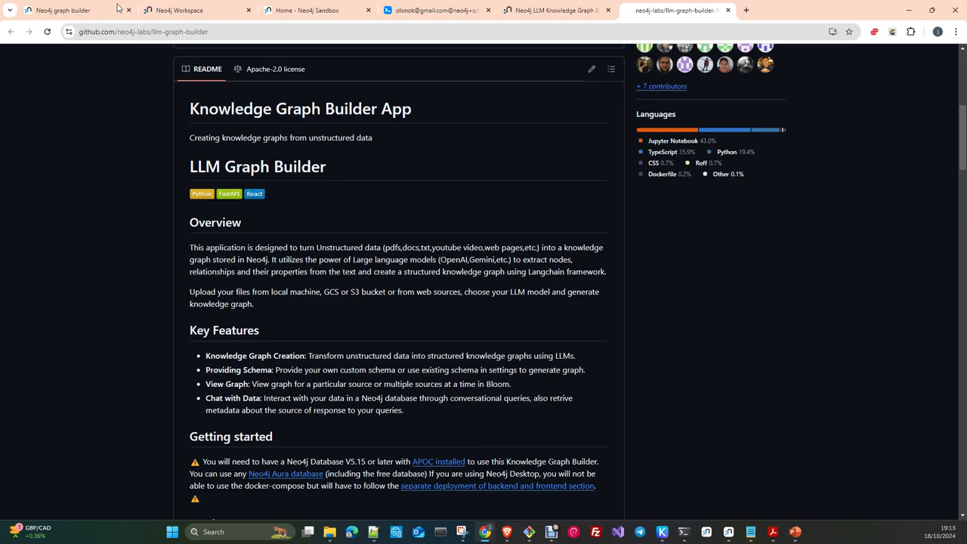
Step: Switch to the Neo4j graph builder and review the available LLM models and the earlier chat questions and answers
click(64, 12)
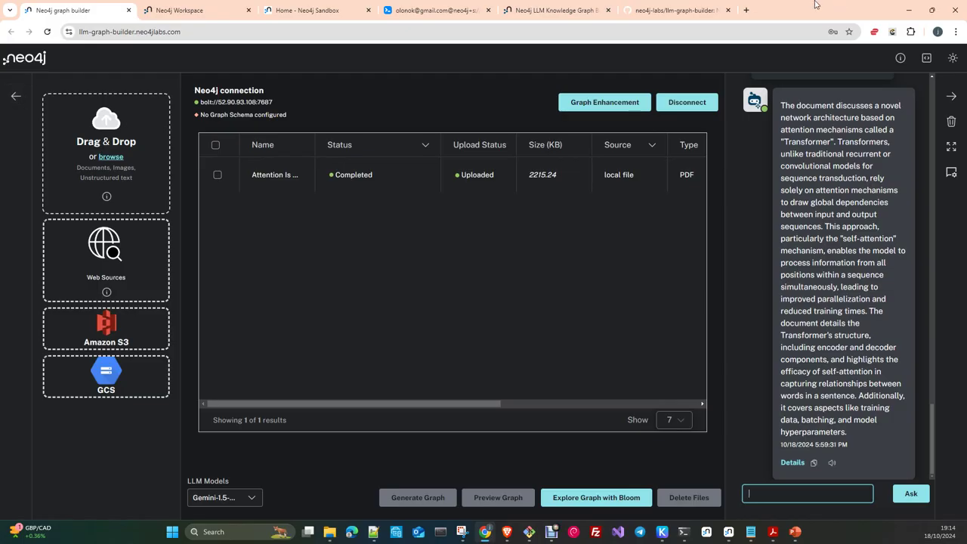
click(227, 496)
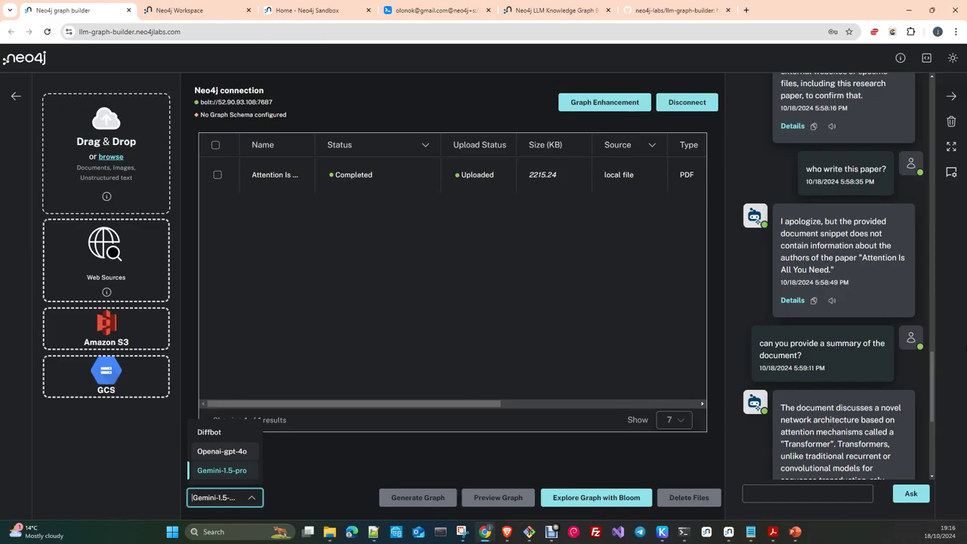
scroll(781, 265, up, 15)
scroll(814, 258, up, 8)
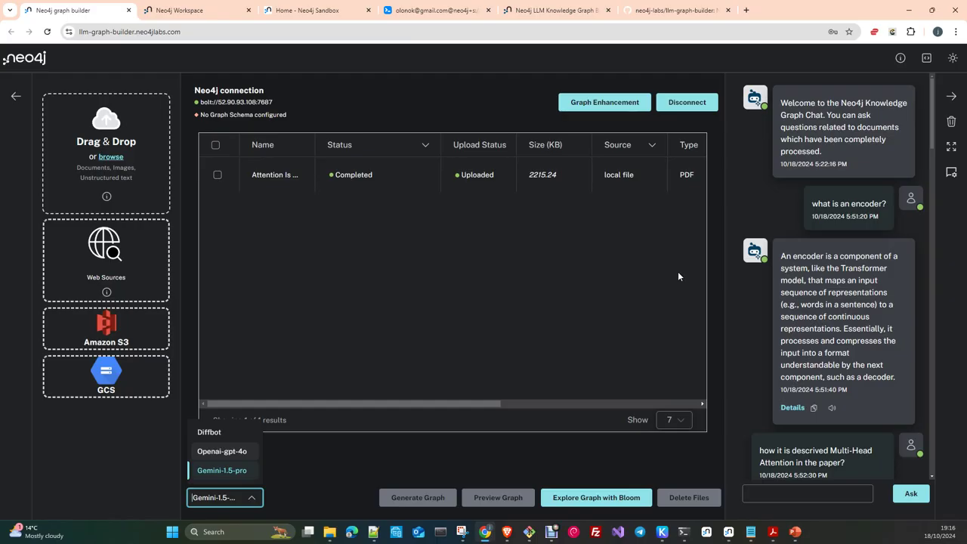
Step: Skim the llm-graph-builder README on GitHub, covering the deployment instructions and the environment variable table
click(660, 9)
scroll(365, 277, down, 5)
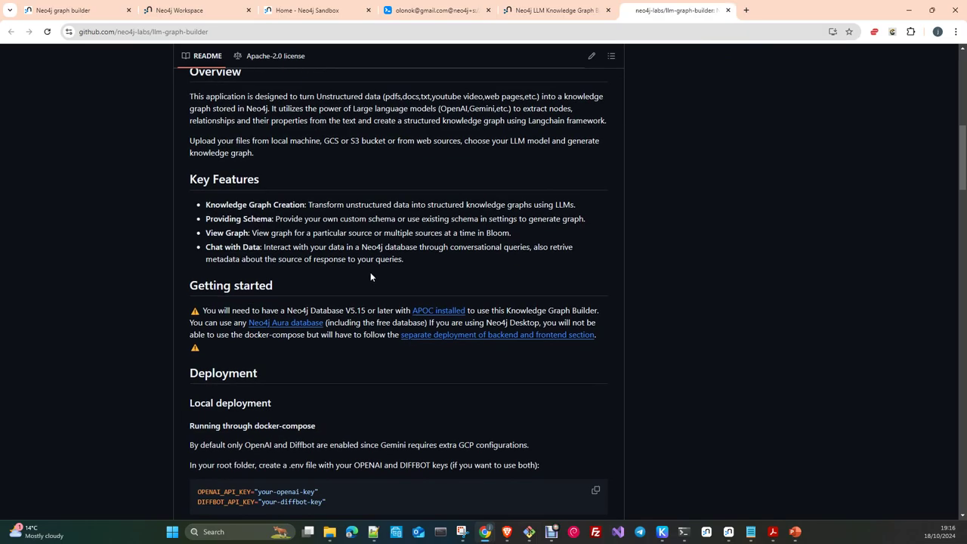
scroll(365, 277, down, 13)
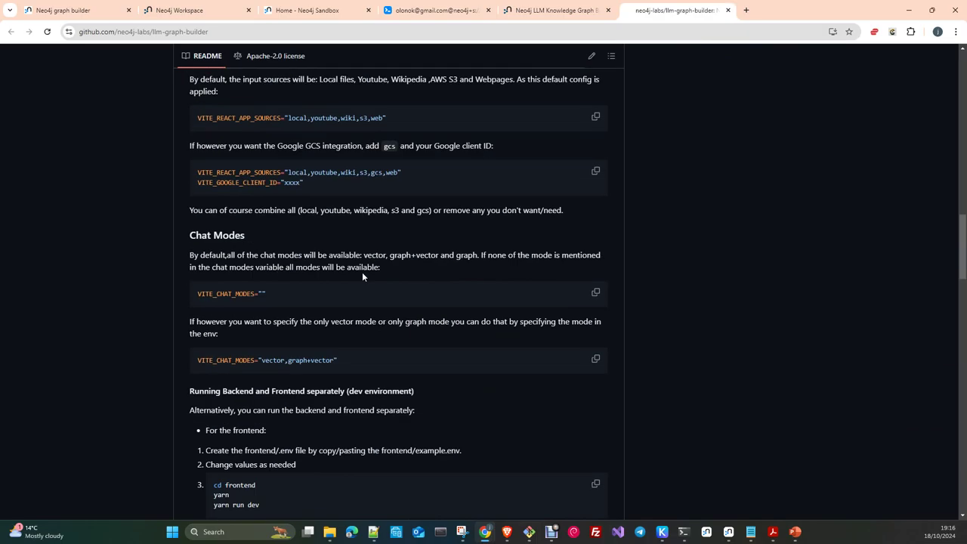
scroll(362, 276, down, 9)
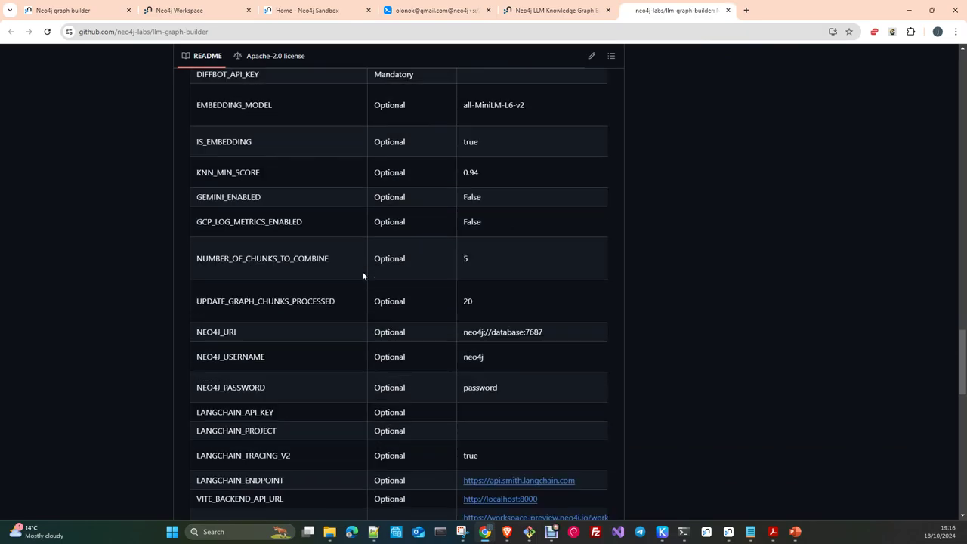
scroll(362, 276, up, 4)
scroll(362, 275, up, 10)
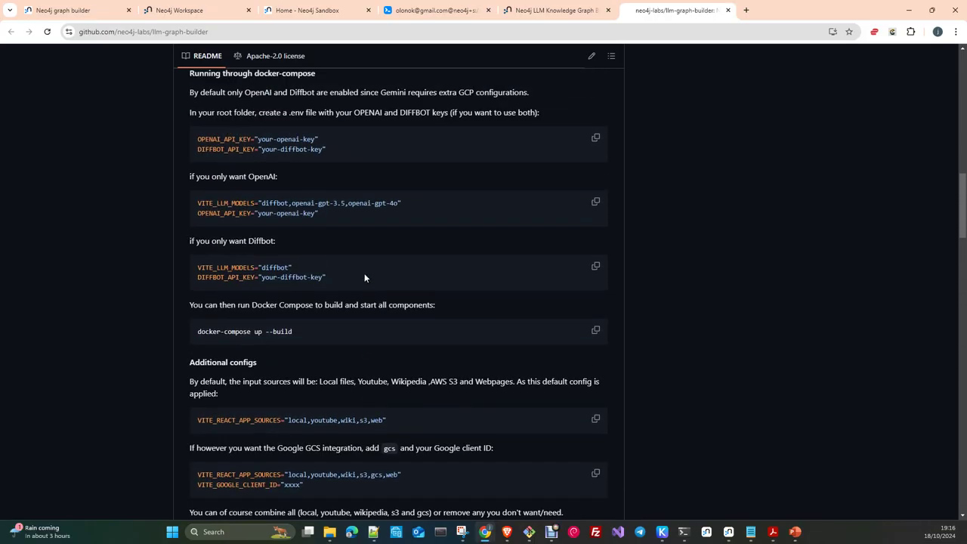
scroll(363, 277, up, 3)
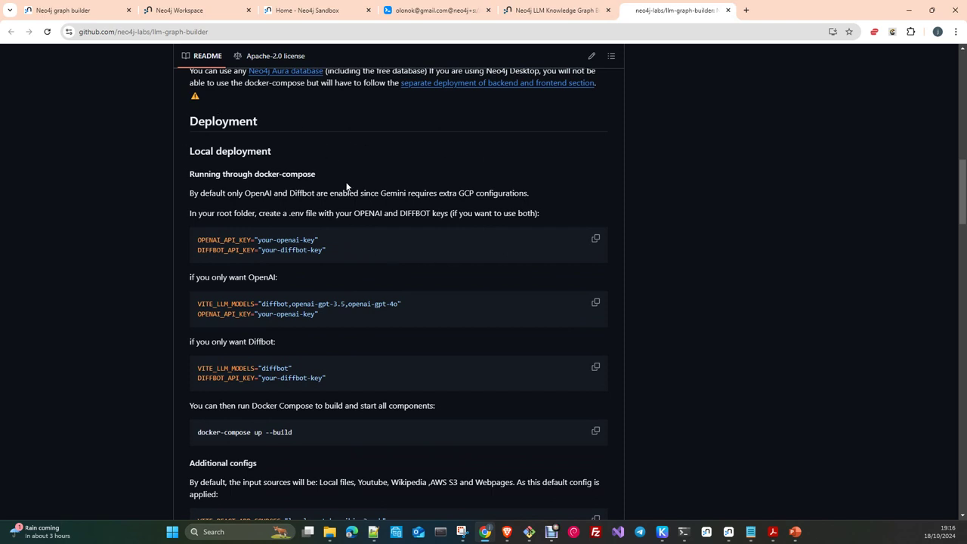
scroll(355, 192, up, 1)
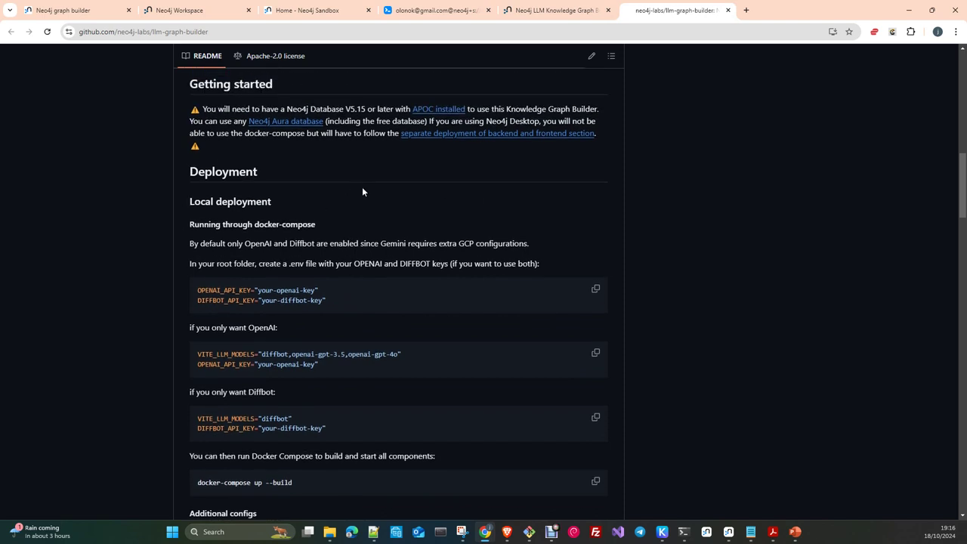
scroll(362, 189, down, 3)
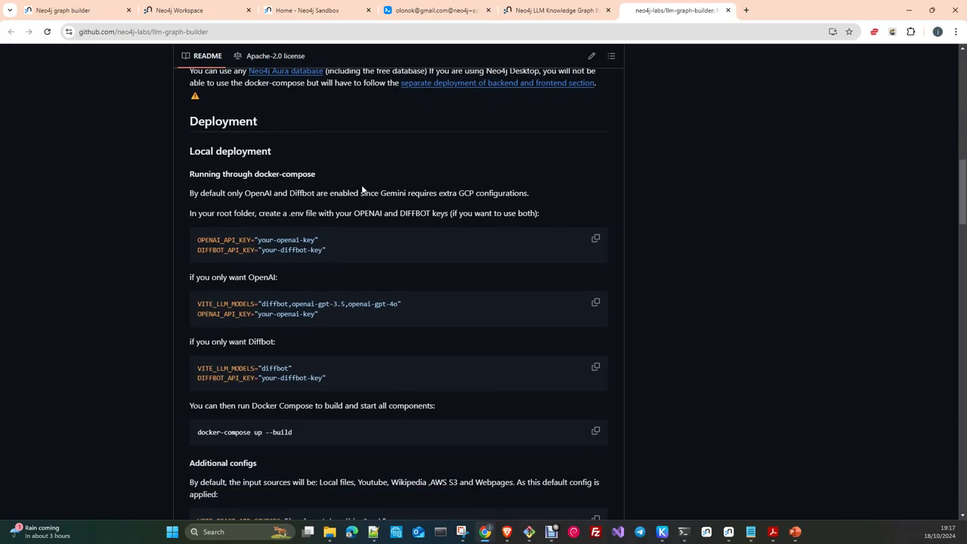
scroll(361, 189, up, 9)
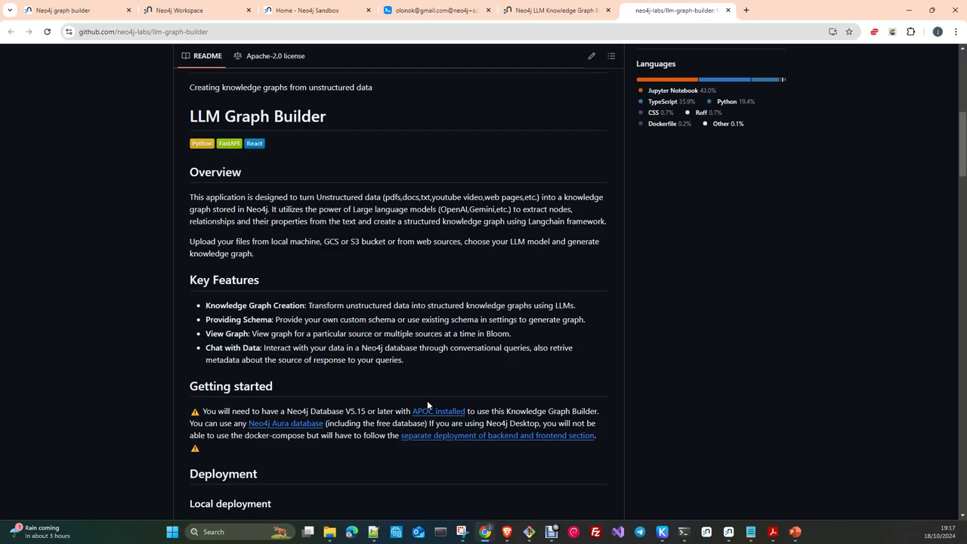
Step: Read the README's docker-compose deployment, additional configs, chat modes and separate backend and frontend instructions
scroll(427, 404, down, 4)
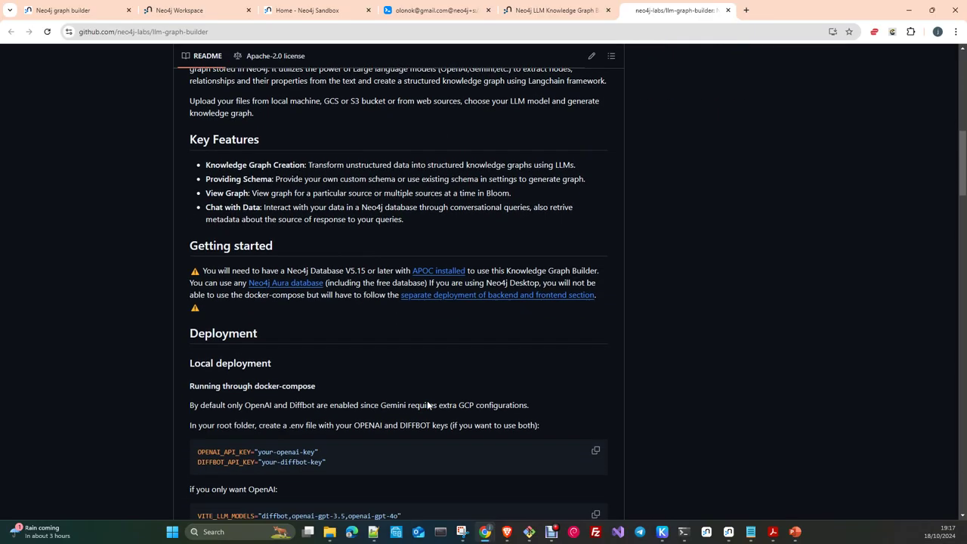
scroll(429, 400, up, 1)
scroll(257, 352, down, 2)
scroll(277, 312, down, 2)
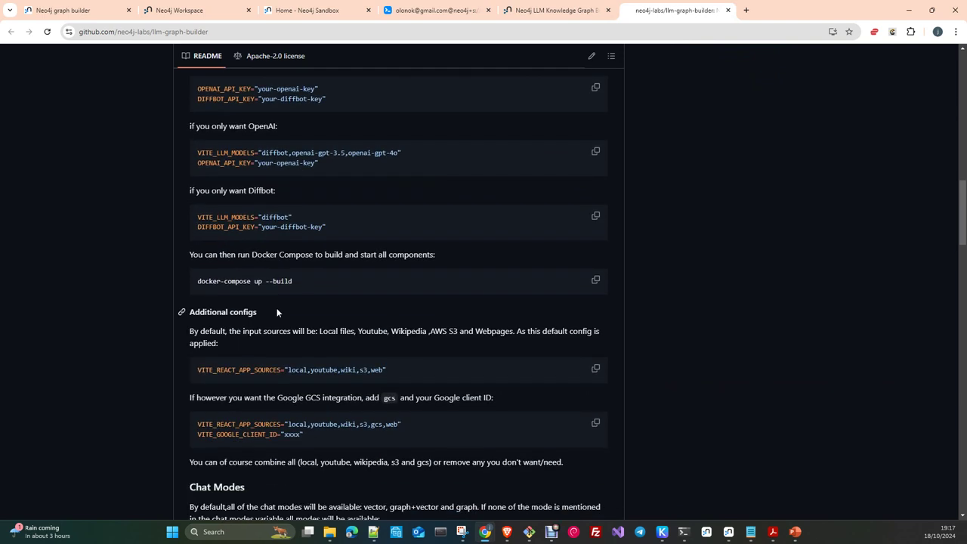
scroll(276, 312, down, 2)
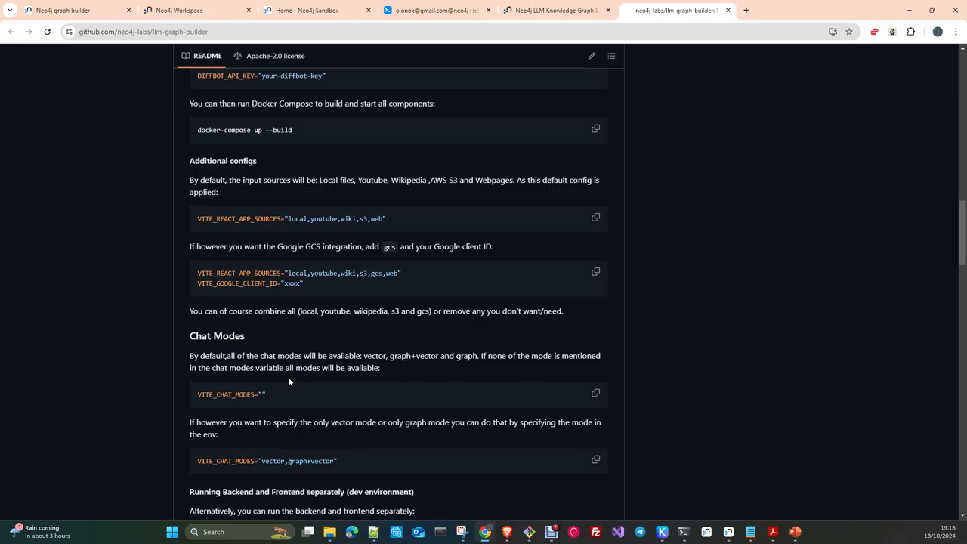
scroll(378, 277, up, 3)
scroll(378, 276, down, 7)
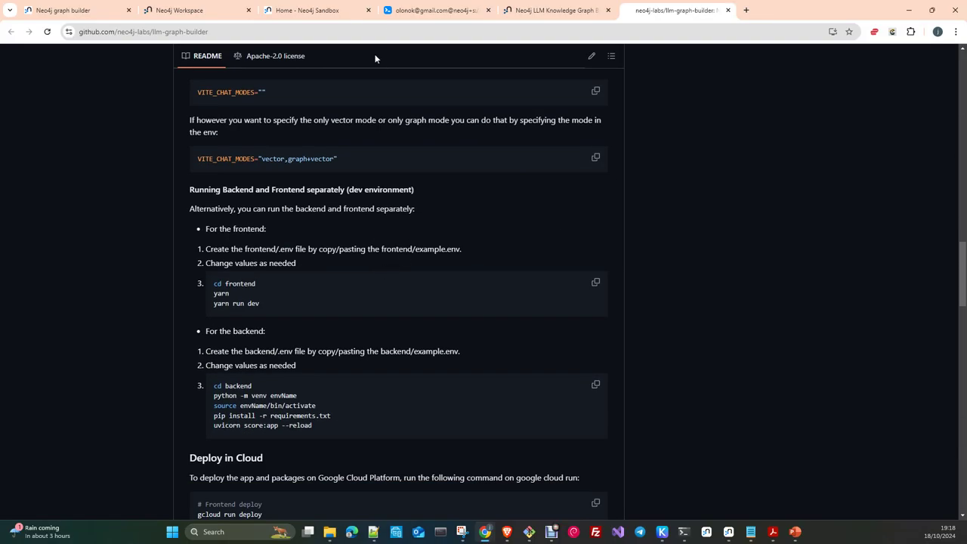
Step: Switch to Neo4j Browser and review the database's node labels and relationship types
click(422, 10)
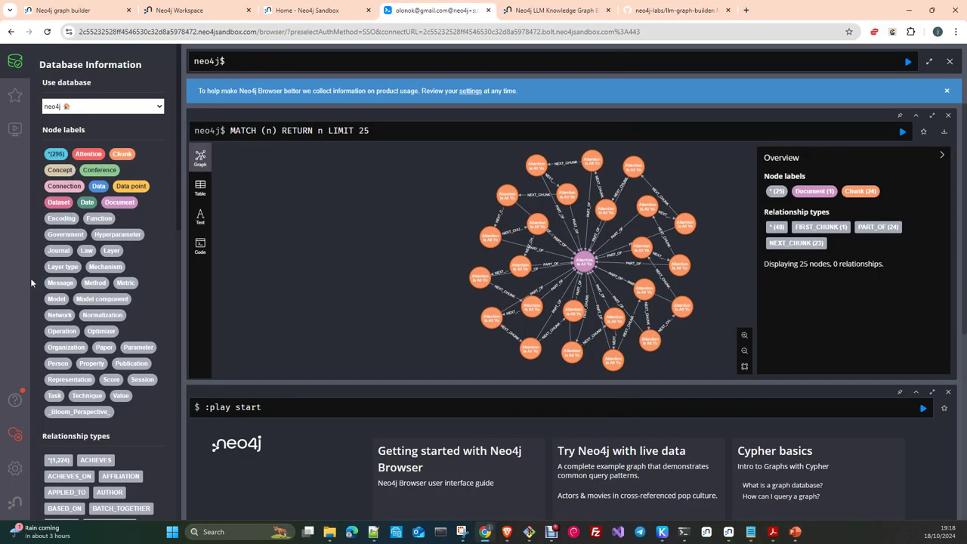
scroll(128, 332, down, 3)
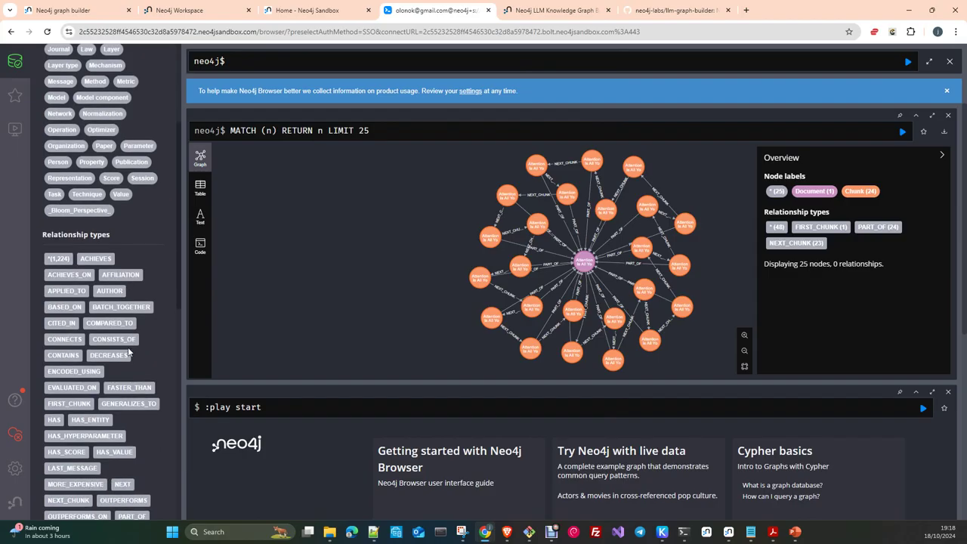
scroll(129, 351, down, 2)
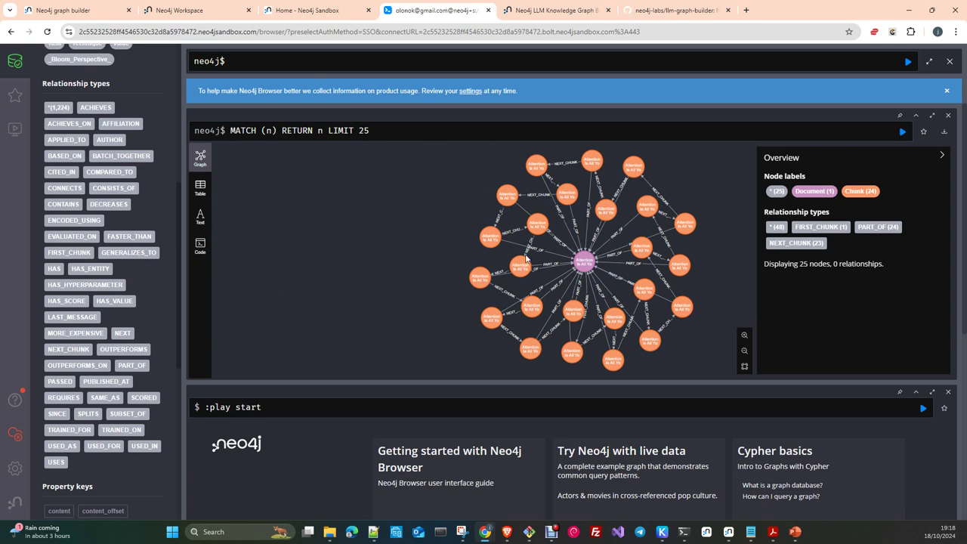
Step: Spread several Chunk nodes apart in the query result graph, move the central Document node, and clear the node selection
drag(479, 279, 339, 280)
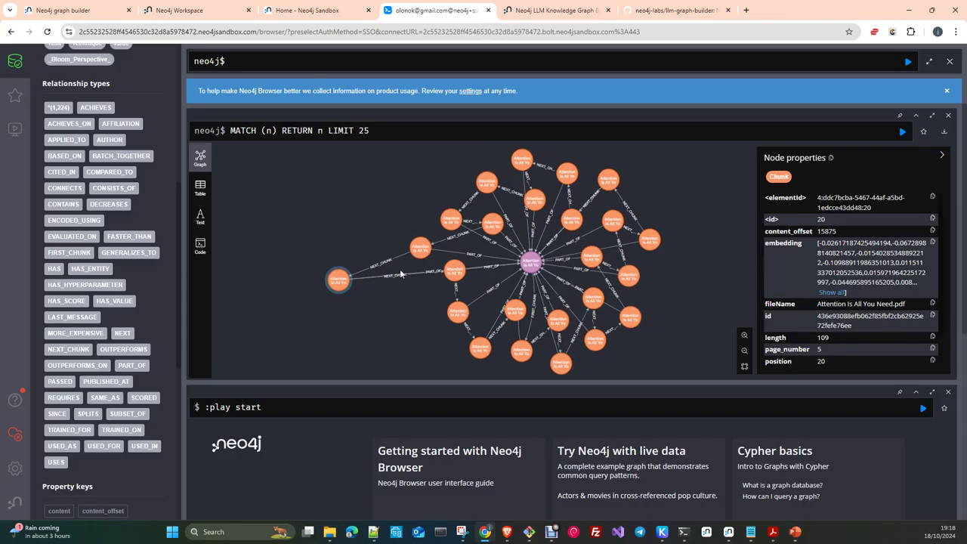
drag(422, 248, 349, 221)
drag(423, 277, 325, 323)
drag(405, 326, 367, 345)
drag(410, 287, 247, 258)
drag(457, 268, 444, 309)
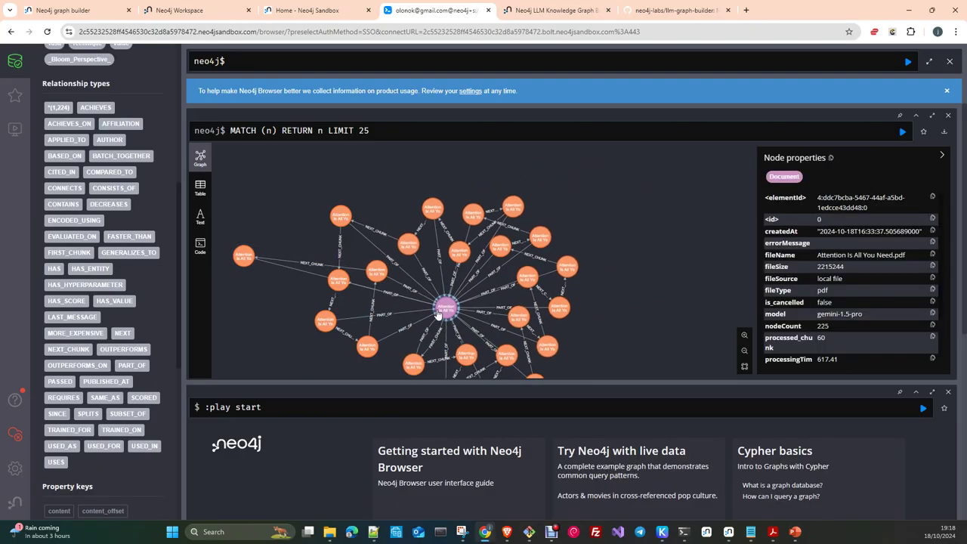
click(588, 276)
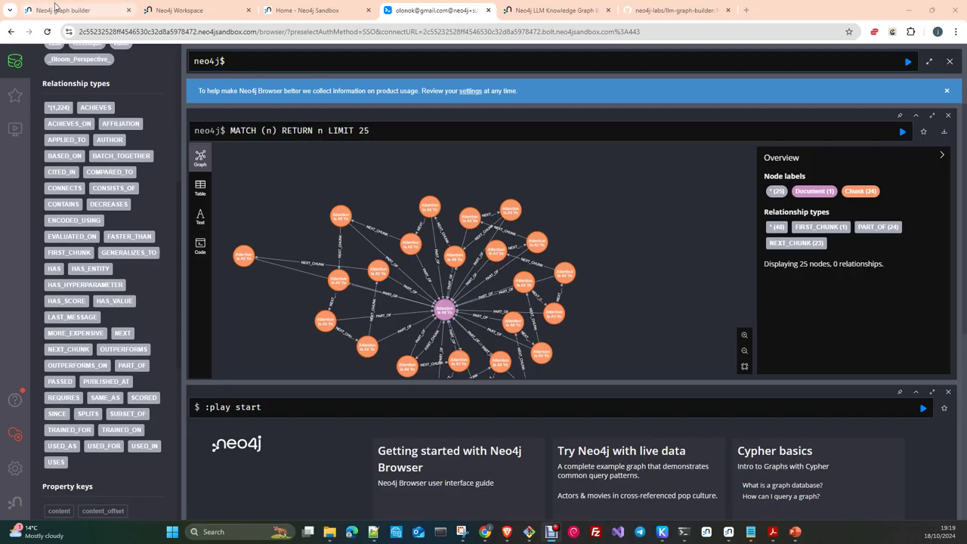
Step: Return to the graph builder, switch to Adobe Acrobat, and skim the opening pages of the "Attention Is All You Need" paper
click(54, 9)
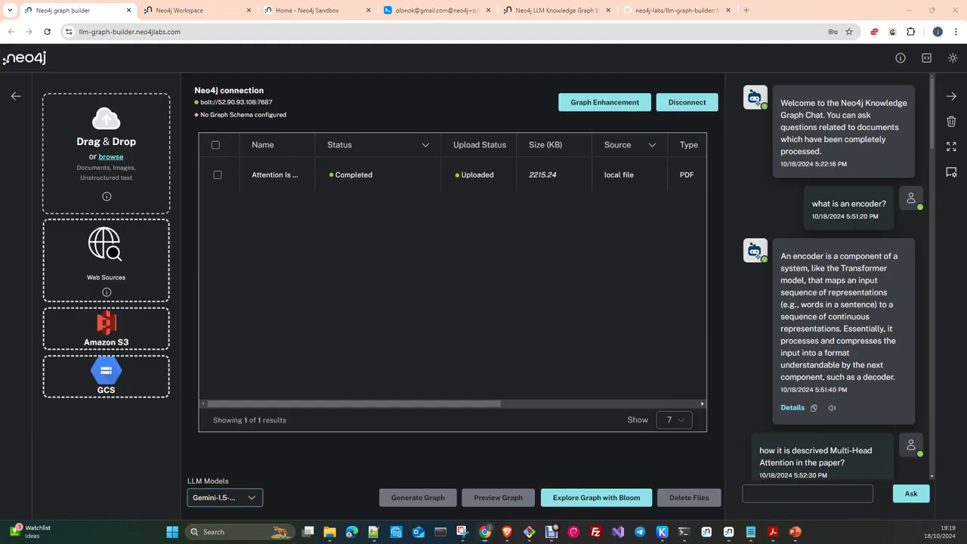
click(772, 531)
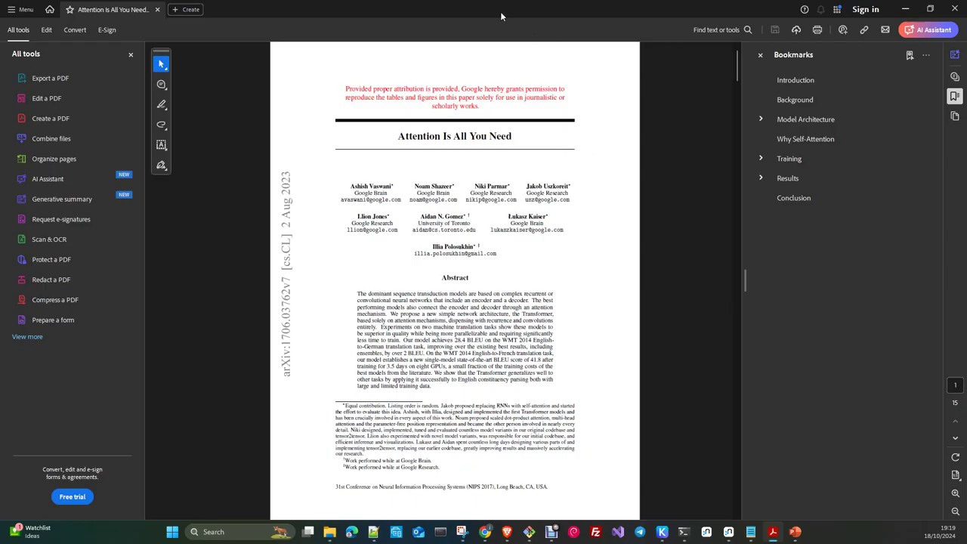
scroll(470, 315, down, 3)
scroll(470, 315, down, 10)
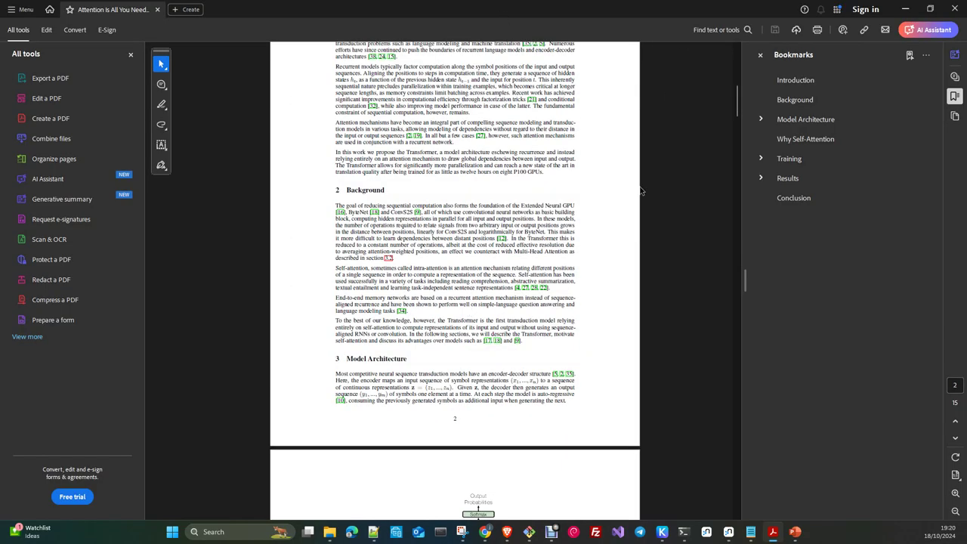
Step: Switch back to the Neo4j graph builder in the browser and view its LLM model options without changing the selection
key(alt+Tab)
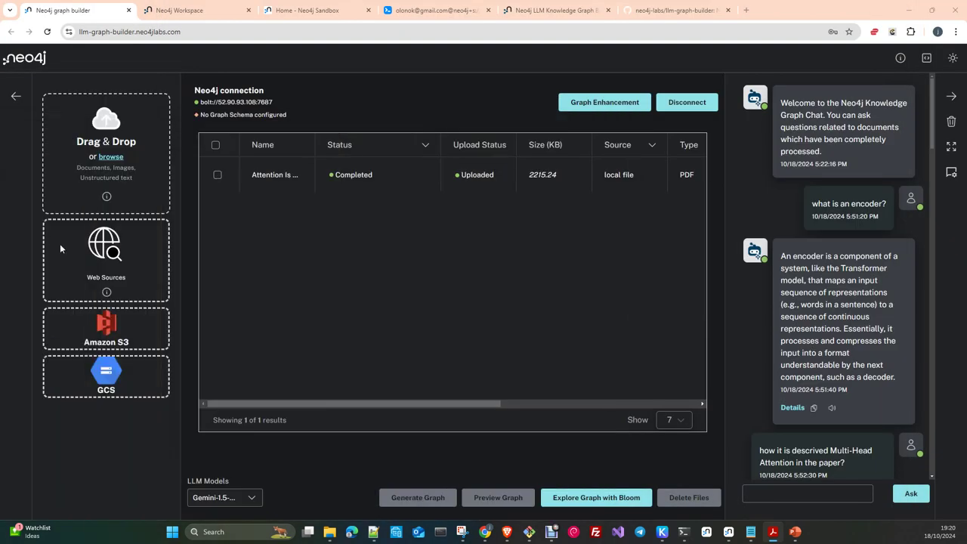
click(252, 500)
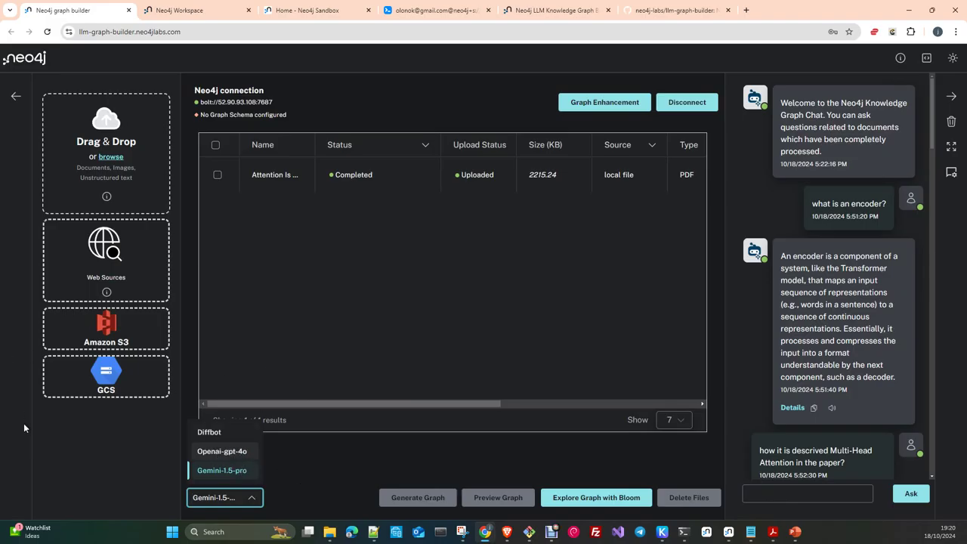
click(107, 460)
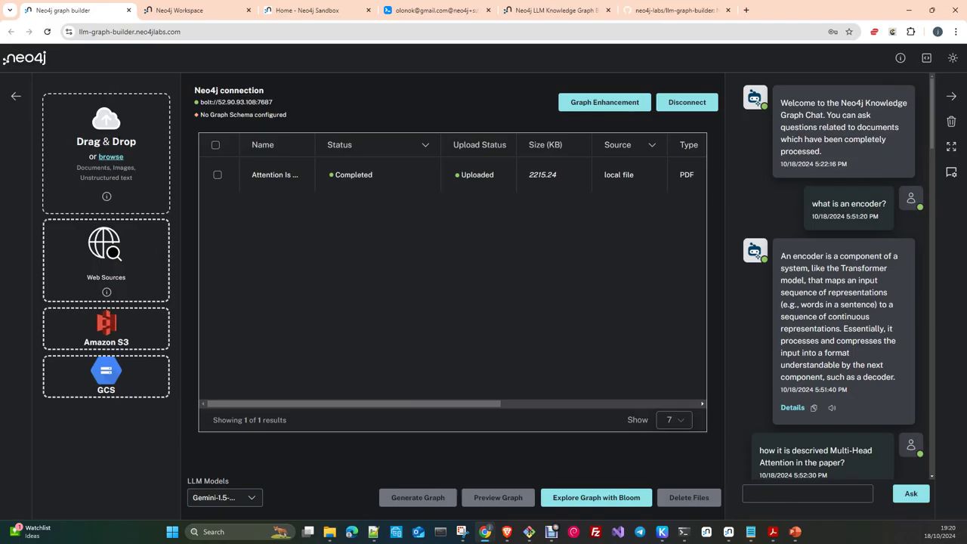
Step: Check which file types the local file upload accepts, then cancel the file selection
click(110, 157)
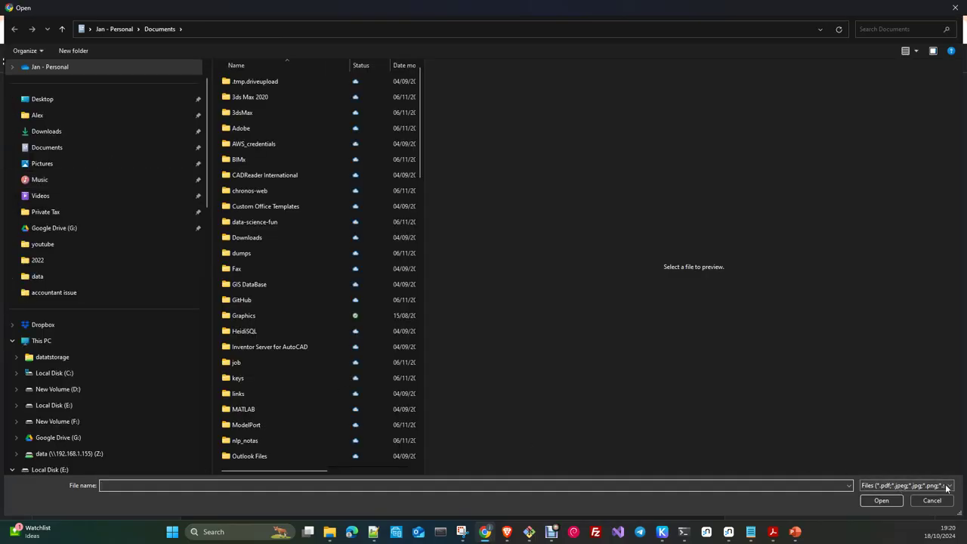
click(928, 487)
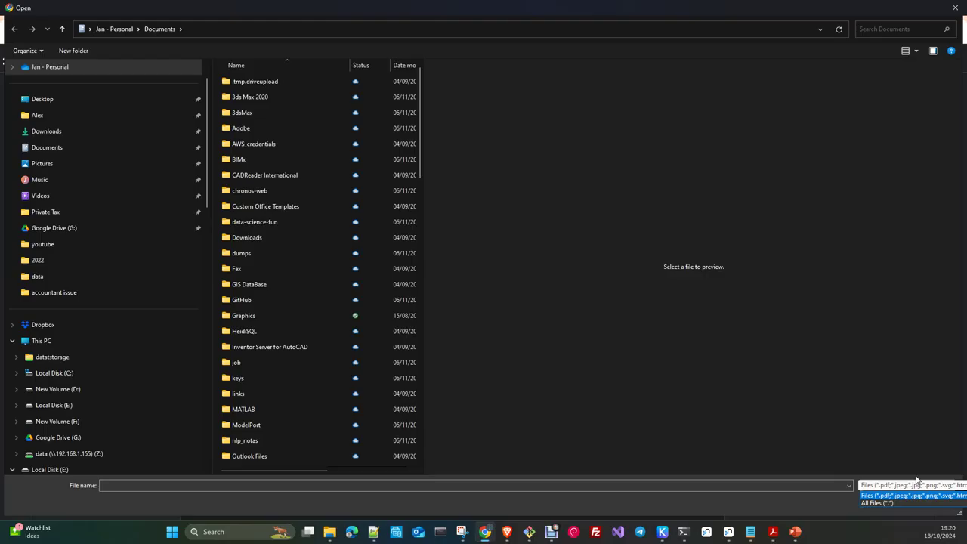
click(914, 16)
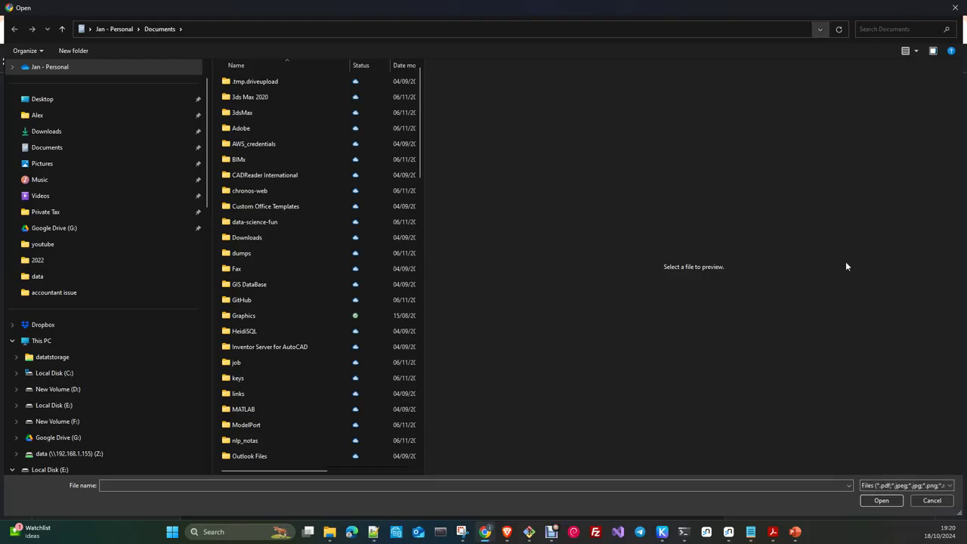
click(953, 488)
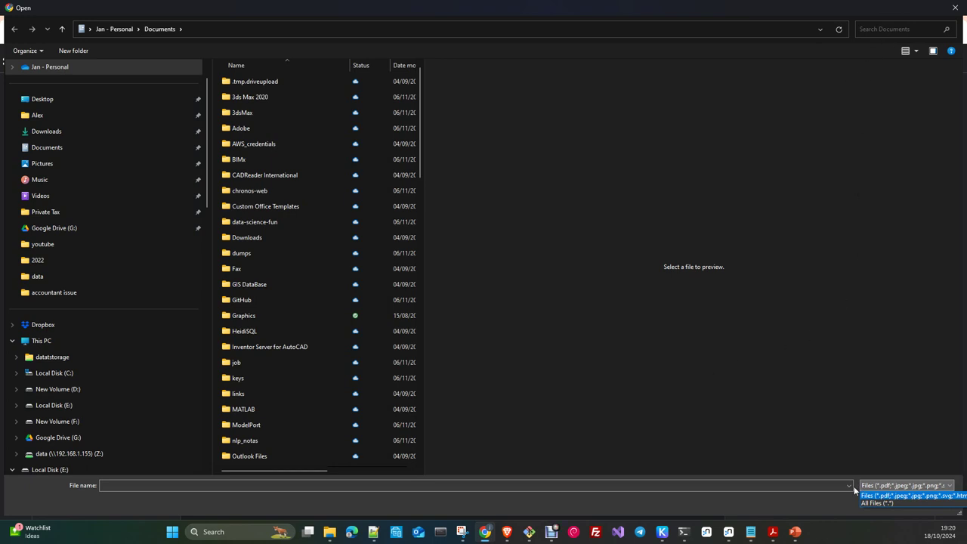
key(Escape)
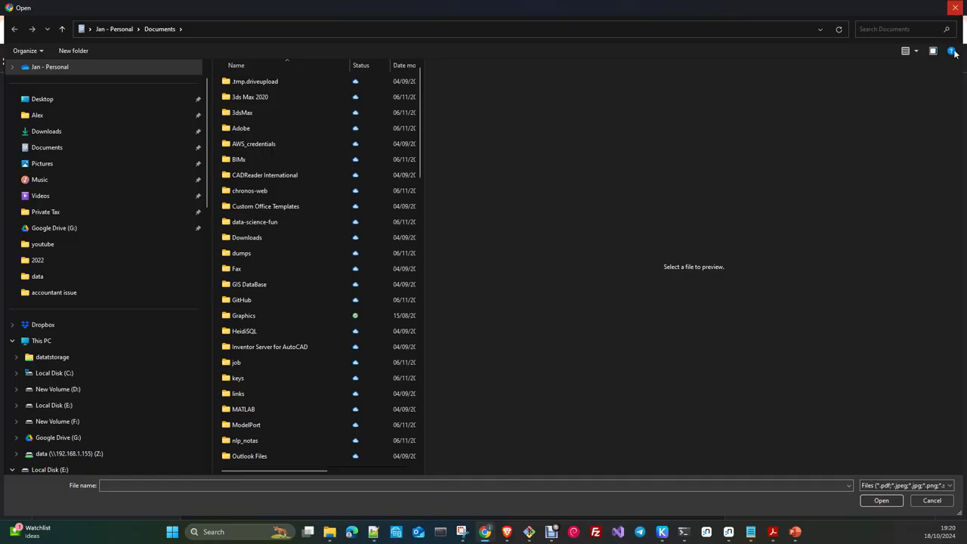
click(940, 505)
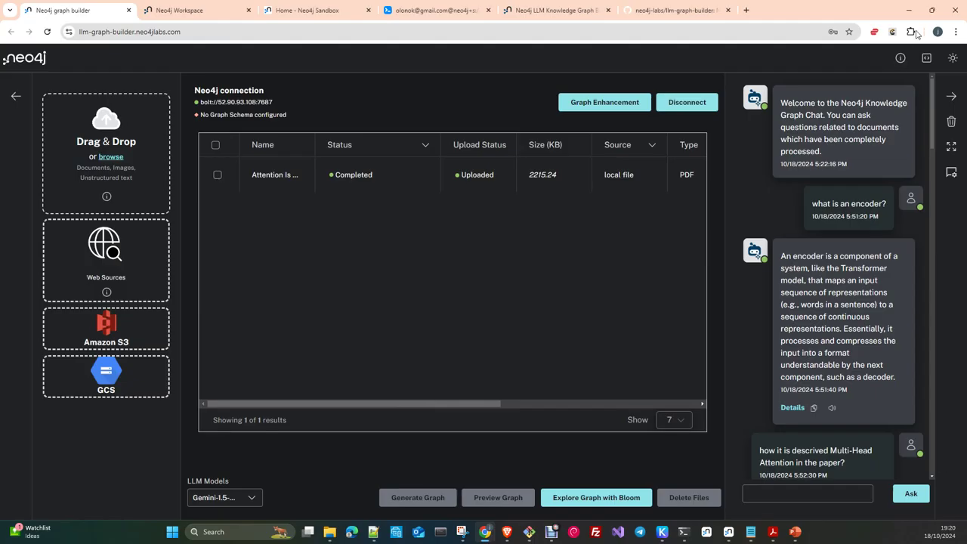
click(936, 11)
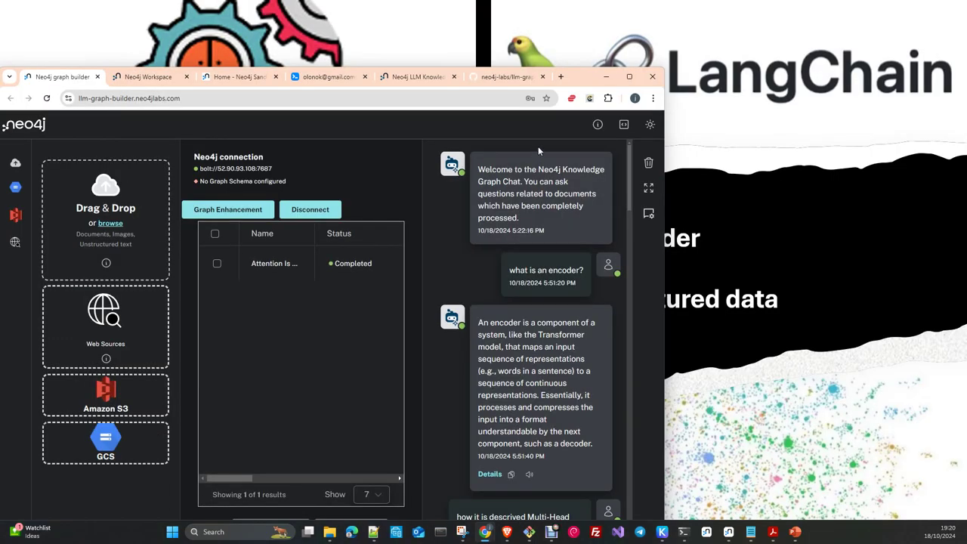
double_click(589, 81)
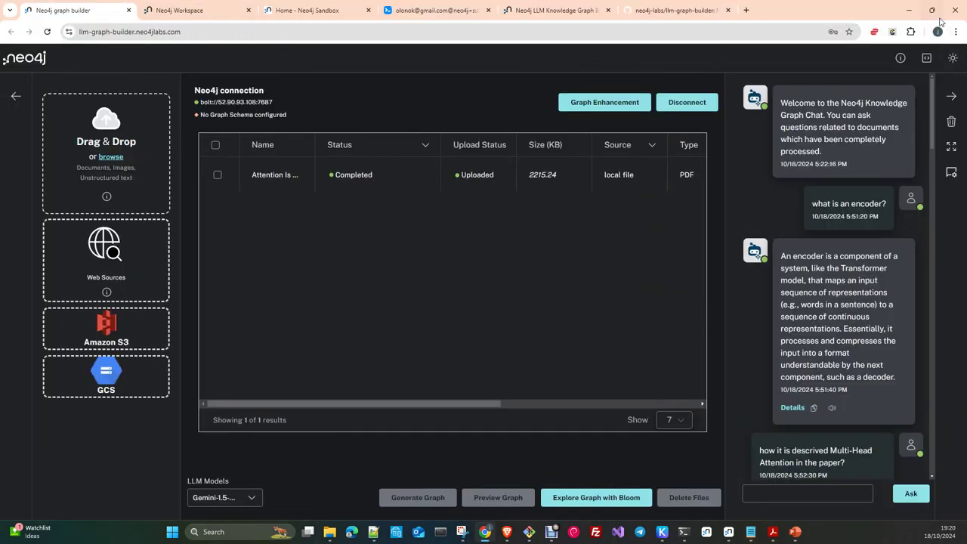
Step: Reduce the browser window, recheck the formats accepted for local file upload, cancel the file selection, and maximize the window again
click(931, 11)
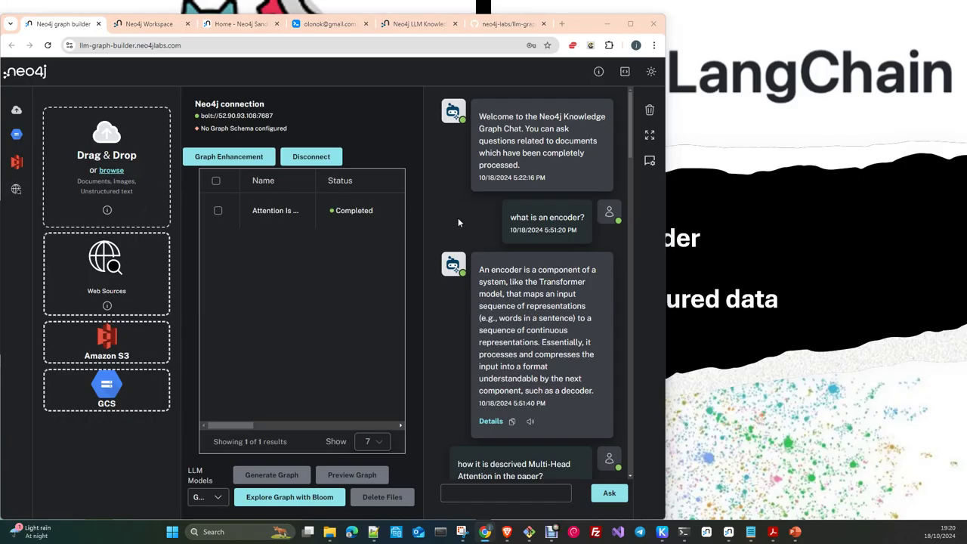
click(110, 173)
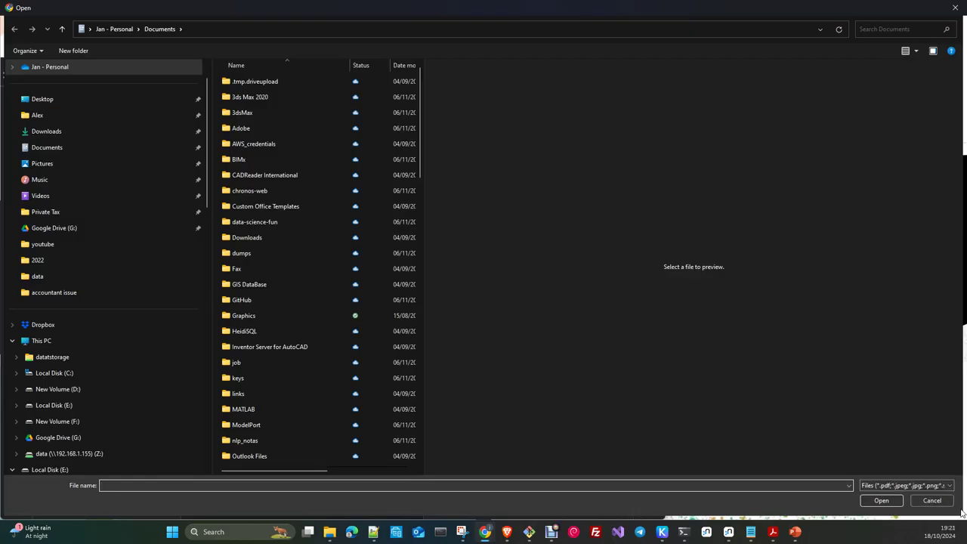
click(937, 488)
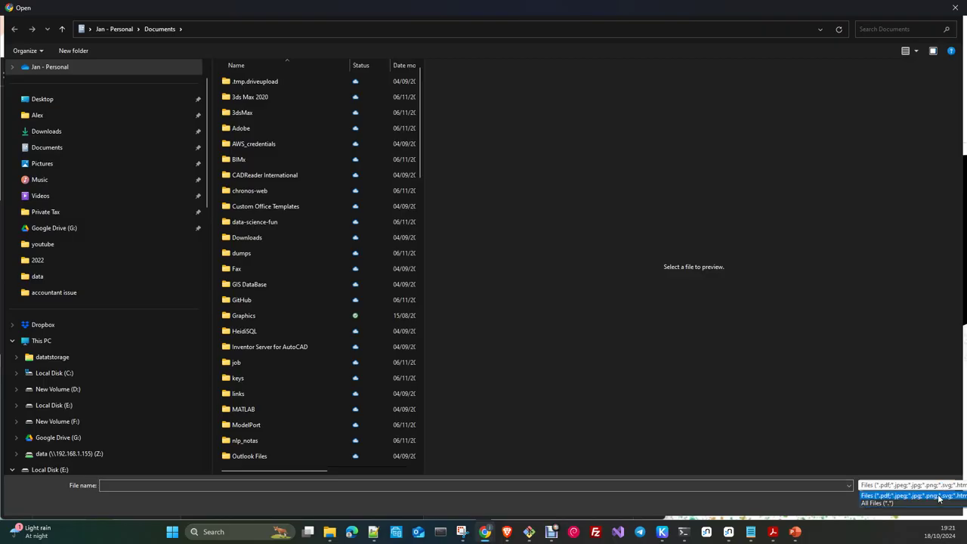
click(939, 496)
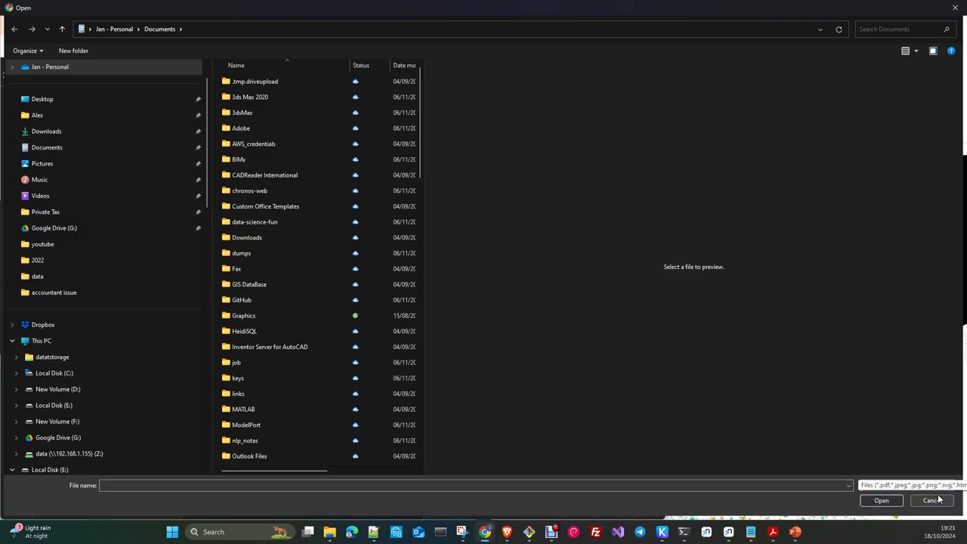
click(954, 8)
click(630, 24)
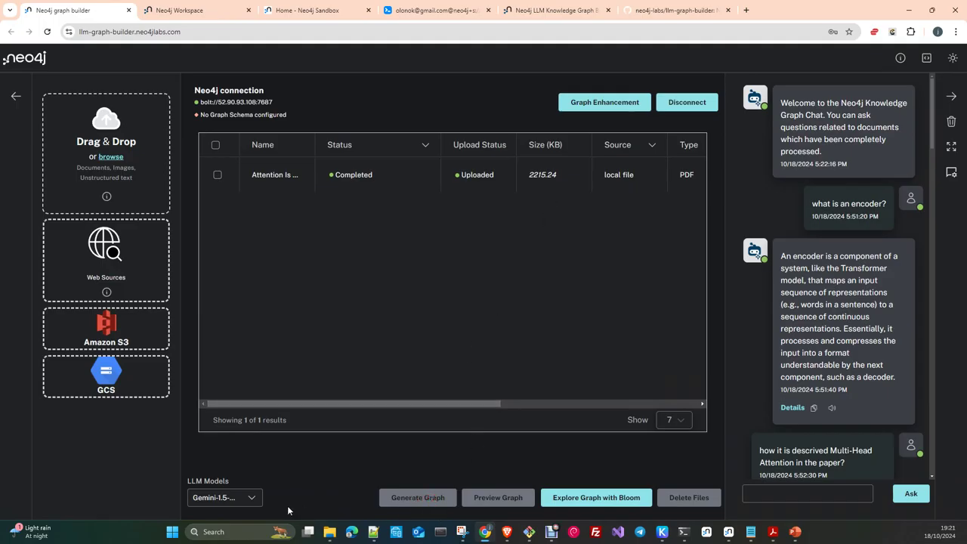
Step: View the LLM model options, examine the Neo4j Sandbox connection details, and return to the graph builder
click(256, 501)
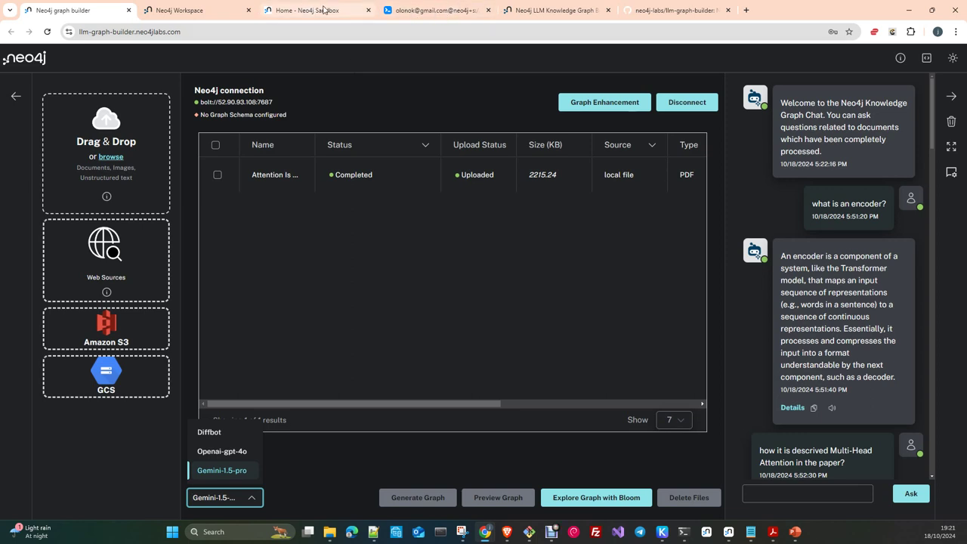
click(347, 15)
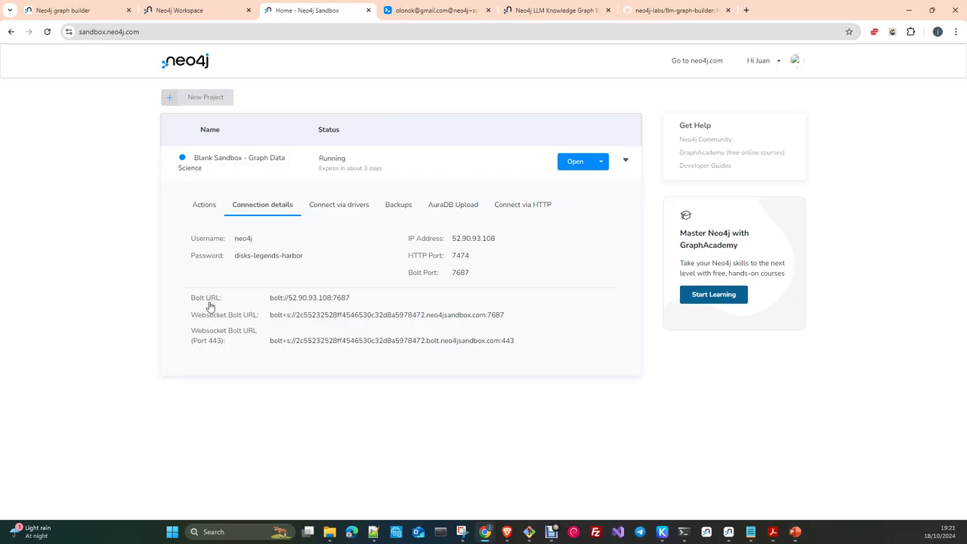
mouse_move(369, 324)
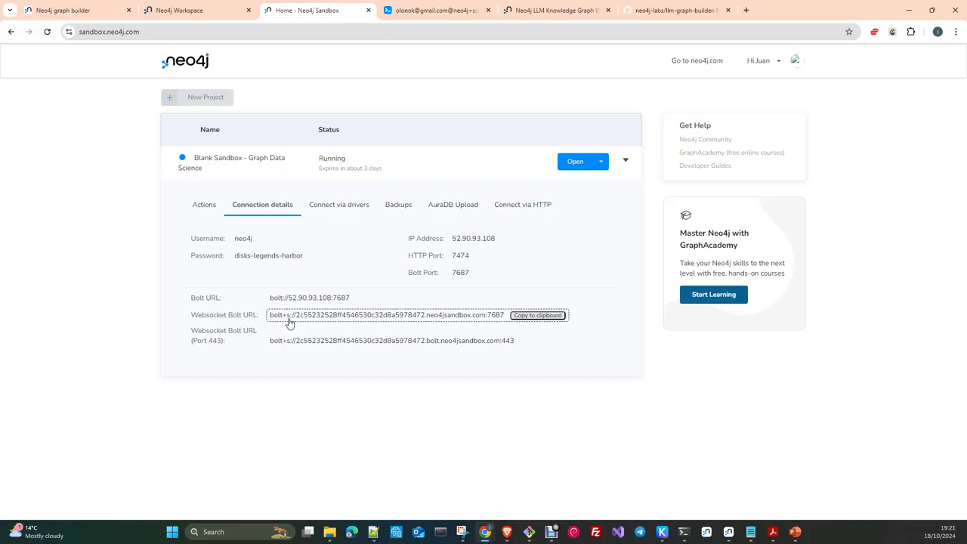
mouse_move(274, 267)
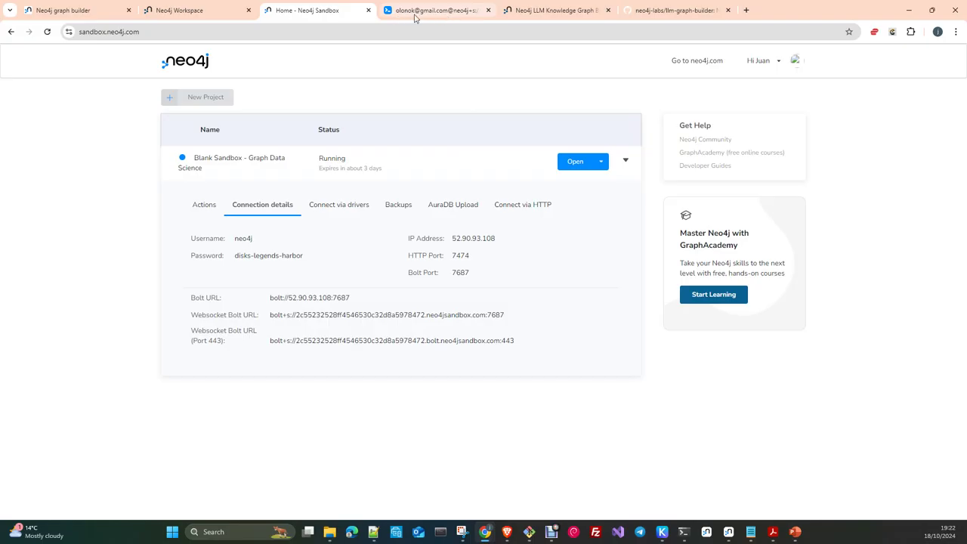
click(65, 10)
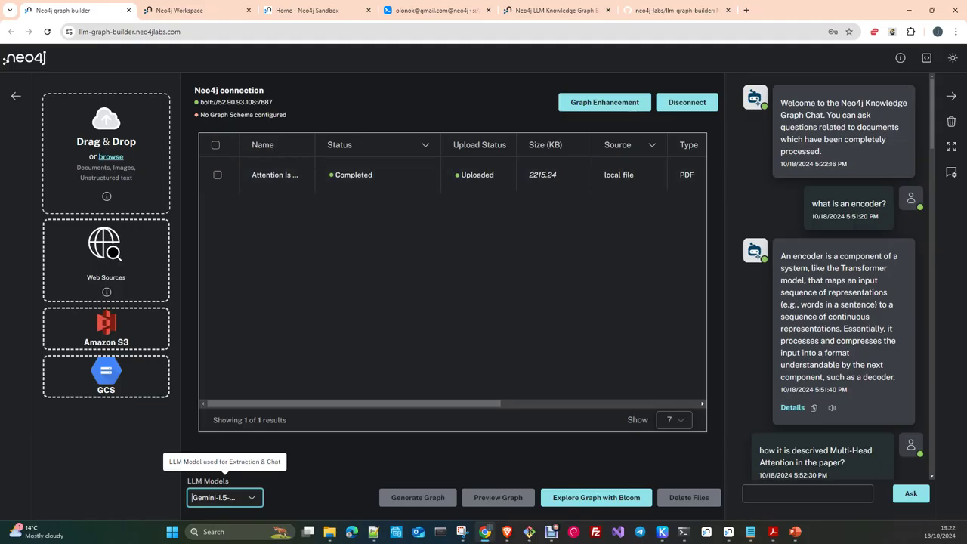
Step: Switch to Adobe Acrobat, skim pages 2 to 6 of the "Attention Is All You Need" paper, and return to the browser
key(alt+Tab)
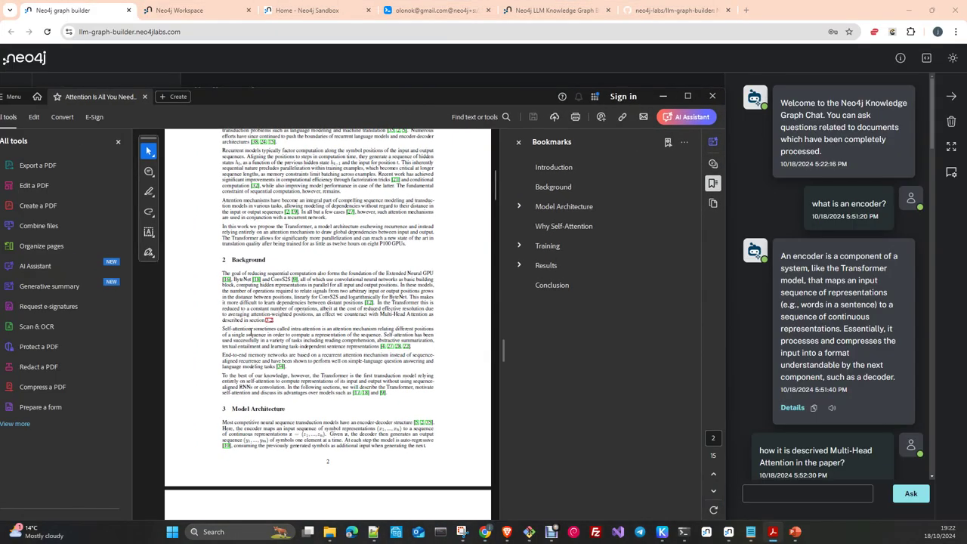
scroll(254, 332, down, 5)
scroll(253, 333, down, 12)
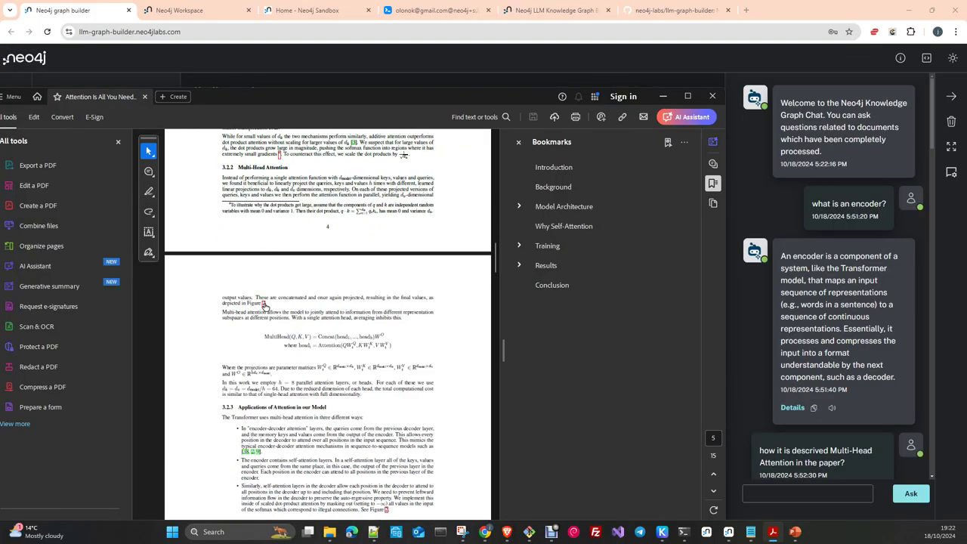
scroll(264, 300, down, 6)
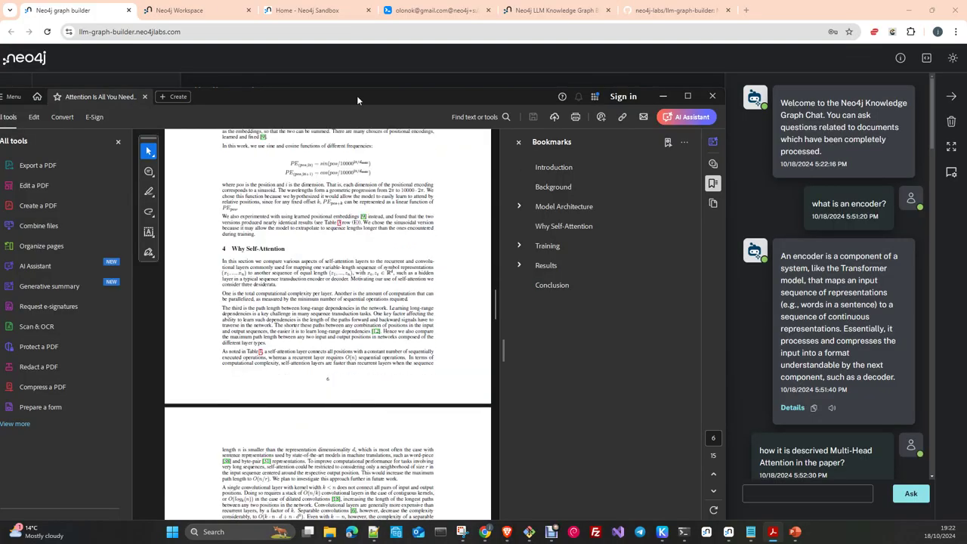
key(alt+Tab)
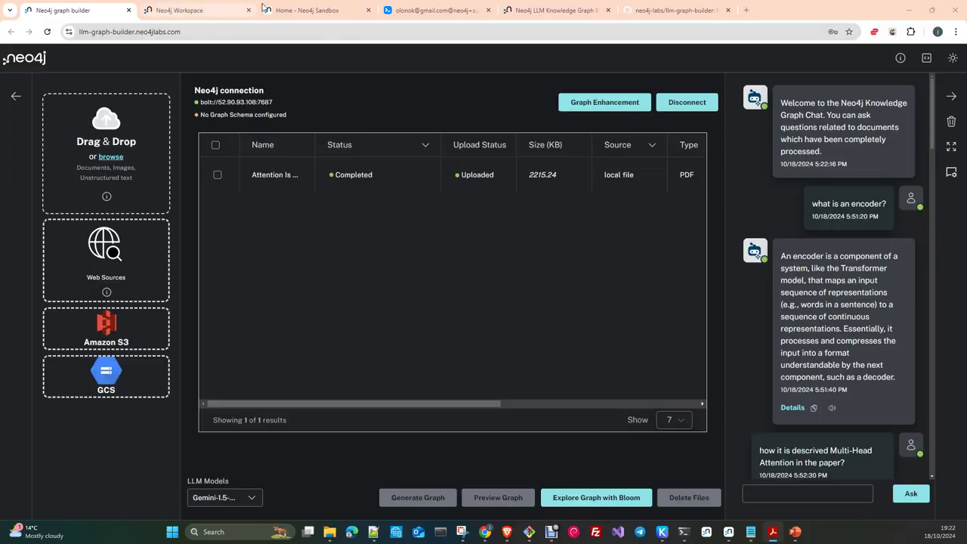
Step: Switch to Neo4j Browser, query the Encoding nodes with a limit of 25, and view the Byte-Pair Encoding node's properties
click(415, 10)
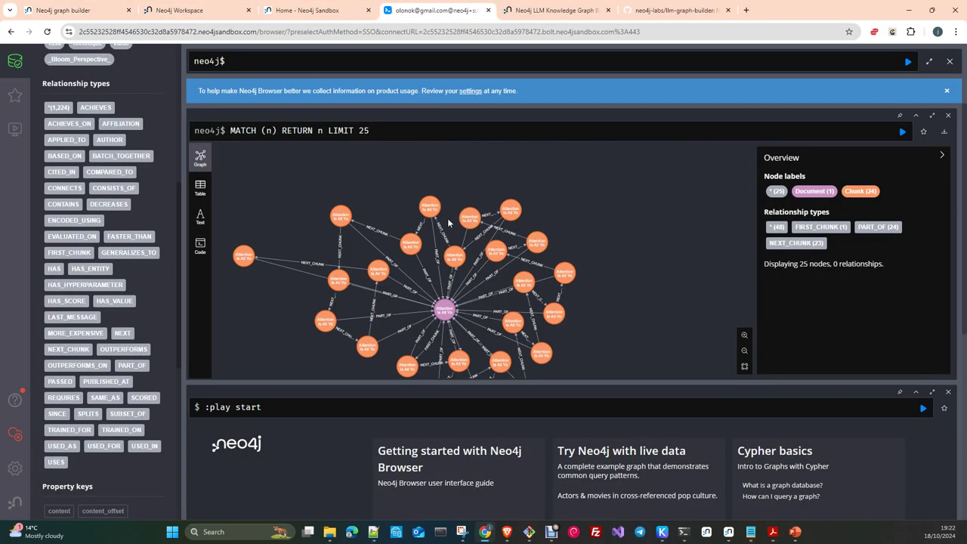
scroll(132, 253, up, 5)
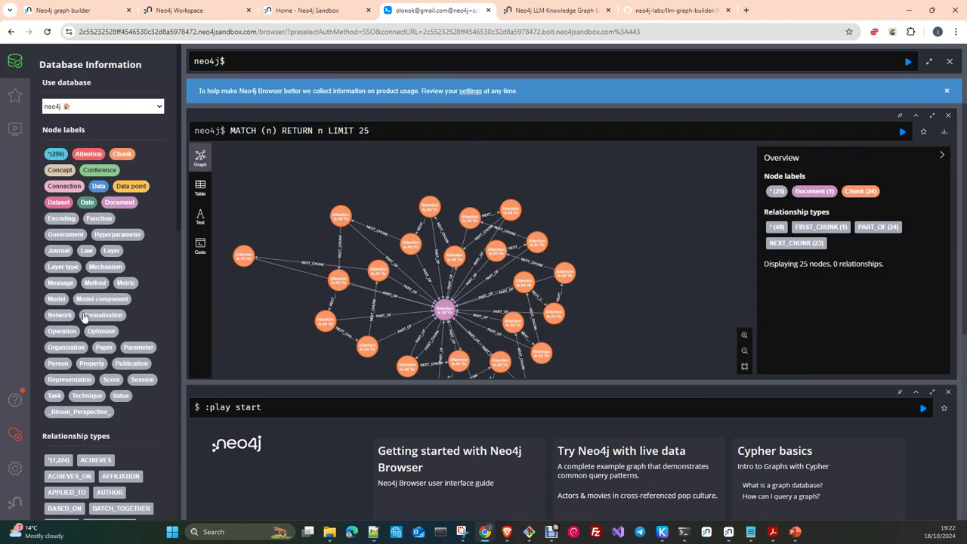
click(63, 218)
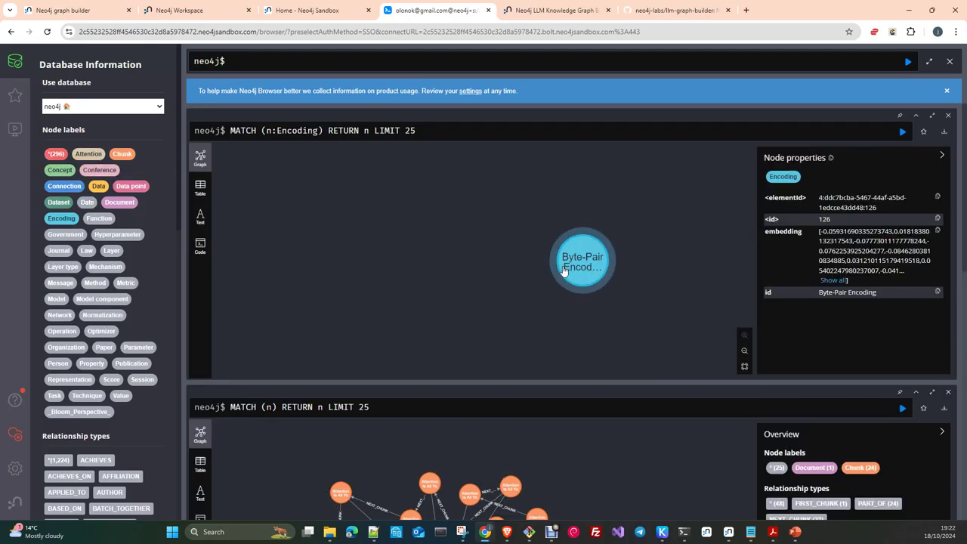
mouse_move(568, 280)
Step: Query the Document, Date, Data and Data point node labels one after another, each with a limit of 25
click(121, 204)
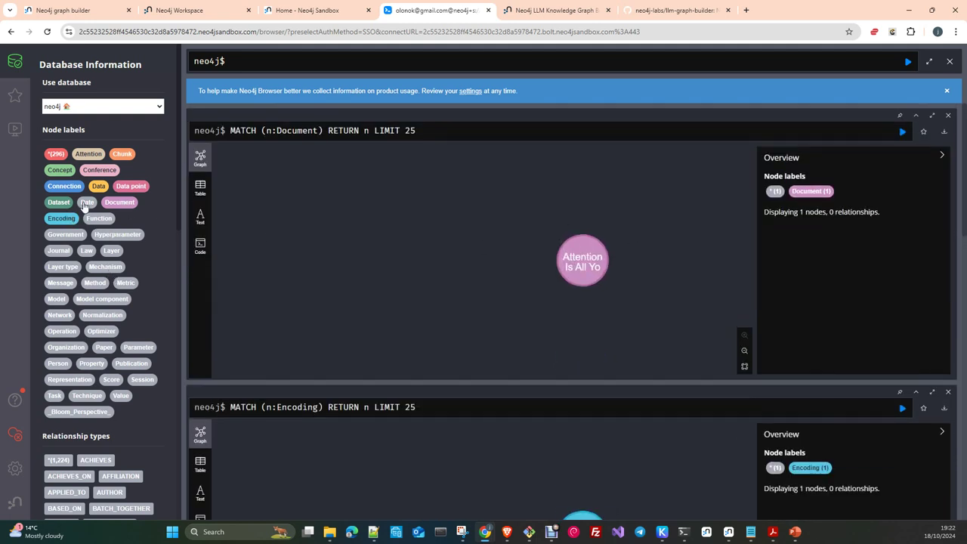
click(86, 202)
click(98, 186)
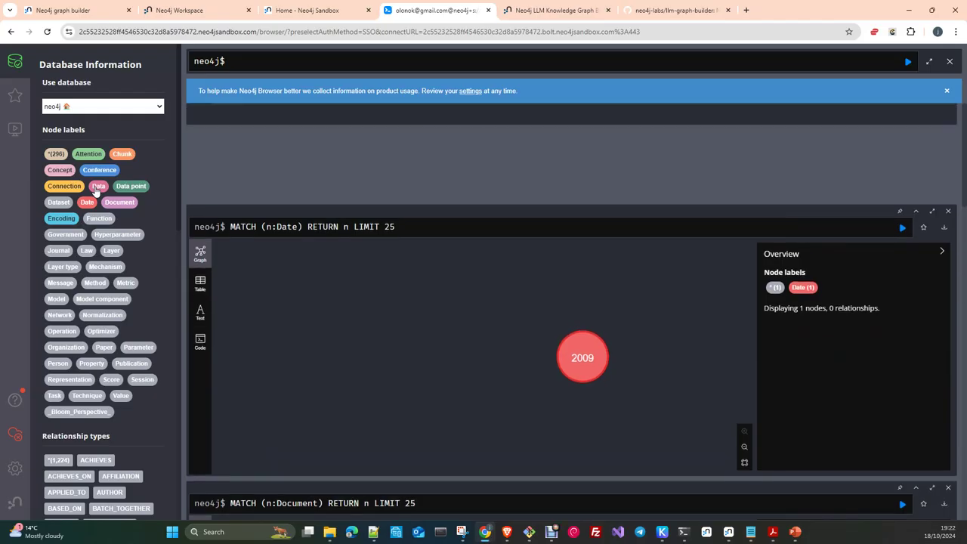
click(137, 189)
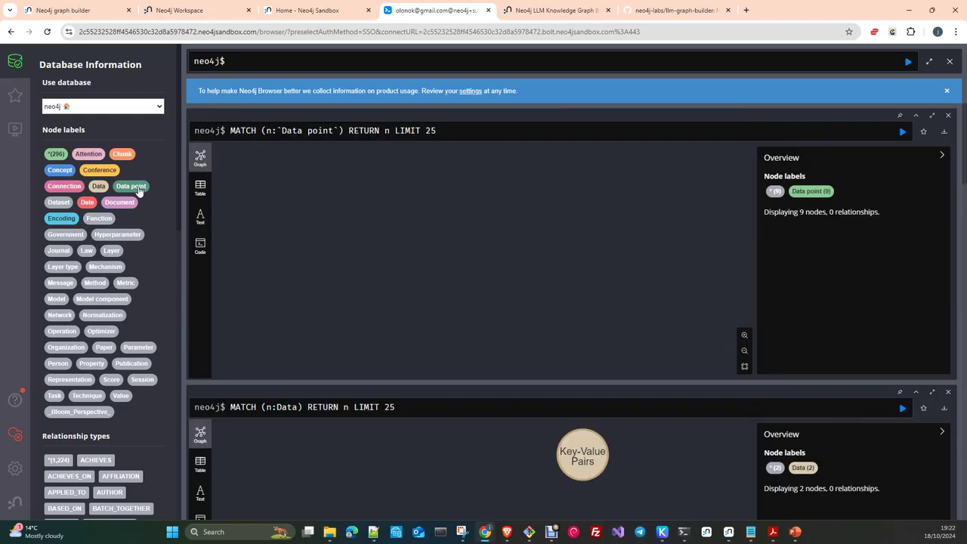
click(521, 237)
click(423, 241)
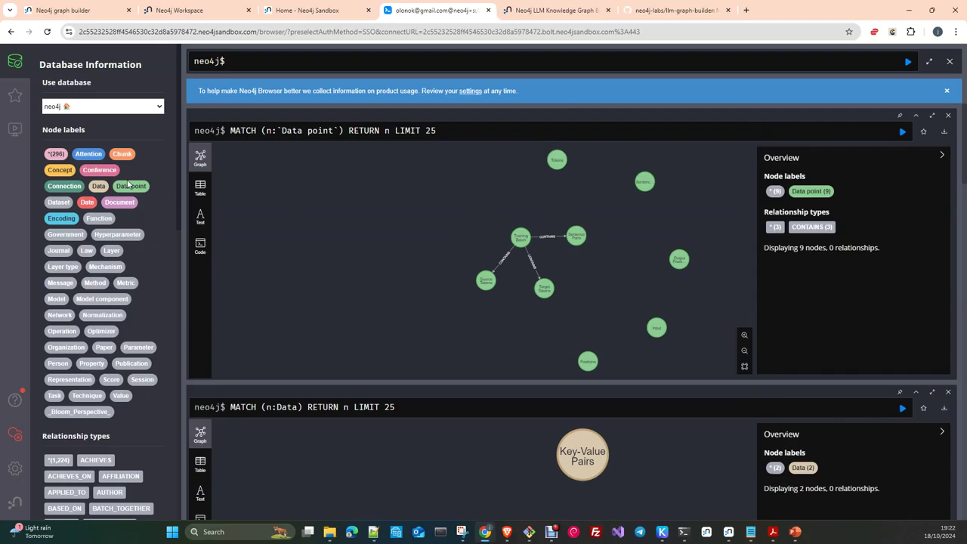
Step: Query 25 Concept nodes, move the Attention Mechanism node aside, and expand the End-To-End Memory Networks node to its neighbouring chunks
click(61, 169)
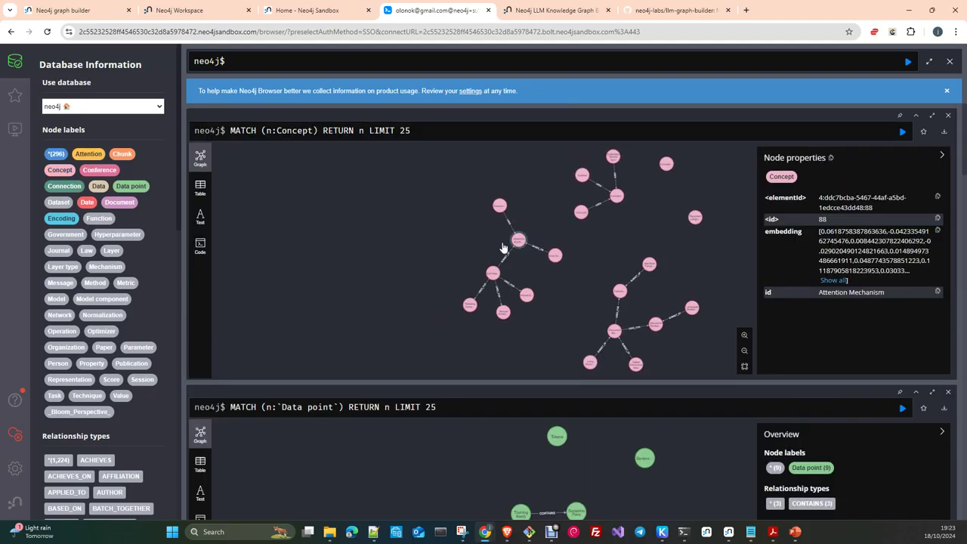
drag(515, 244, 349, 247)
click(389, 257)
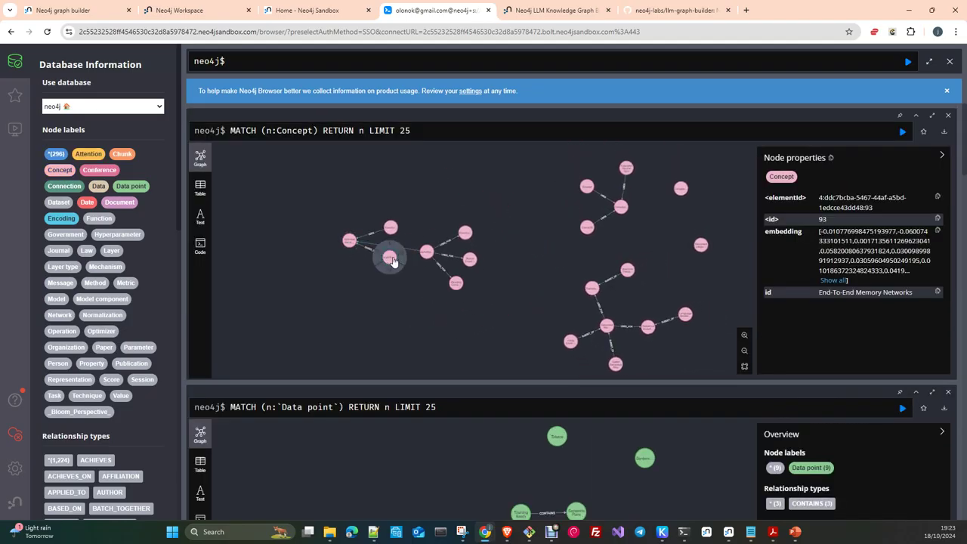
click(389, 276)
click(429, 294)
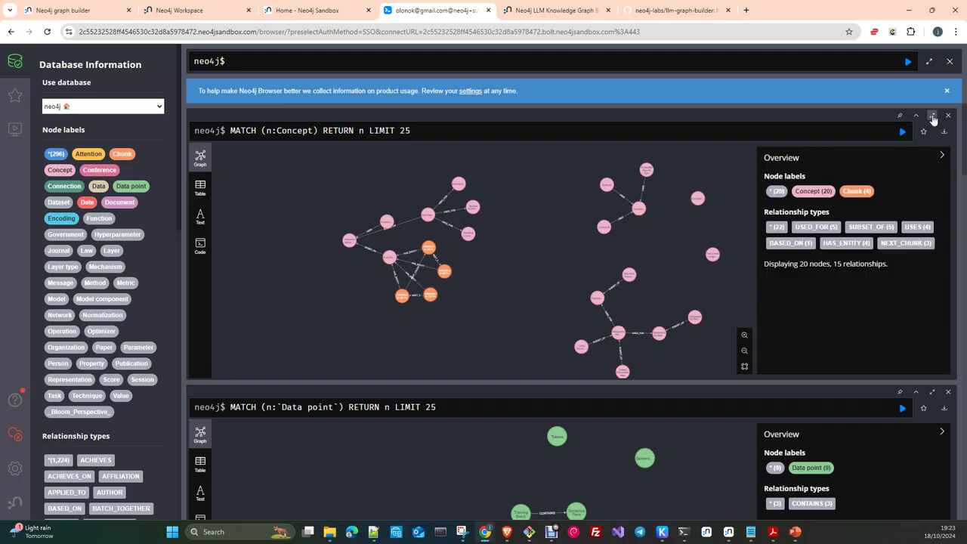
Step: Enlarge the Concept result to full screen and inspect a NEXT_CHUNK relationship between two Chunk nodes, then clear its selection
click(931, 115)
scroll(419, 294, up, 5)
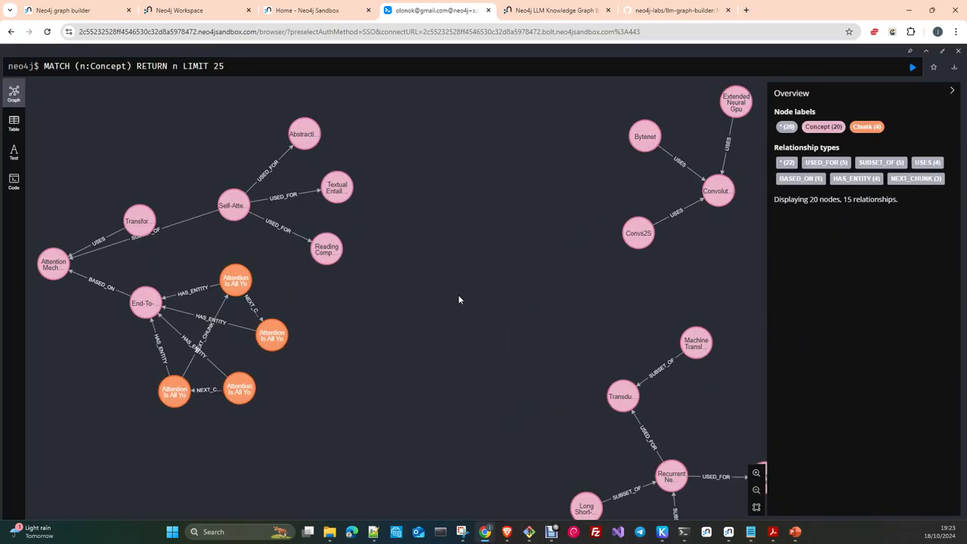
drag(407, 300, 560, 280)
click(376, 367)
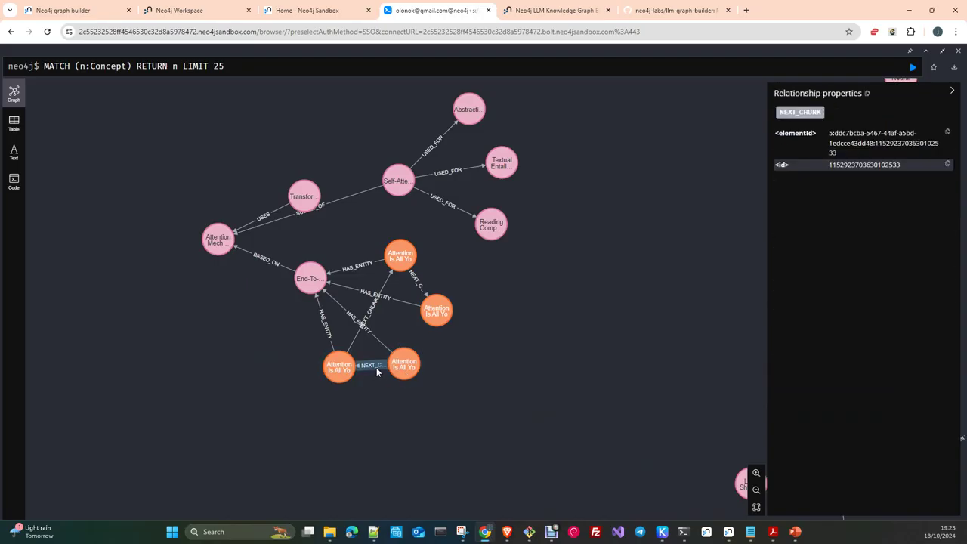
click(373, 356)
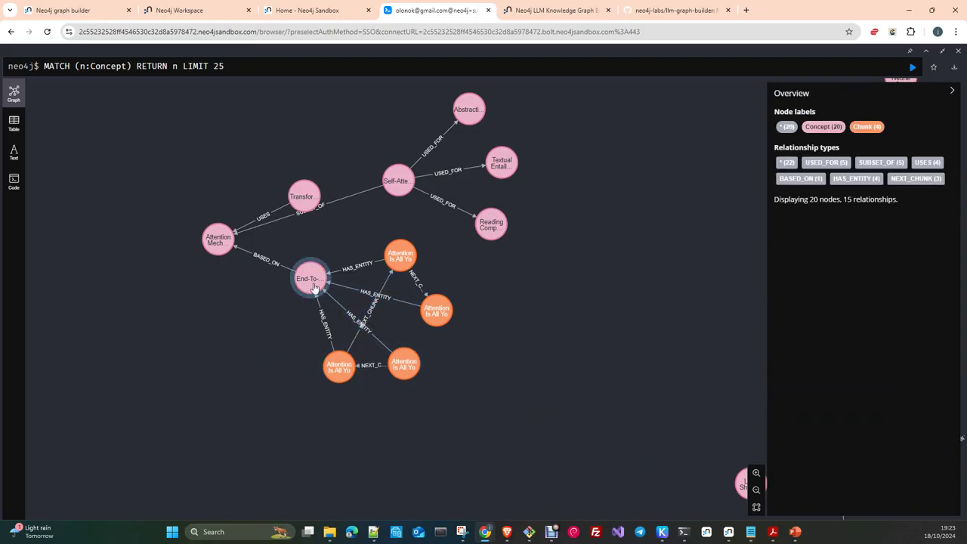
Step: Inspect the properties of the End-To-End Memory Networks, Transformer, Self-Attention and Reading Comprehension concept nodes
click(314, 287)
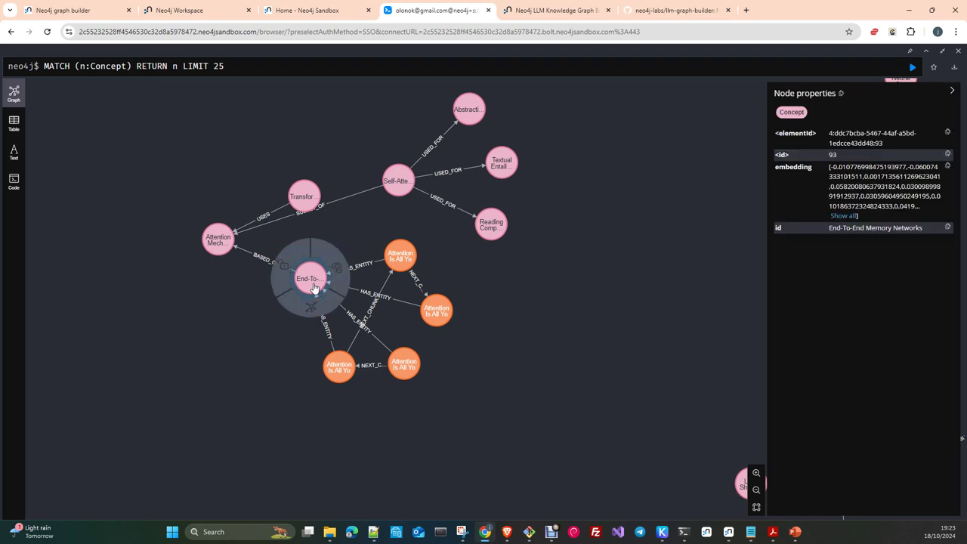
click(306, 202)
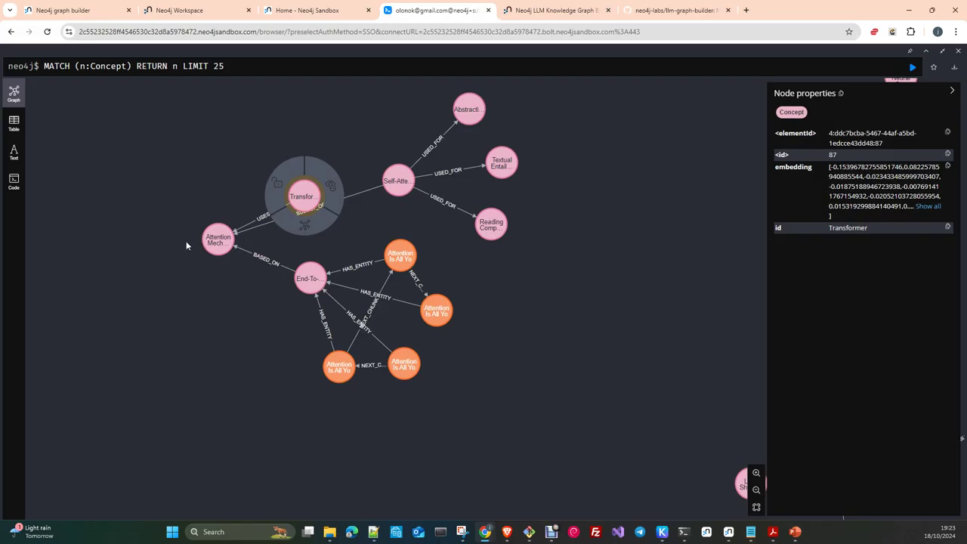
click(398, 182)
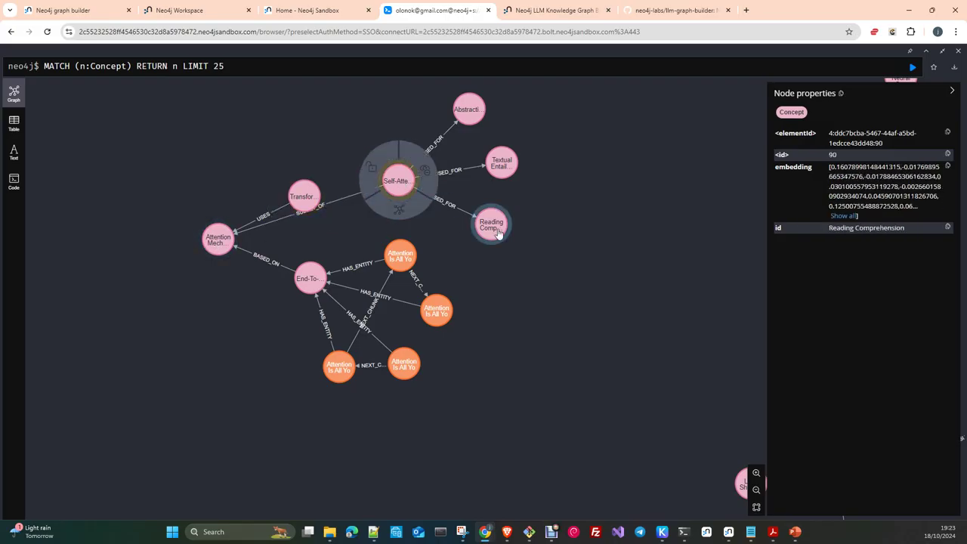
click(498, 232)
Step: Move the Textual Entailment and Reading Comprehension nodes away from Self-Attention, look over the rest of the graph, and close the Concept result
click(502, 162)
drag(502, 162, 592, 167)
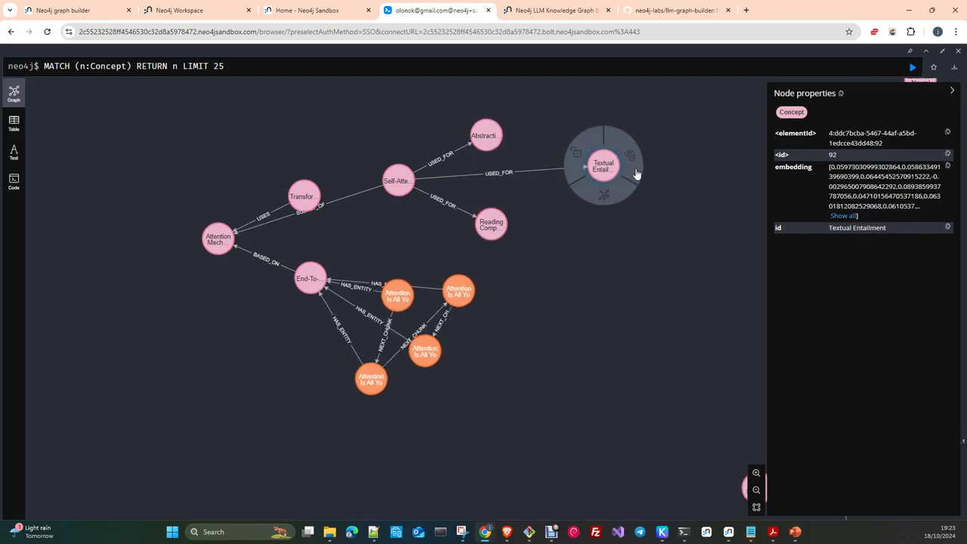
drag(492, 232, 600, 303)
drag(408, 307, 300, 318)
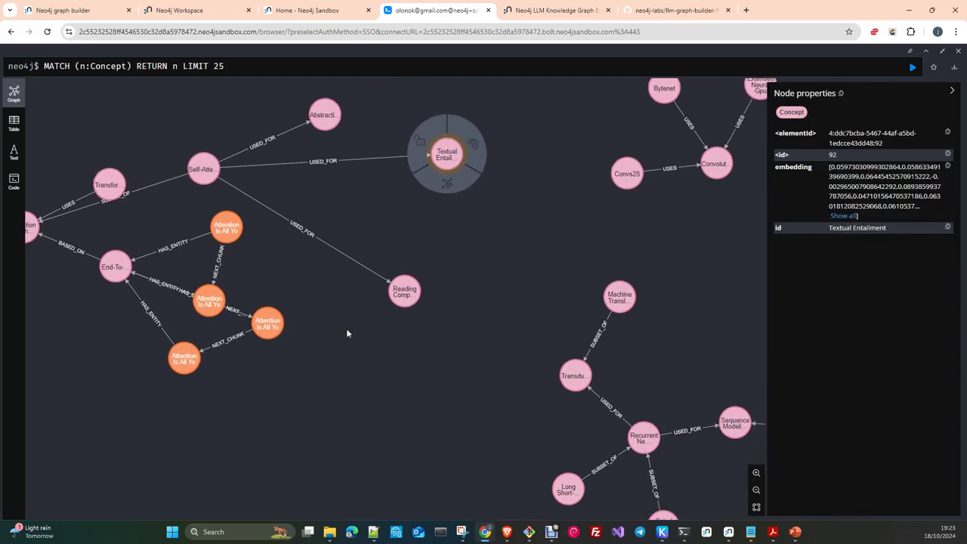
scroll(384, 355, down, 3)
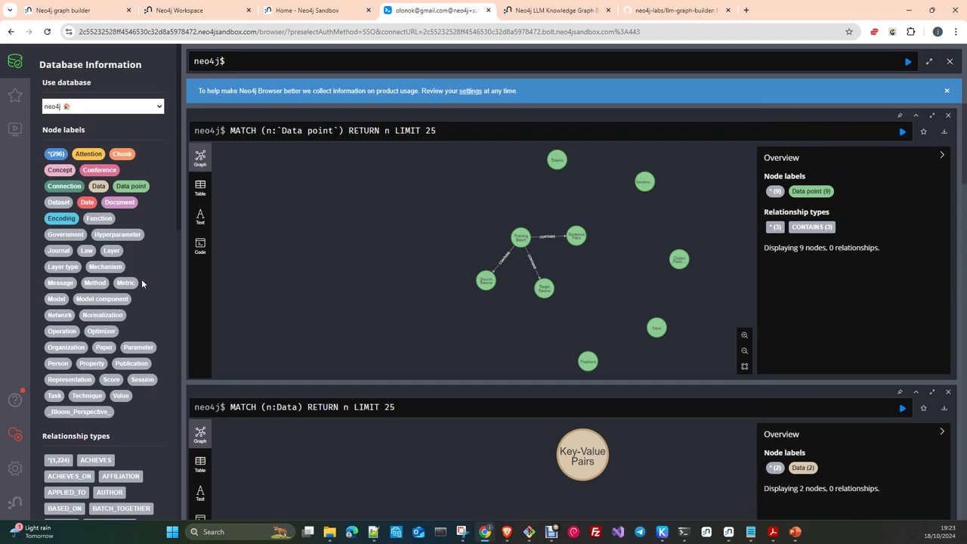
Step: Examine the relationship types, property keys and connection information listed for the neo4j database
scroll(142, 283, down, 4)
scroll(131, 317, down, 4)
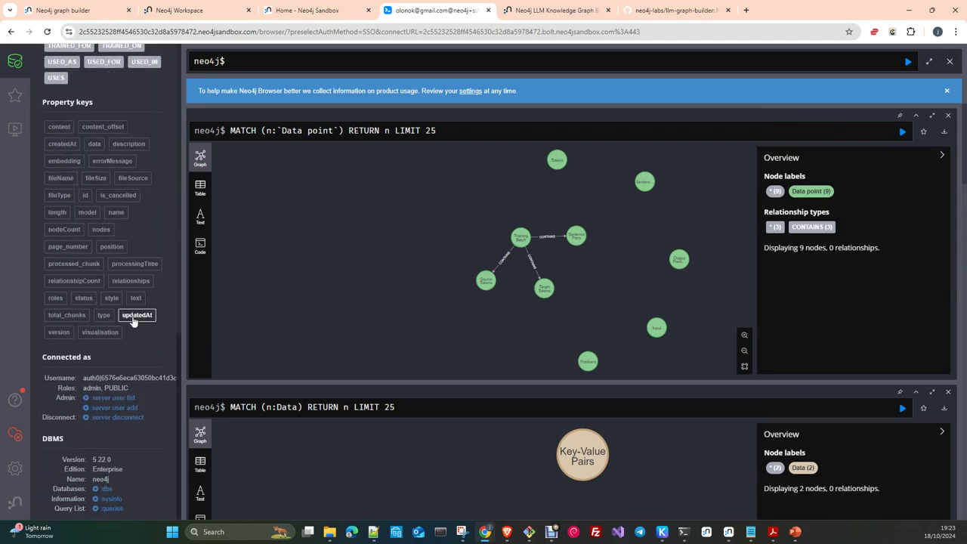
scroll(143, 338, up, 2)
scroll(143, 338, up, 7)
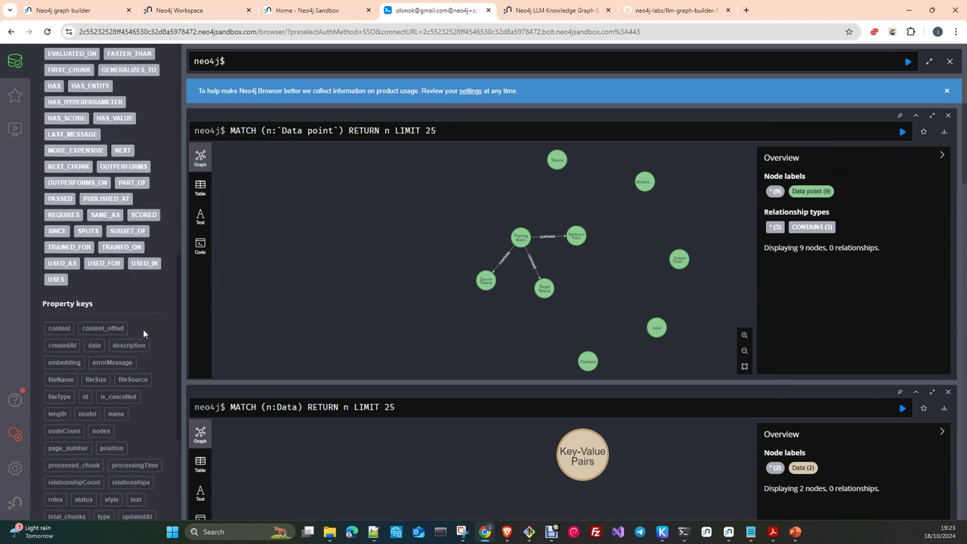
Step: Switch to the Neo4j graph builder and review the chat's questions and answers on encoders, Multi-Head Attention, applying attention, and a cited author
click(96, 6)
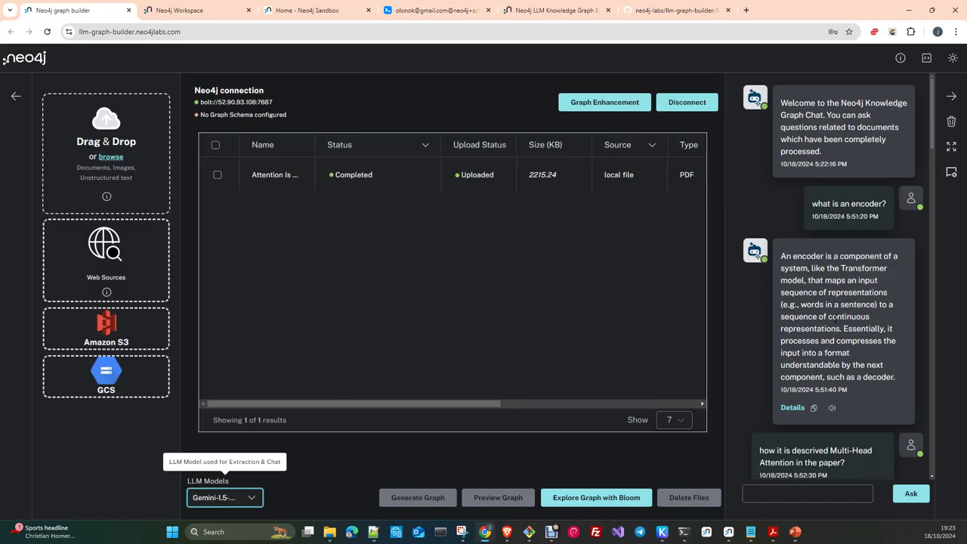
scroll(834, 317, down, 2)
scroll(861, 372, down, 1)
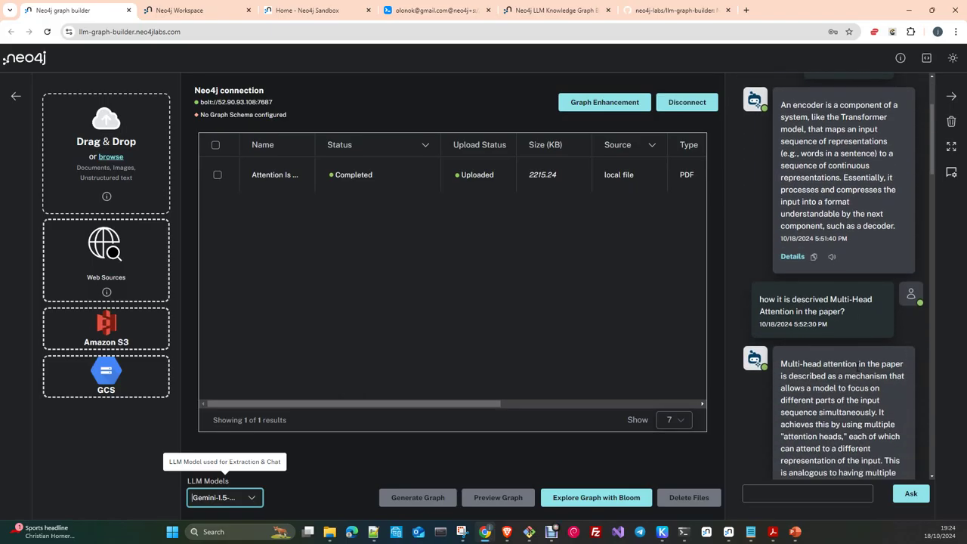
click(830, 309)
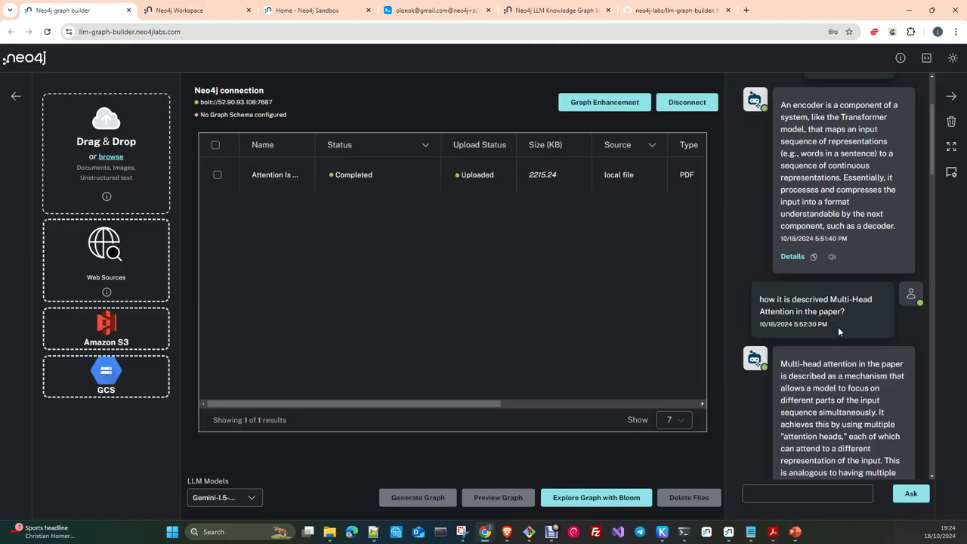
scroll(837, 326, down, 2)
scroll(837, 291, down, 5)
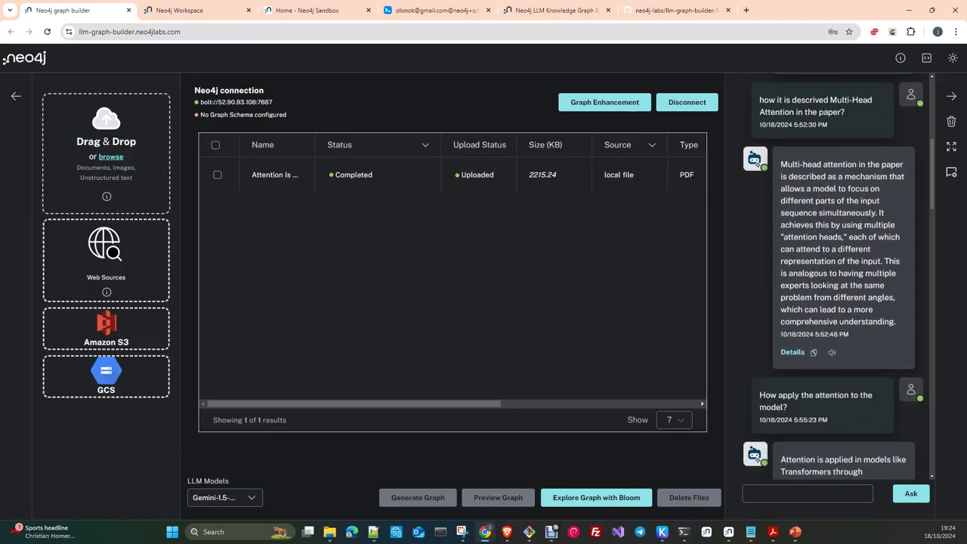
scroll(837, 293, down, 3)
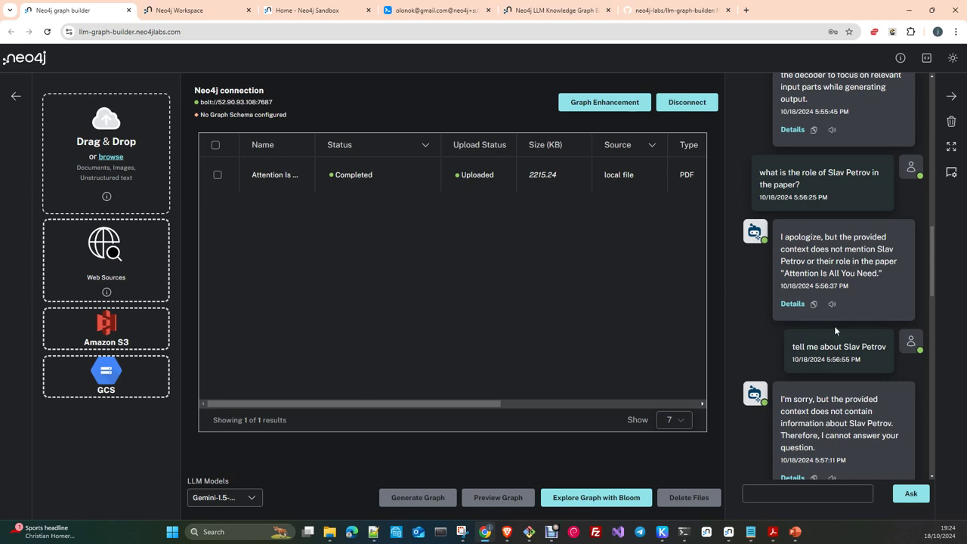
scroll(833, 326, down, 2)
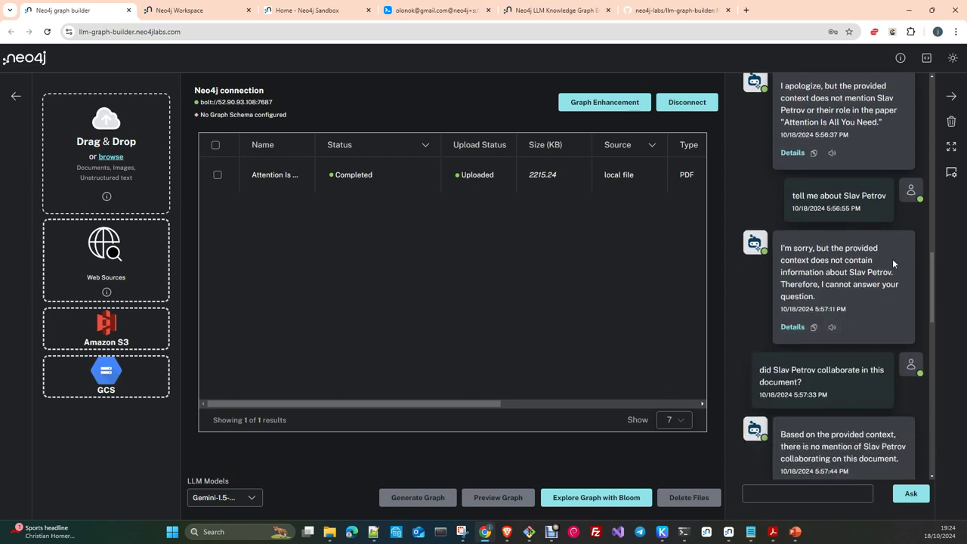
scroll(891, 260, down, 1)
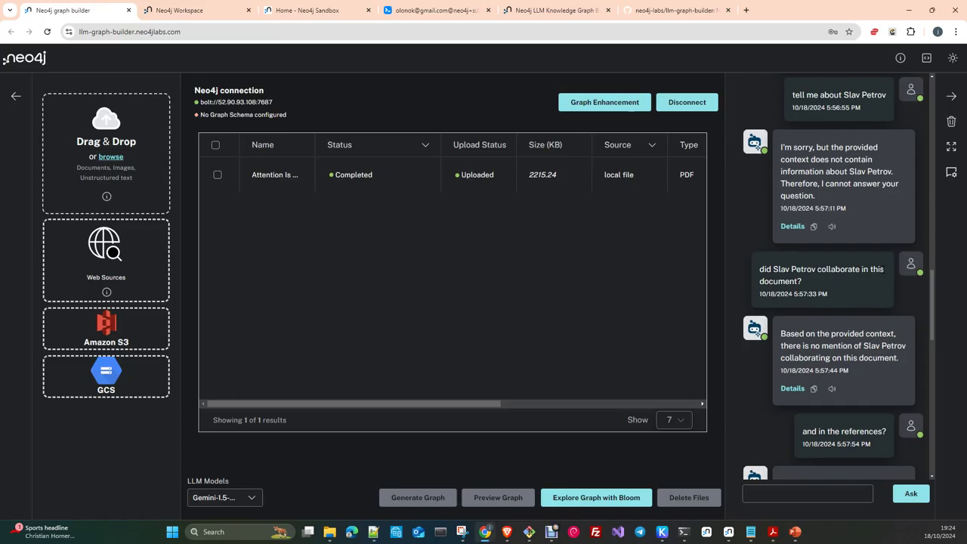
scroll(883, 269, up, 5)
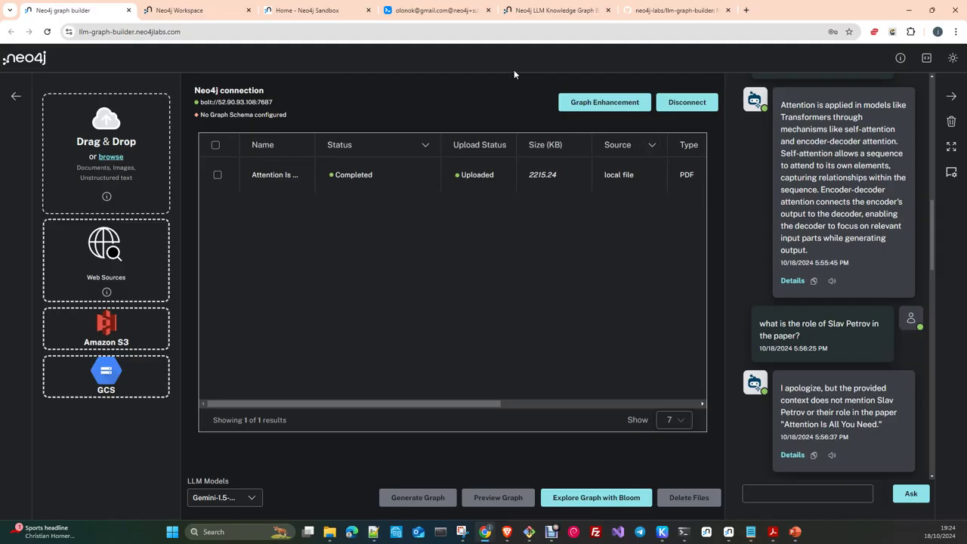
Step: Return to the Neo4j Browser, look over the relationship types and node labels, and query the nodes labelled Person
click(422, 15)
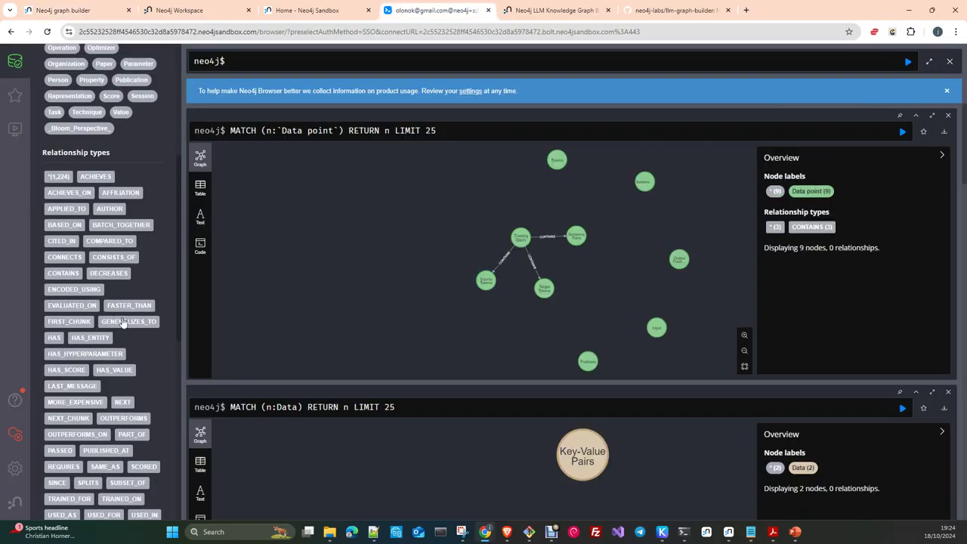
scroll(116, 319, down, 2)
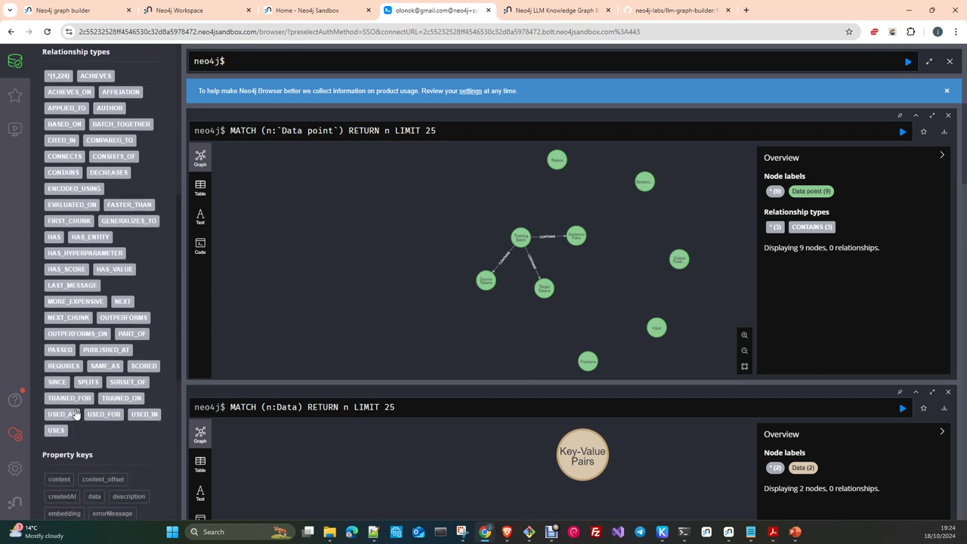
scroll(75, 413, up, 1)
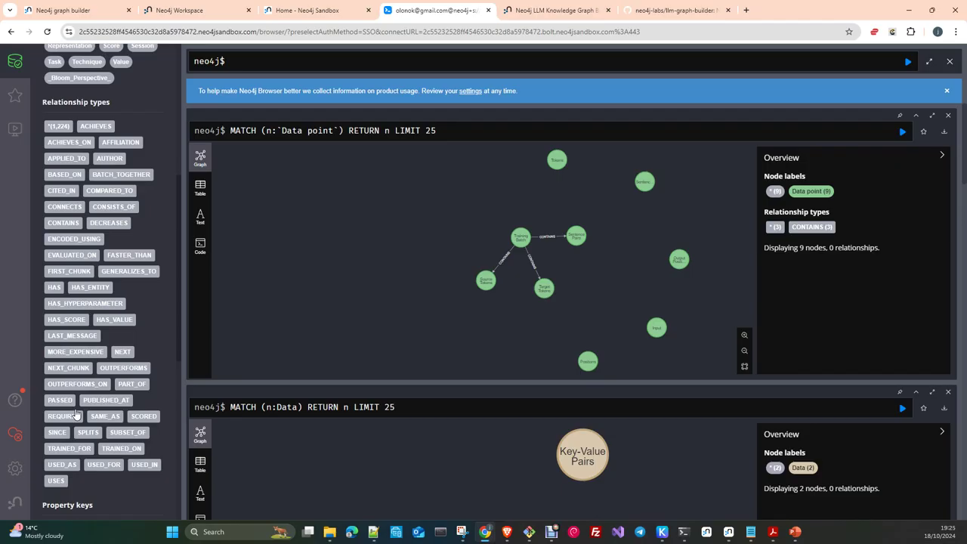
scroll(76, 414, up, 3)
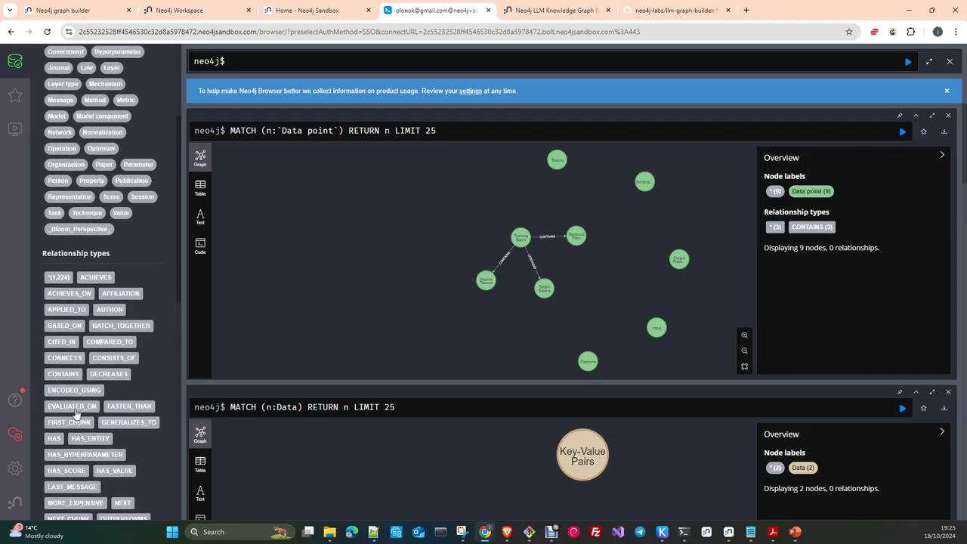
scroll(75, 413, up, 1)
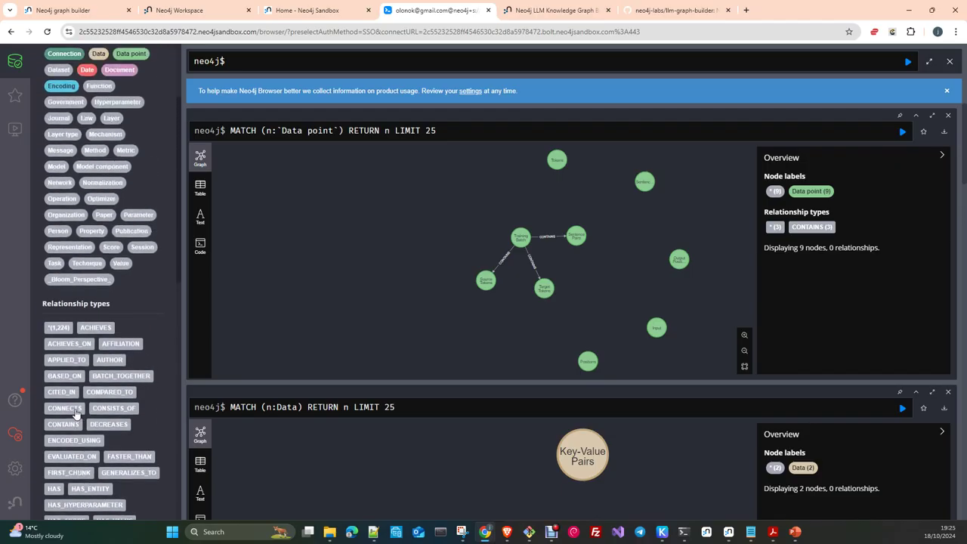
click(59, 231)
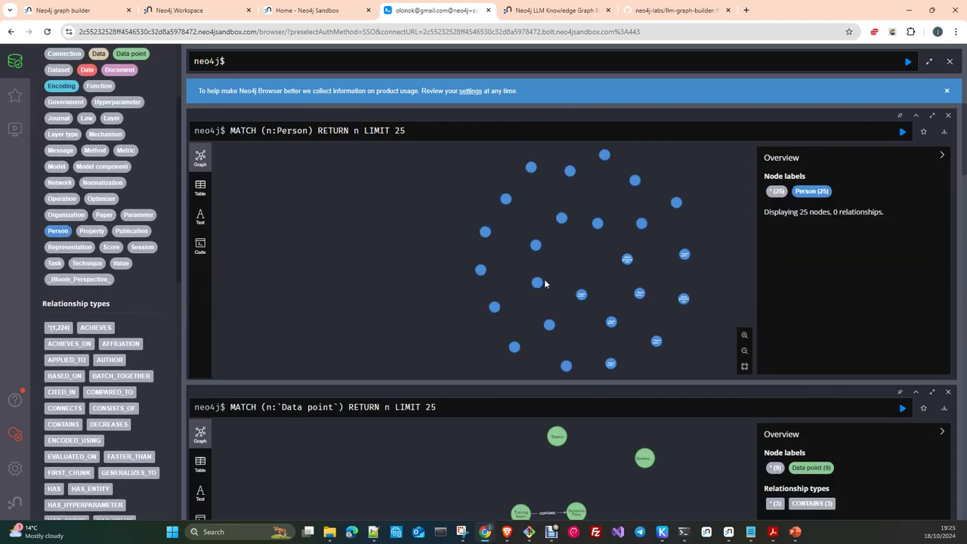
Step: Inspect the properties of several Person nodes in the query result
click(486, 234)
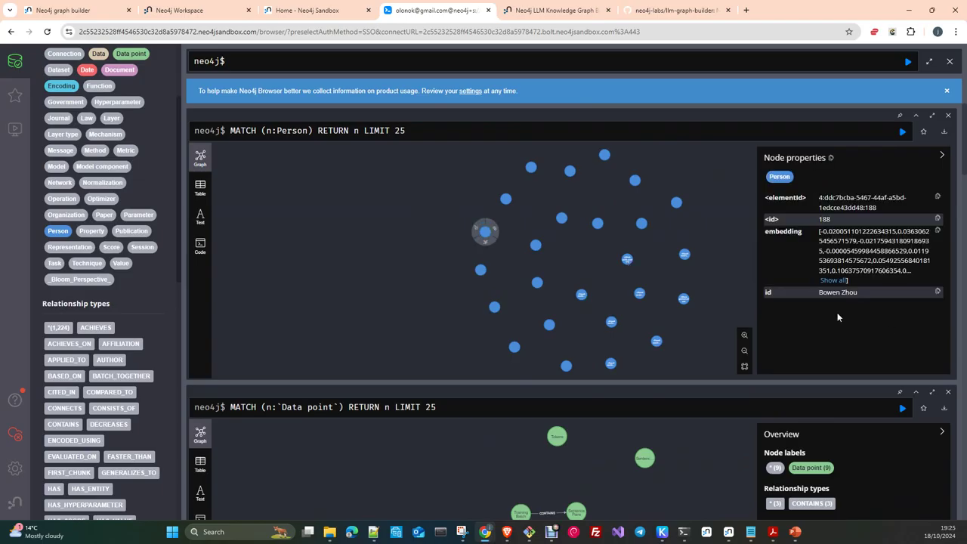
click(581, 295)
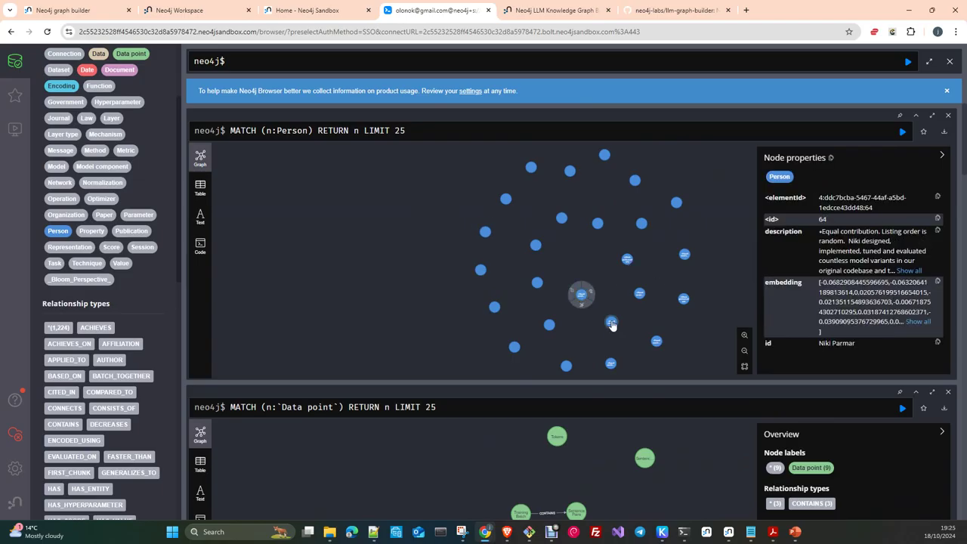
click(610, 322)
click(480, 274)
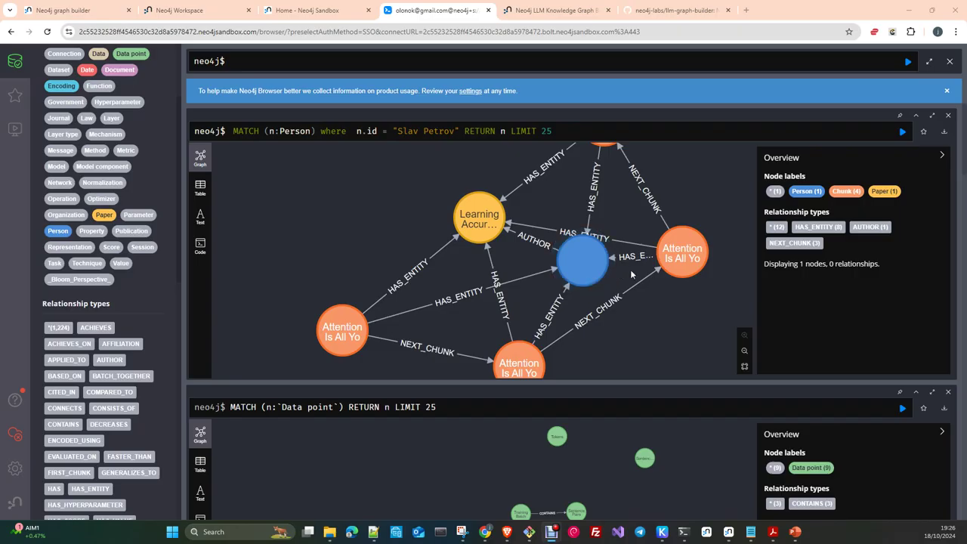
Step: From the graph builder, switch to the Attention Is All You Need PDF in Adobe Acrobat, find reference [29] in its References, and minimize it
click(79, 10)
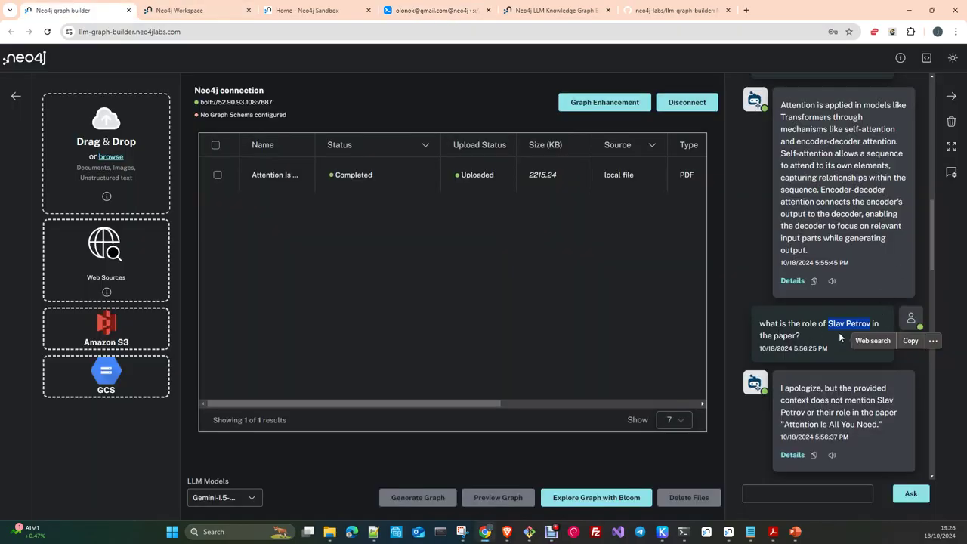
click(773, 532)
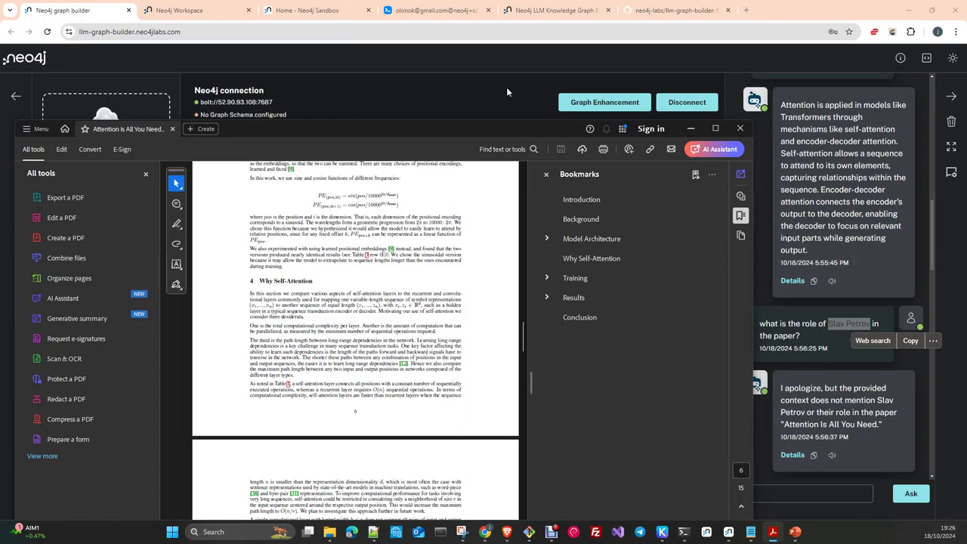
click(716, 129)
scroll(451, 260, down, 20)
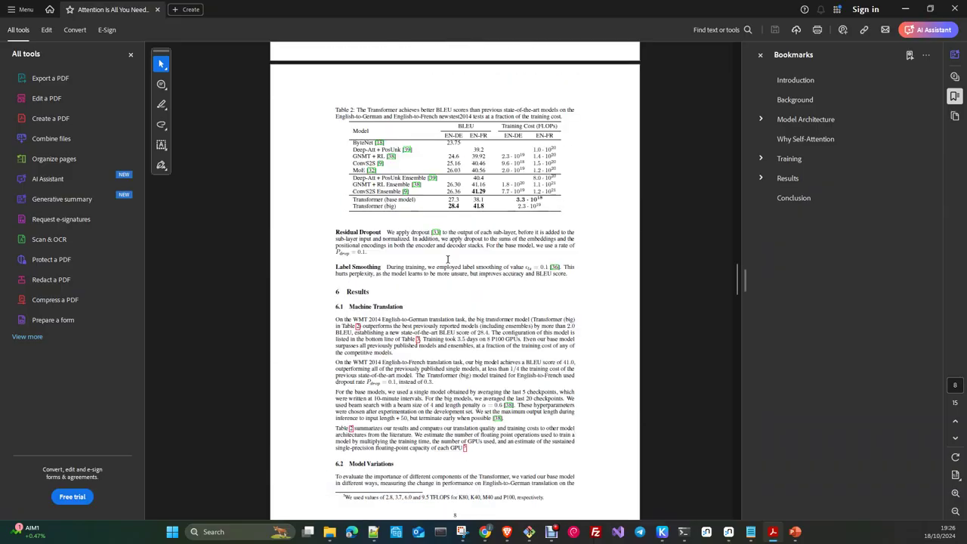
scroll(451, 249, down, 10)
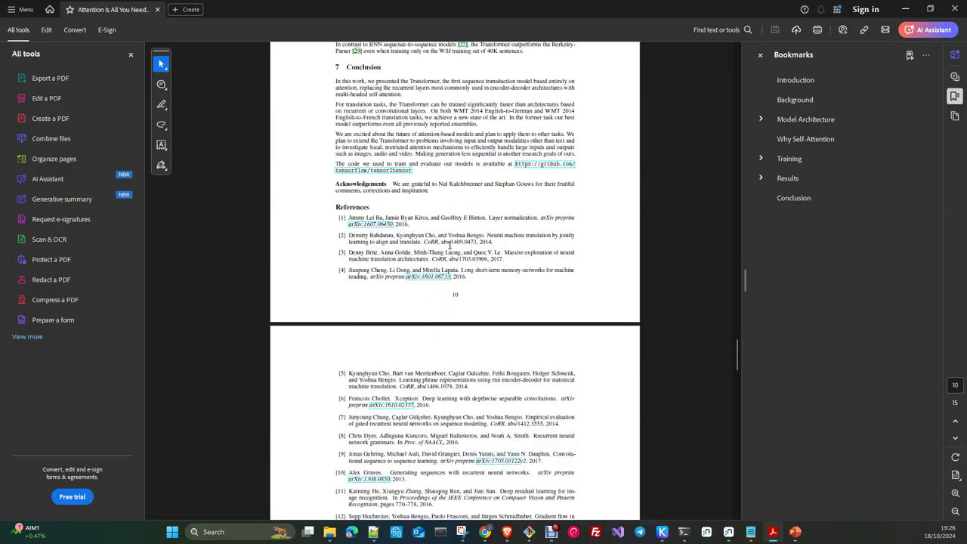
scroll(450, 246, down, 4)
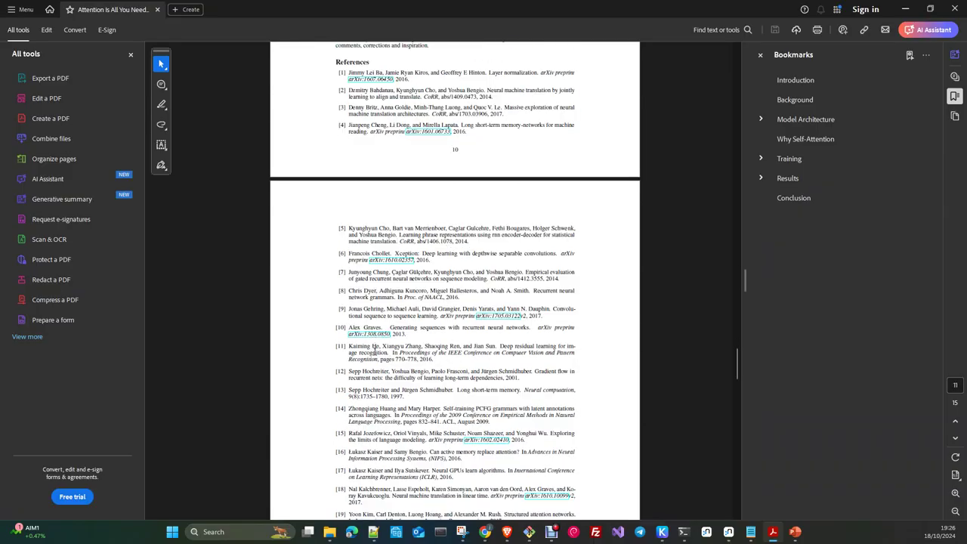
scroll(380, 347, up, 2)
scroll(385, 348, down, 4)
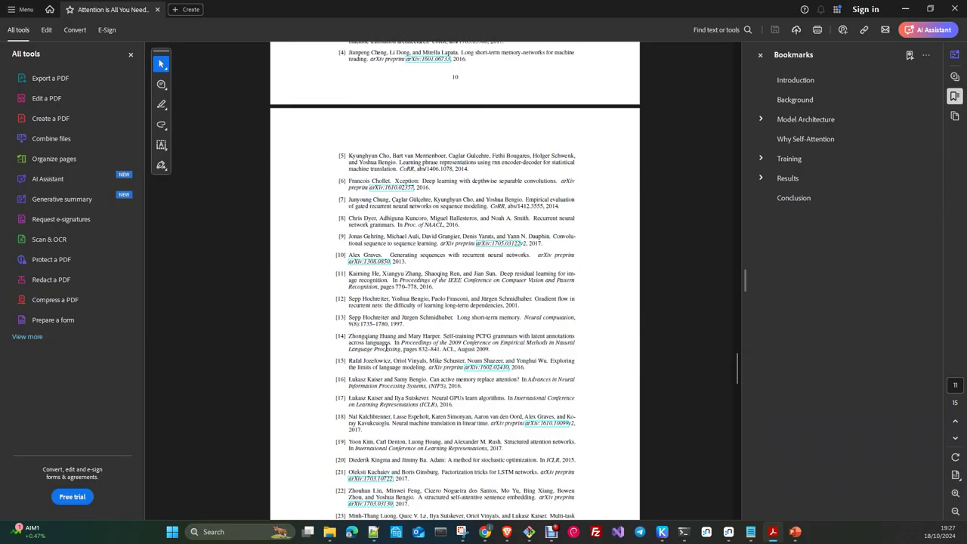
scroll(387, 348, down, 9)
click(371, 423)
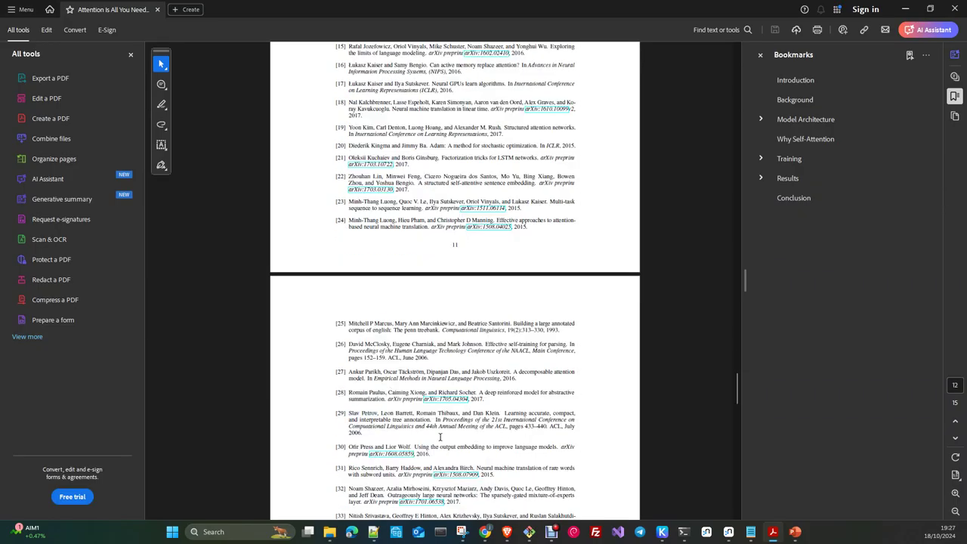
click(906, 11)
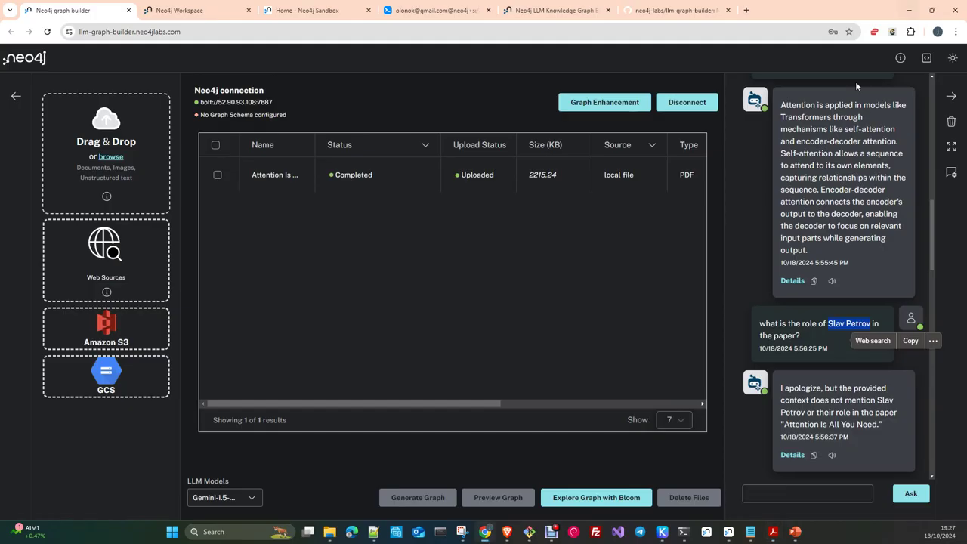
Step: Review the chat answers about the cited author's role and collaboration in the paper
scroll(845, 364, down, 2)
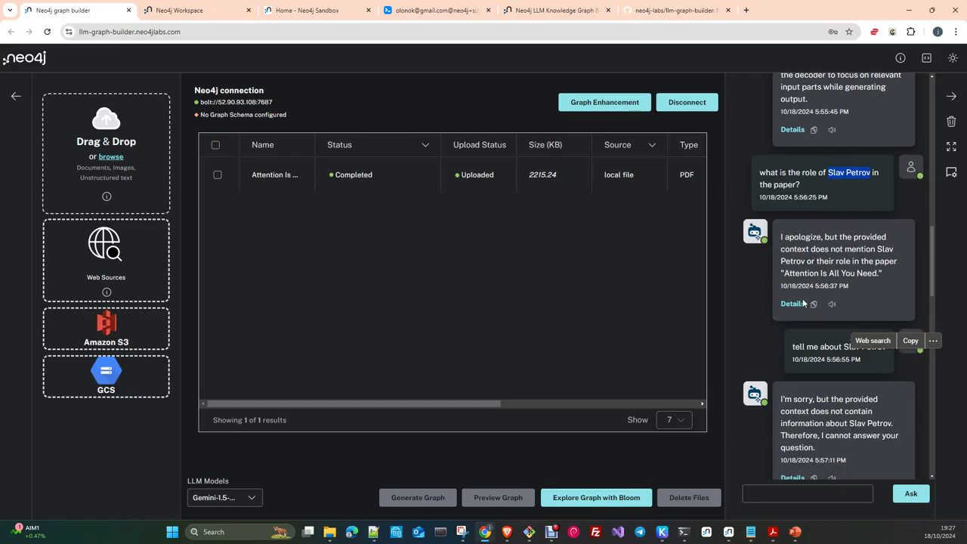
scroll(789, 389, down, 2)
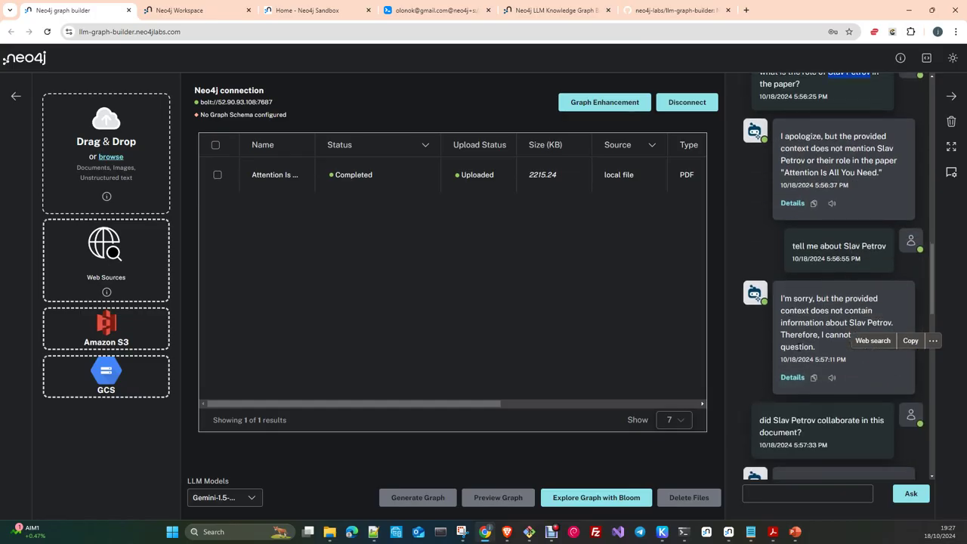
scroll(800, 346, down, 2)
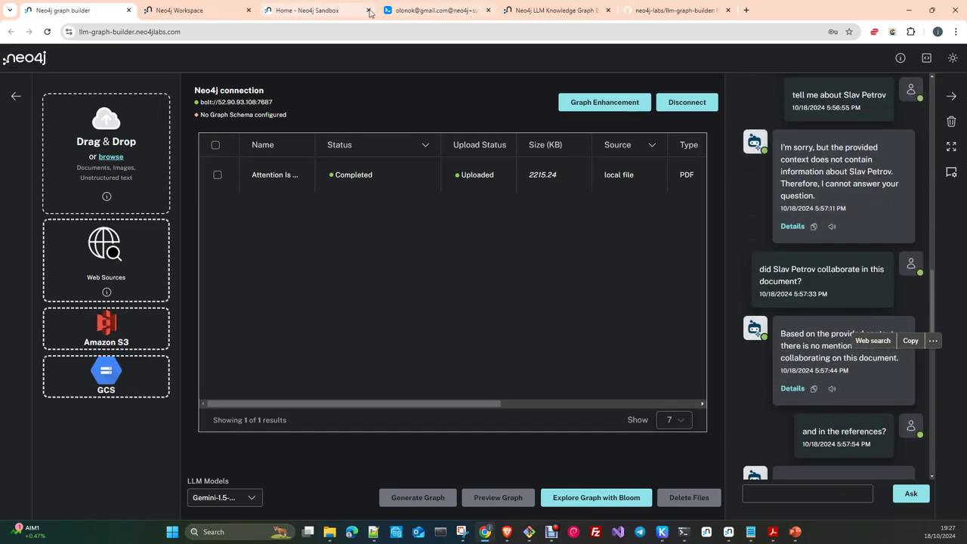
Step: Return to the Neo4j Browser and inspect the properties of the Person node in the filtered query result
click(217, 13)
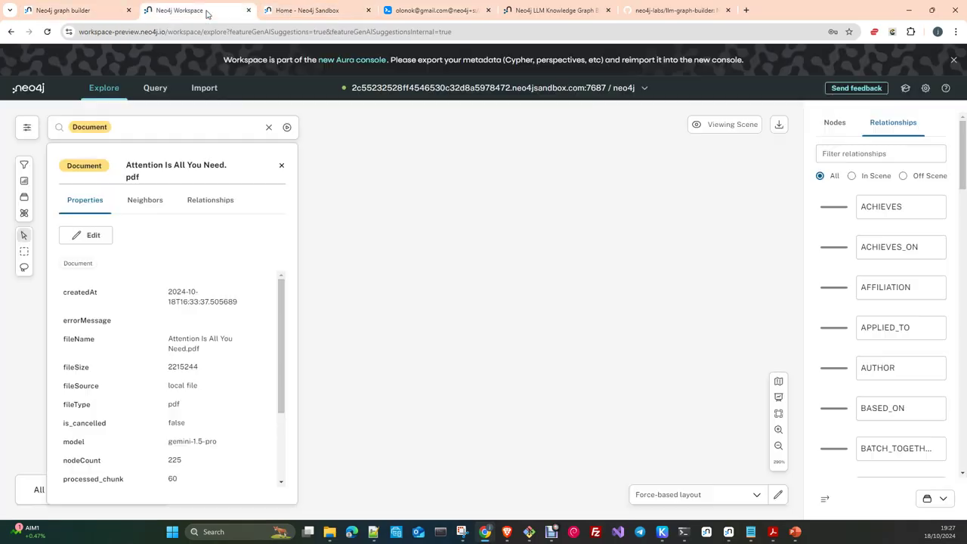
click(408, 11)
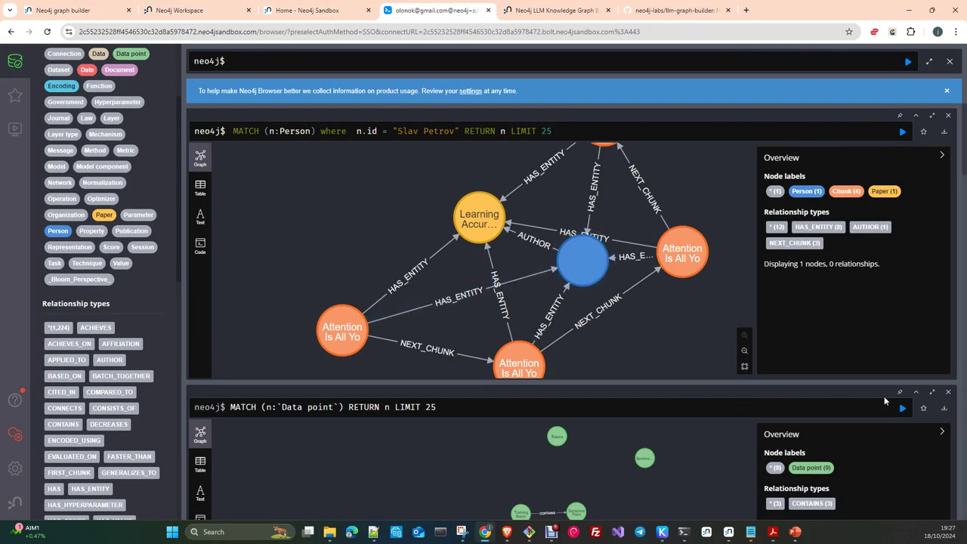
click(589, 264)
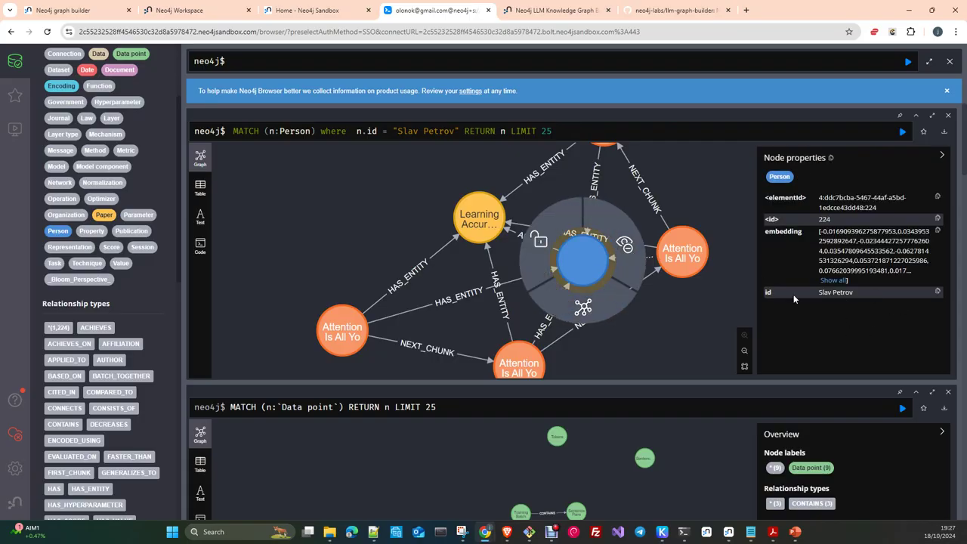
Step: Spread the Paper and Person nodes apart and move a Chunk node out from between them to expose the AUTHOR relationship
drag(512, 213, 204, 299)
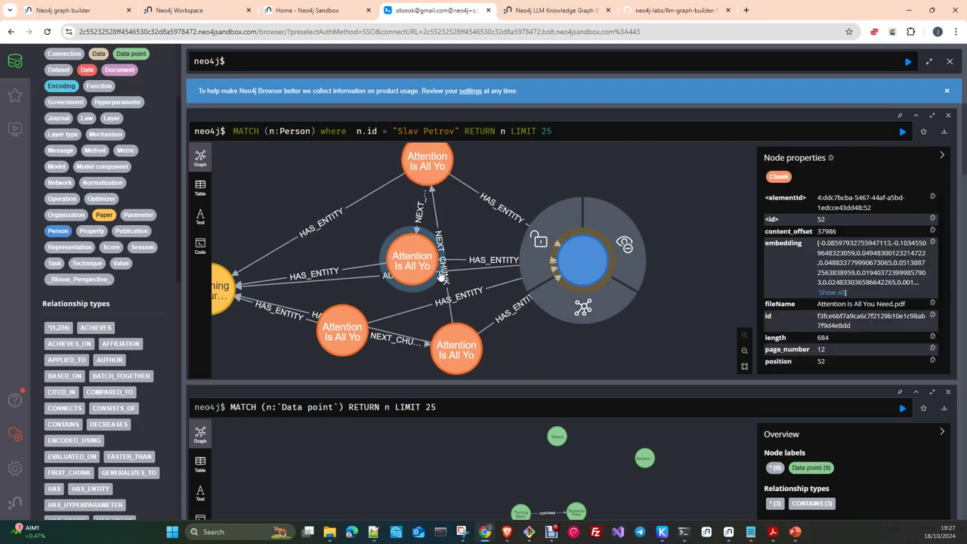
drag(579, 271, 656, 261)
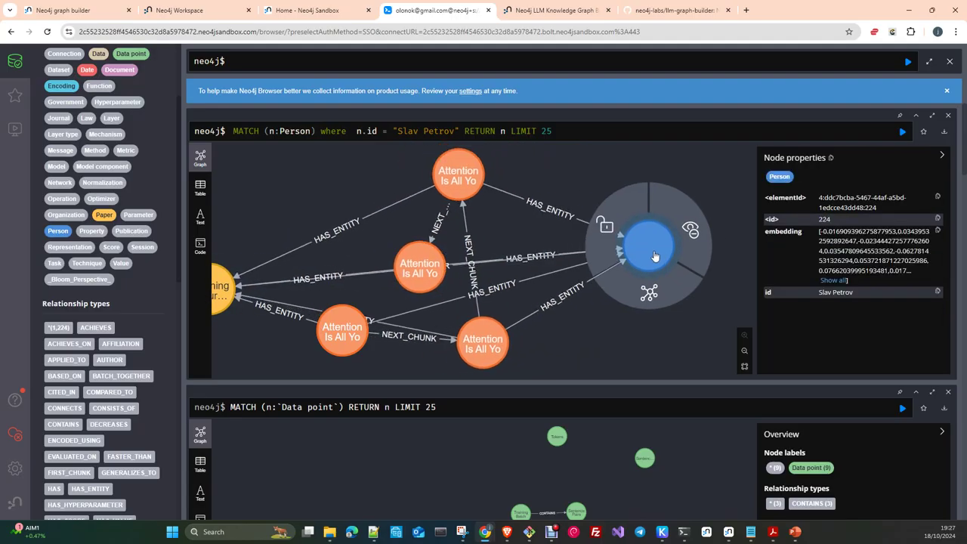
drag(224, 290, 291, 232)
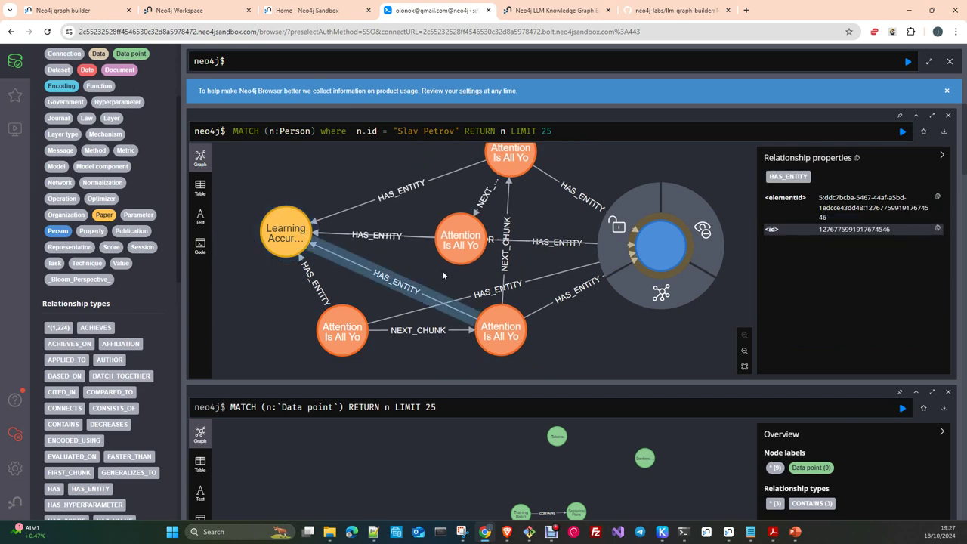
click(656, 240)
drag(460, 240, 321, 174)
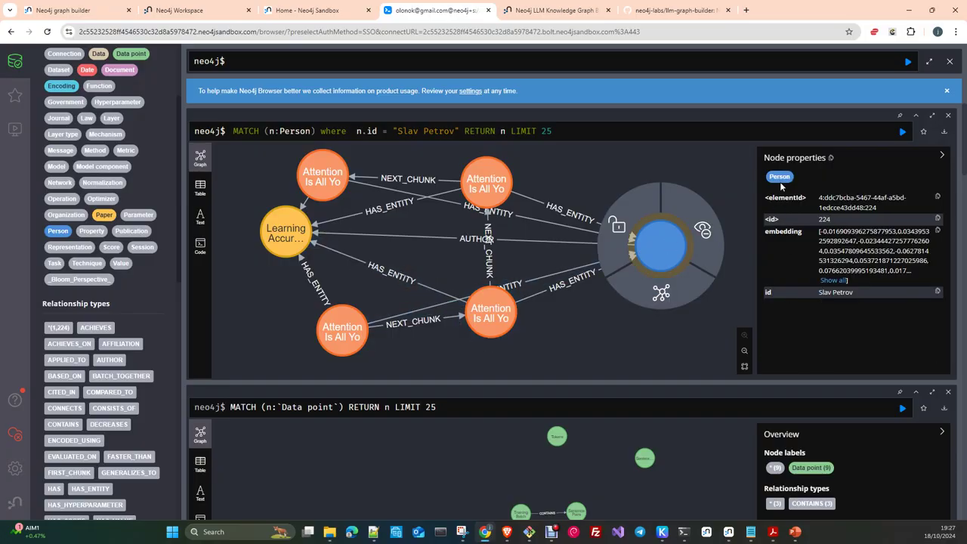
Step: Move the Paper node lower and the upper Chunk node higher to clear the AUTHOR relationship
drag(310, 233, 265, 321)
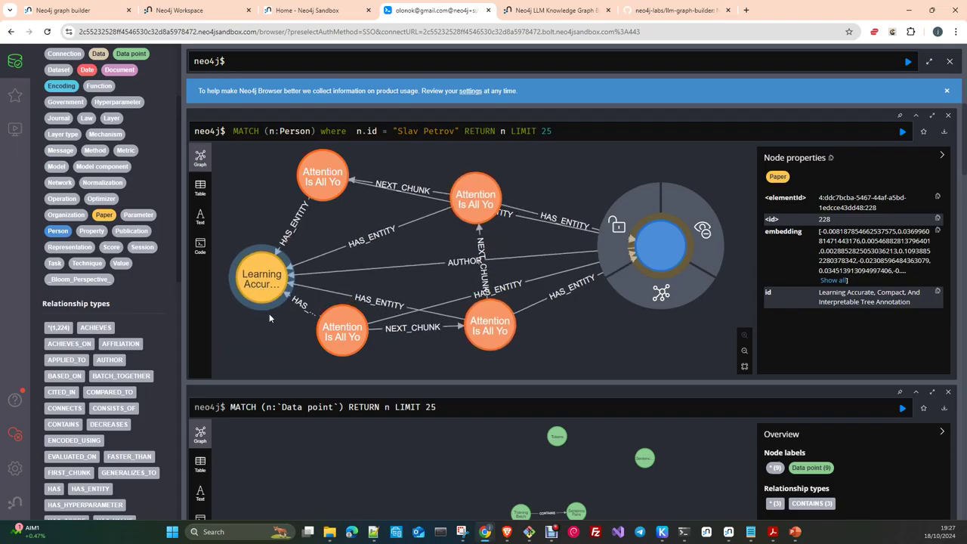
drag(472, 202, 508, 185)
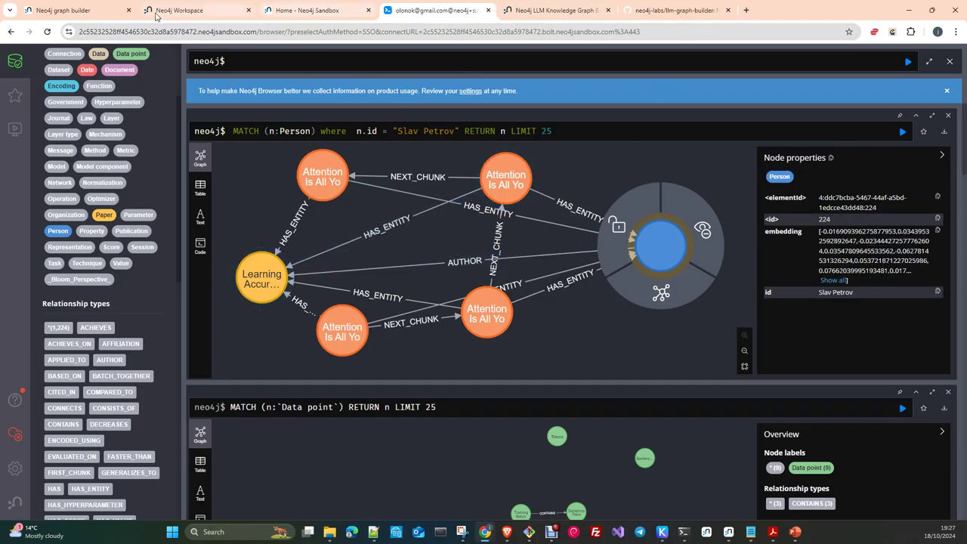
Step: Switch to the graph builder and copy the earlier chat question about the cited author's collaboration into the chat's question field
click(91, 9)
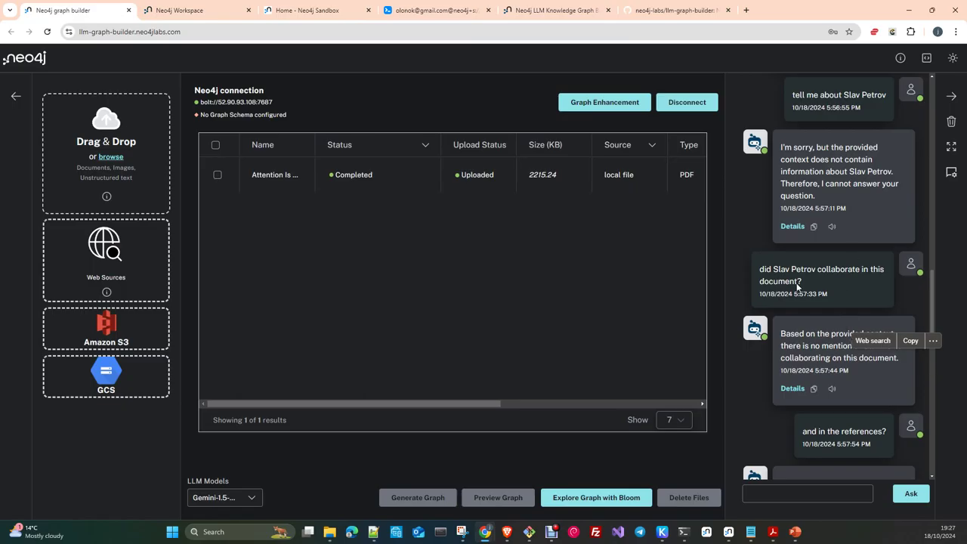
drag(759, 272, 807, 284)
key(ctrl+c)
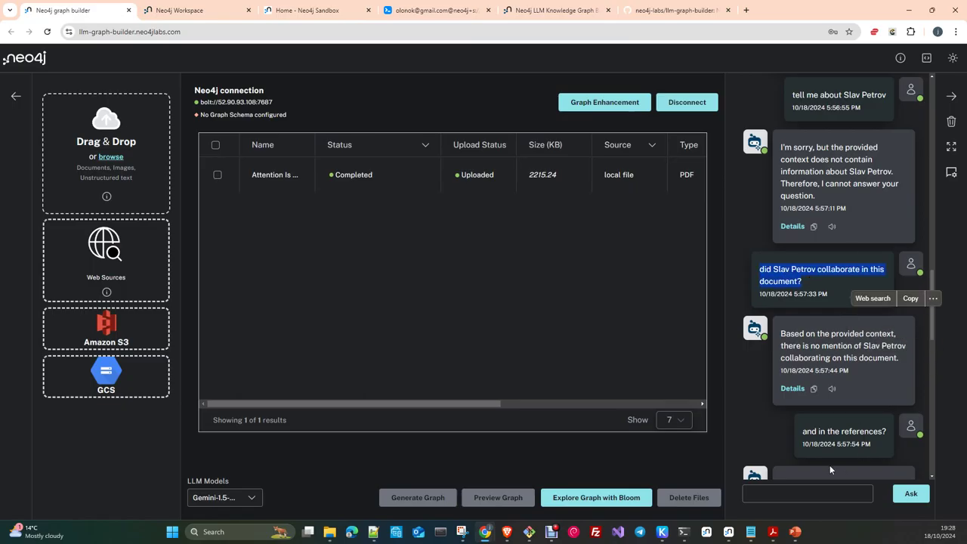
scroll(829, 464, down, 5)
click(826, 494)
key(ctrl+v)
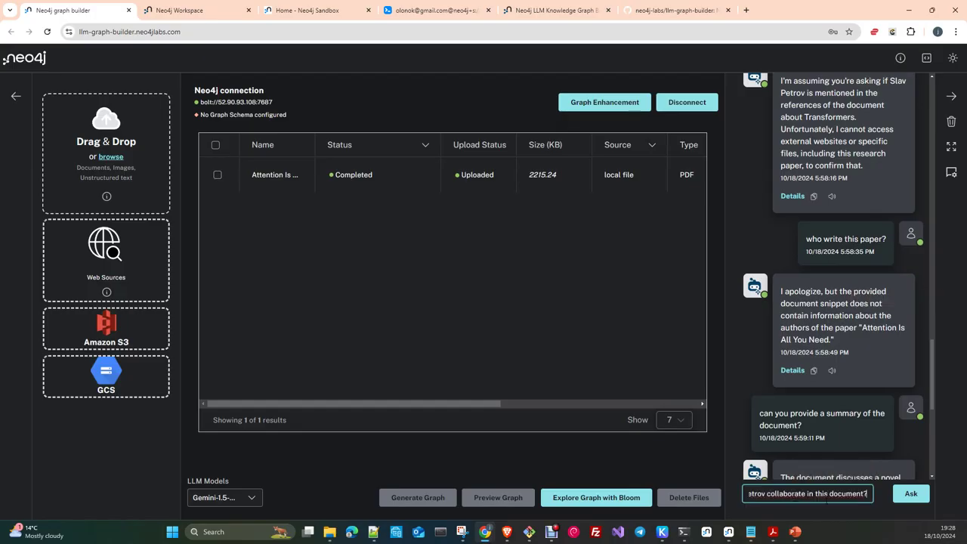
Step: Reword the pasted question to ask whether the cited person "it is author of a document?" and send it
key(BackSpace)
key(BackSpace)
key(BackSpace)
key(BackSpace)
key(BackSpace)
key(BackSpace)
key(BackSpace)
key(BackSpace)
key(BackSpace)
key(BackSpace)
key(BackSpace)
key(BackSpace)
key(BackSpace)
key(BackSpace)
key(BackSpace)
key(BackSpace)
key(BackSpace)
key(BackSpace)
key(BackSpace)
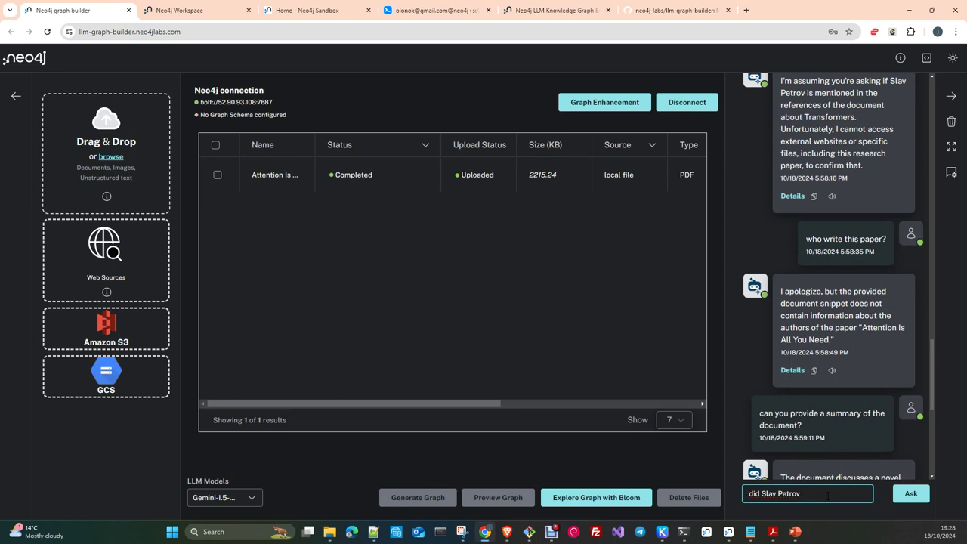
key(Delete)
key(Delete)
key(Delete)
key(Delete)
click(787, 493)
text(is)
key(BackSpace)
text(is author of a document?)
key(Return)
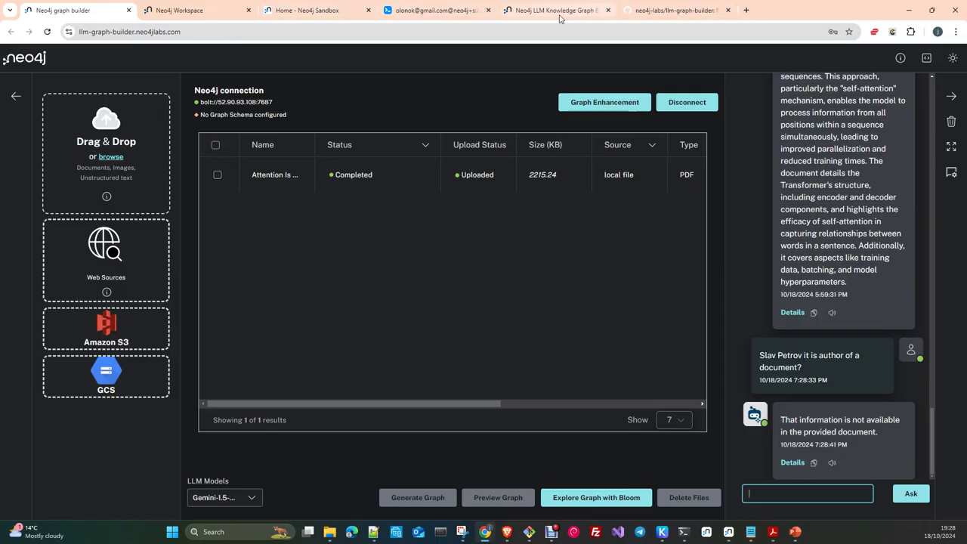
Step: Return to the Neo4j Browser and reposition the two Chunk nodes nearest the Person node on either side of the AUTHOR relationship
click(424, 14)
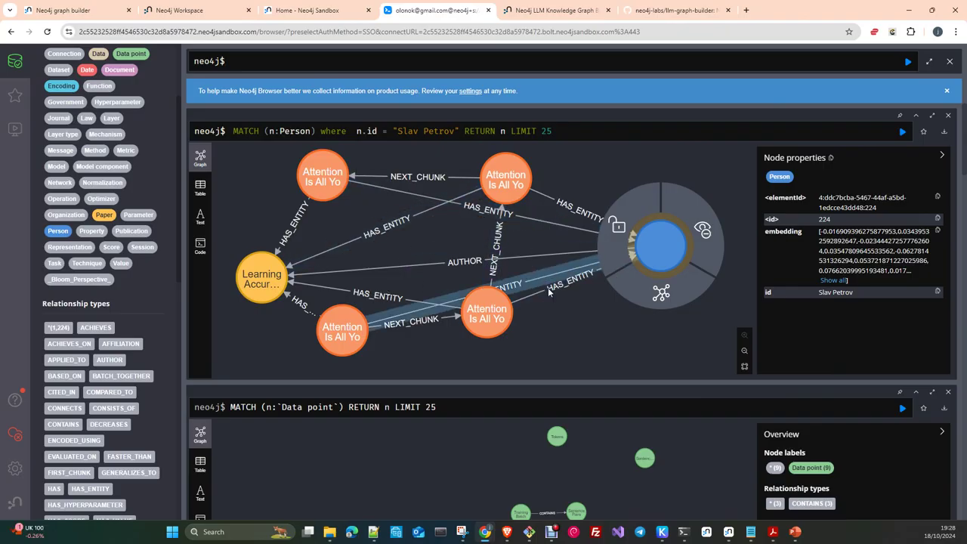
drag(491, 324, 596, 360)
drag(500, 188, 449, 218)
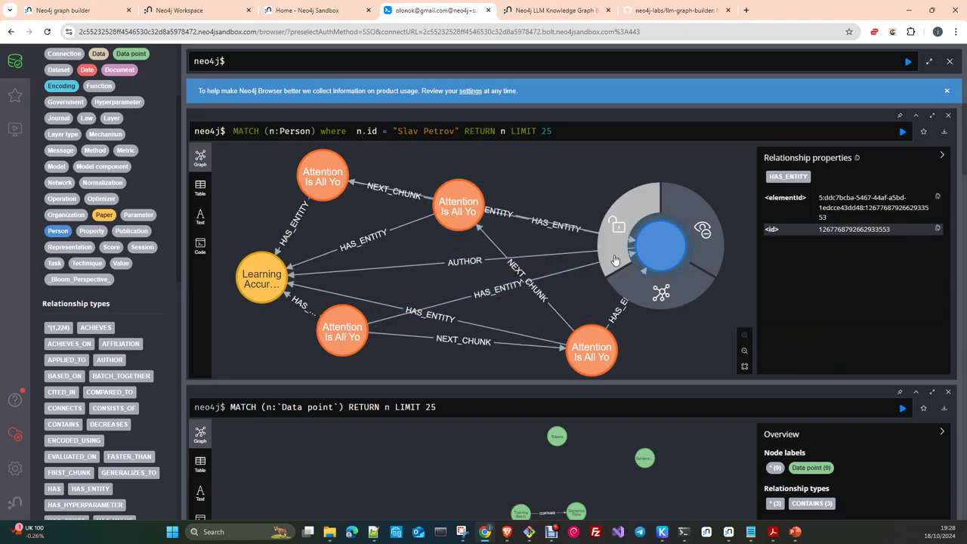
Step: Inspect the properties of the AUTHOR relationship and of the Paper and Person nodes it connects
click(481, 264)
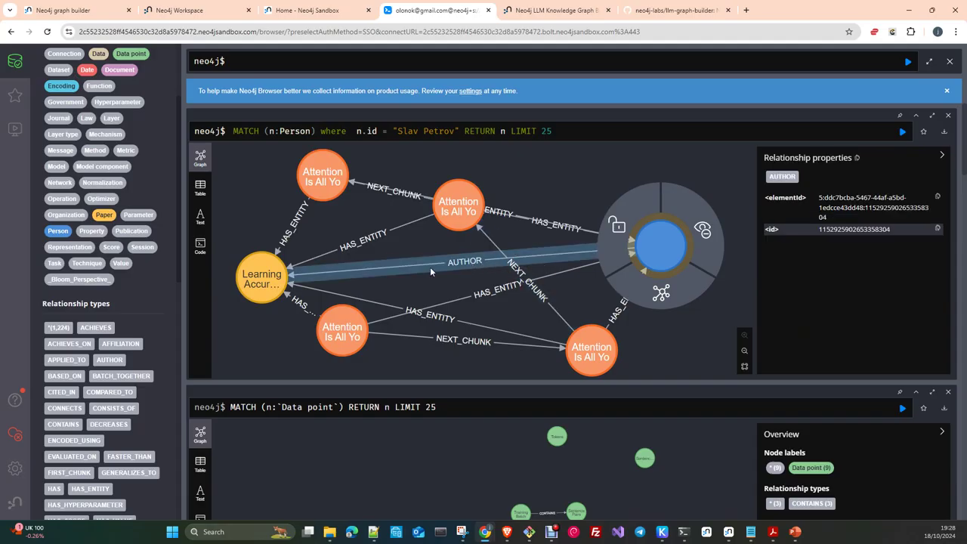
click(258, 278)
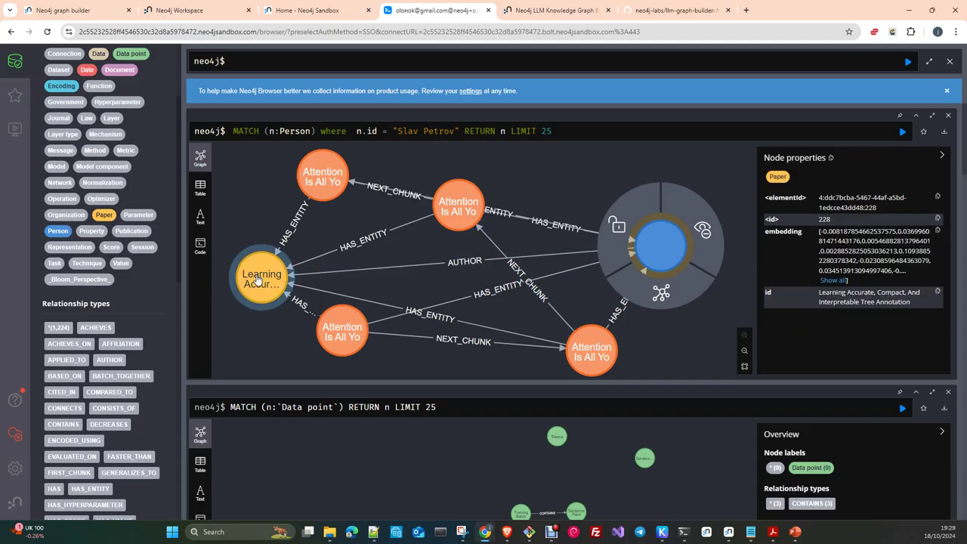
click(656, 260)
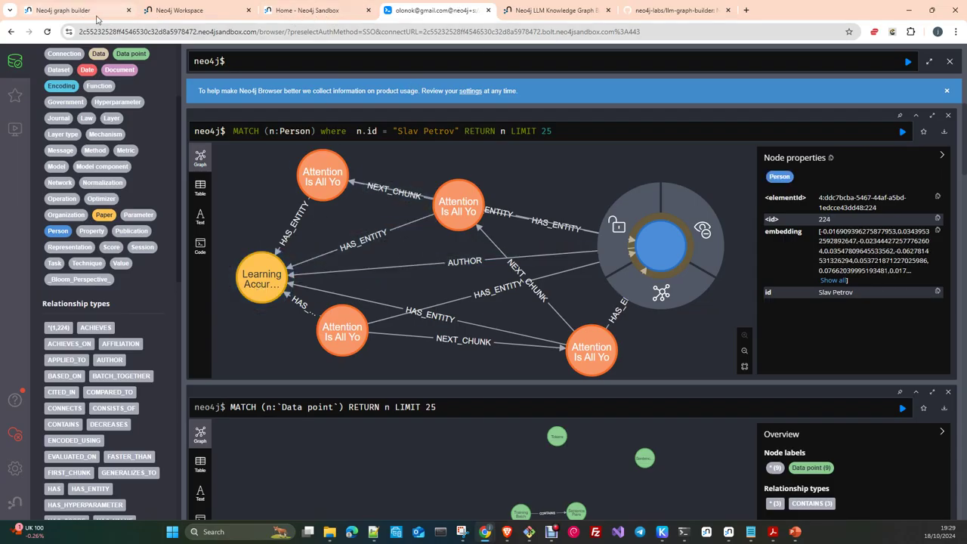
Step: Return to the graph builder and review the chat answers about the cited author, the references and the paper's authorship
click(70, 14)
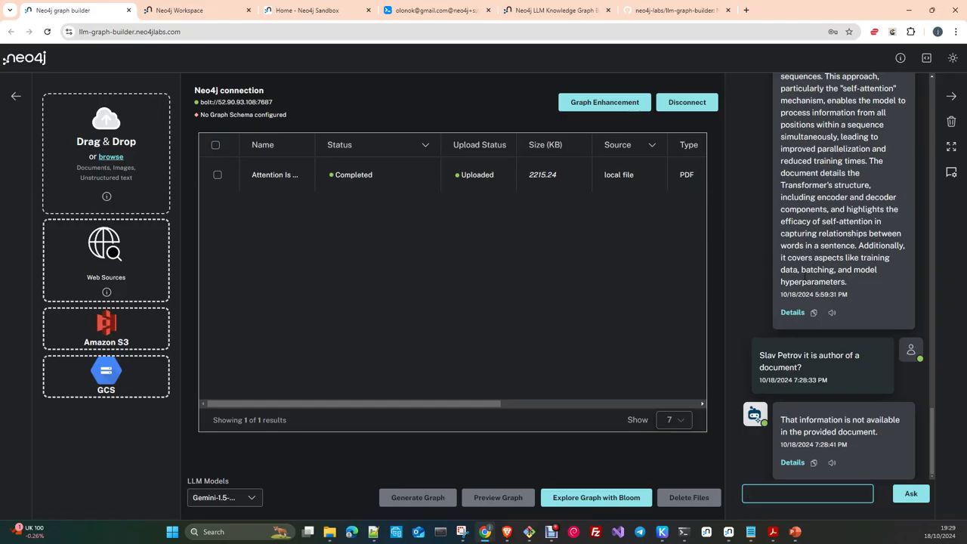
scroll(836, 310, up, 10)
scroll(836, 309, up, 10)
scroll(834, 305, down, 15)
scroll(850, 351, up, 10)
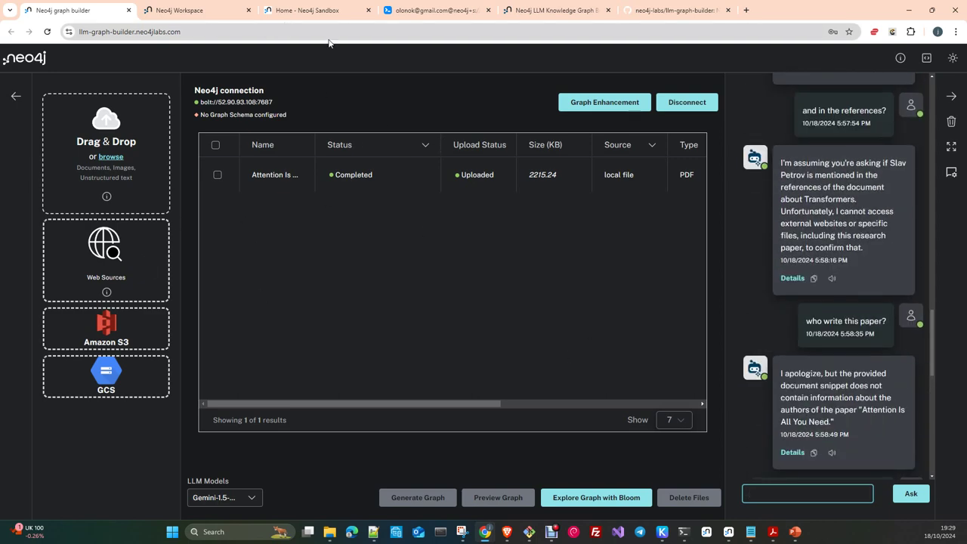
scroll(803, 290, up, 2)
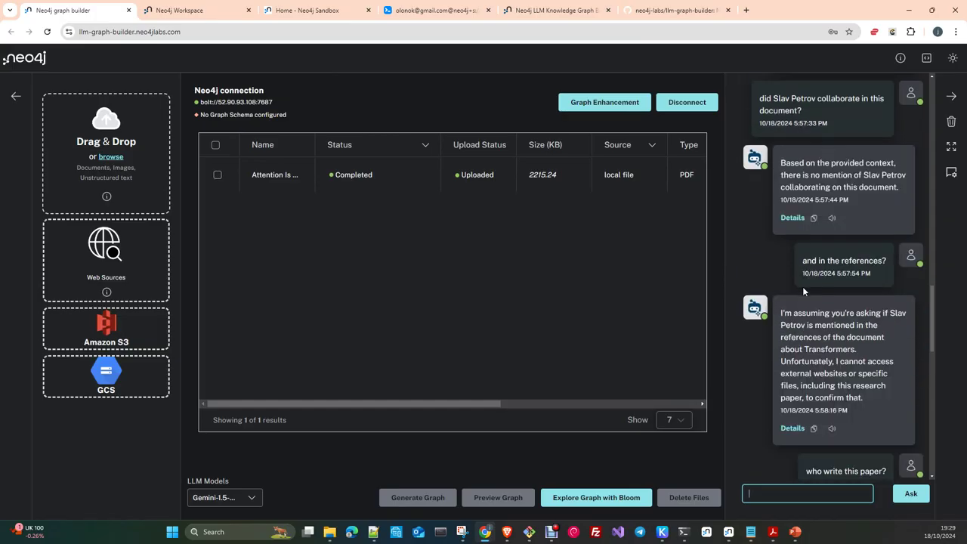
scroll(803, 290, down, 3)
scroll(802, 286, down, 10)
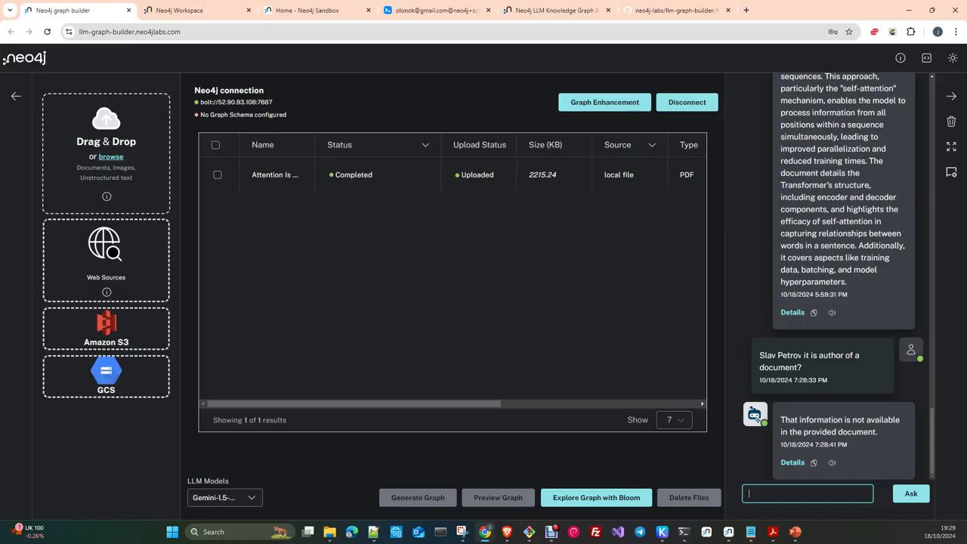
Step: View the Neo4j Sandbox connection details and the Workspace graph, and return to the graph builder
click(324, 12)
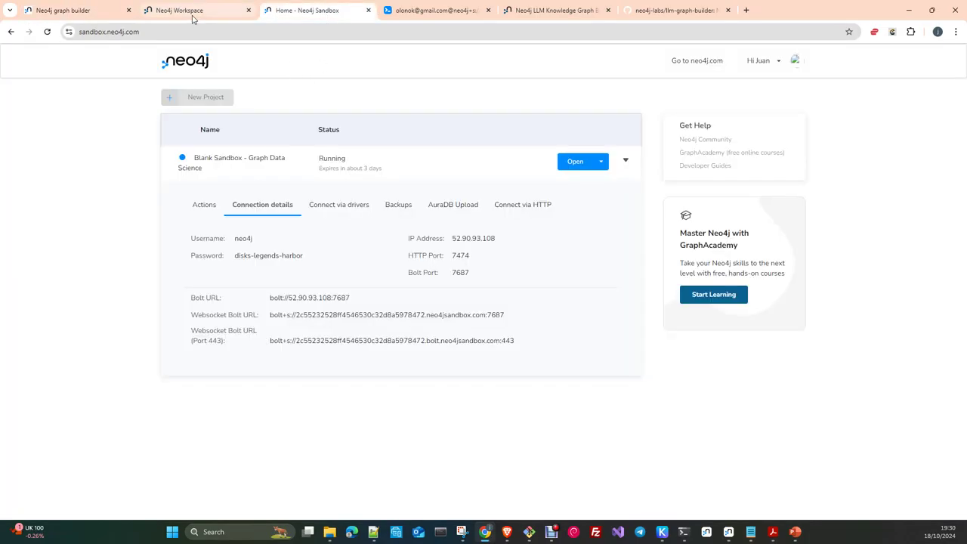
click(193, 16)
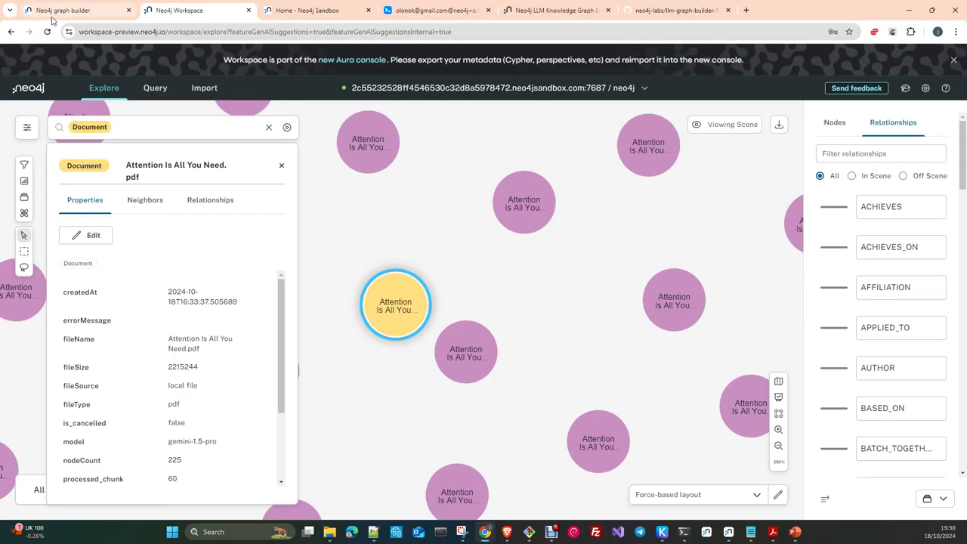
click(58, 14)
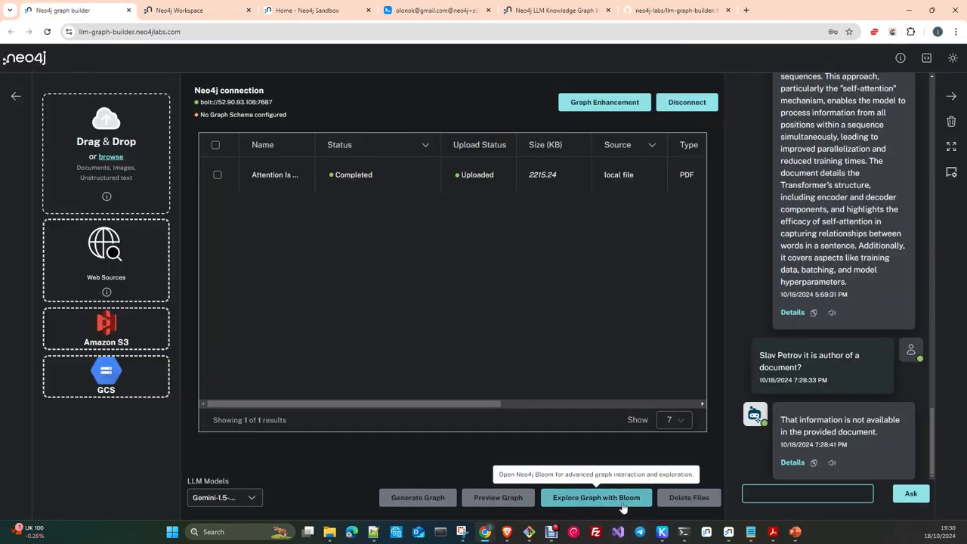
Step: Switch to Neo4j Workspace and move the Chunk node next to the Document node farther away from it
click(203, 13)
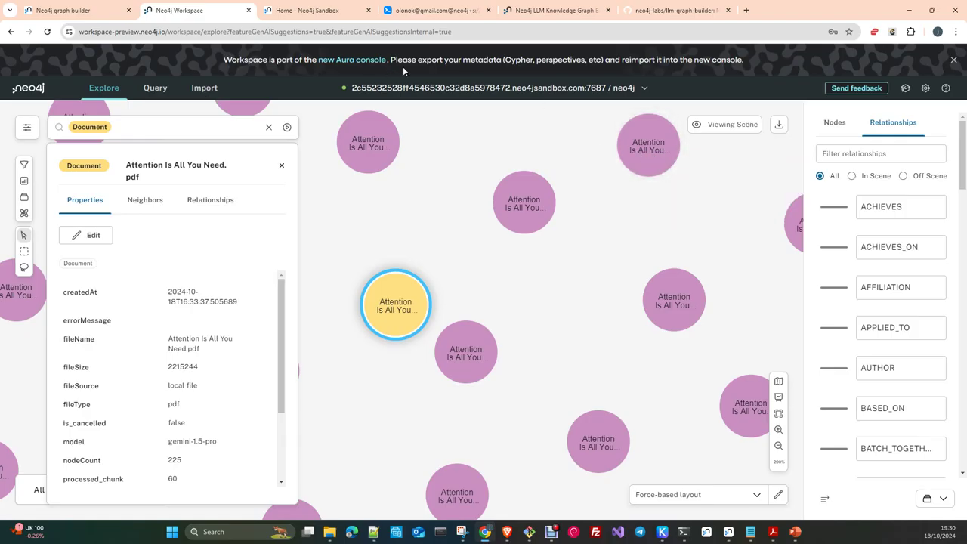
mouse_move(468, 360)
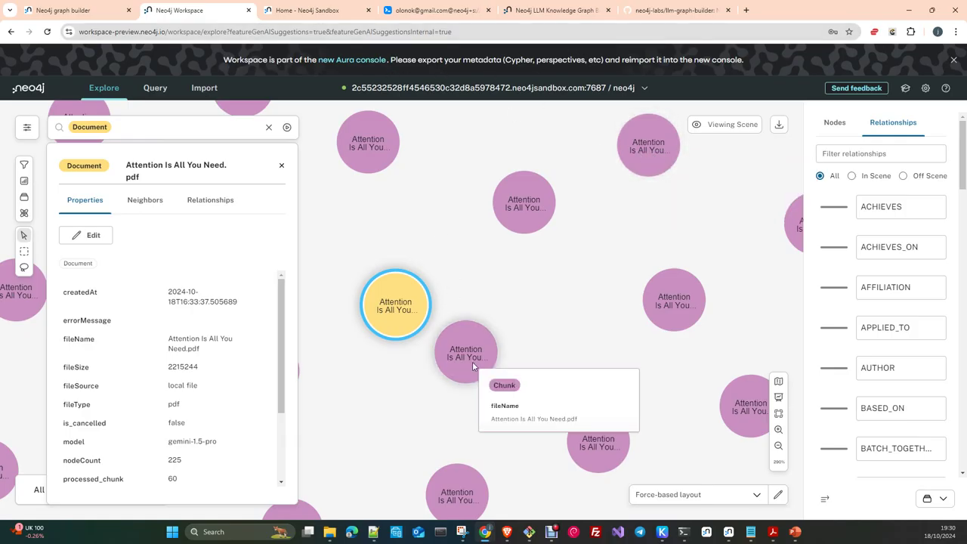
drag(462, 353, 557, 329)
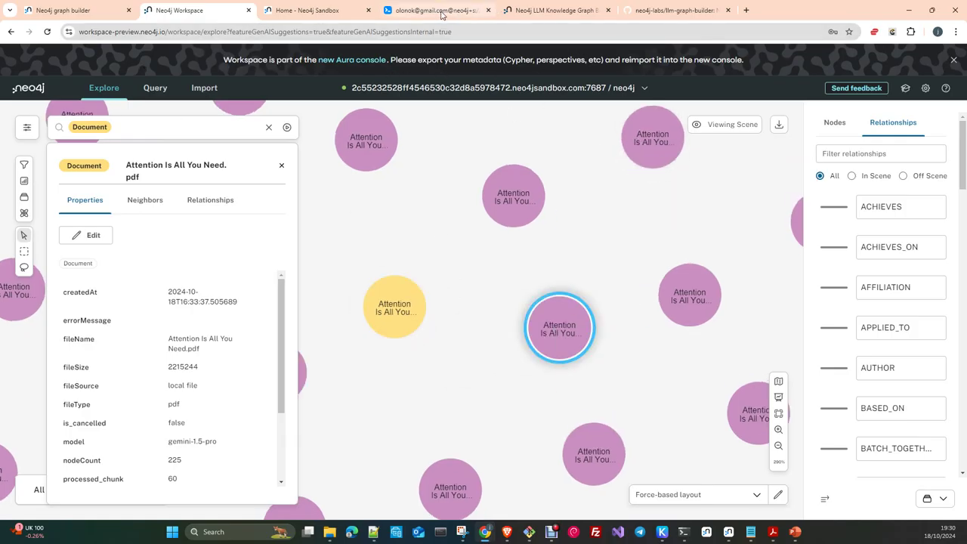
Step: Check the Person query graph in the Neo4j Browser and review the earlier chat answers in the graph builder
click(442, 12)
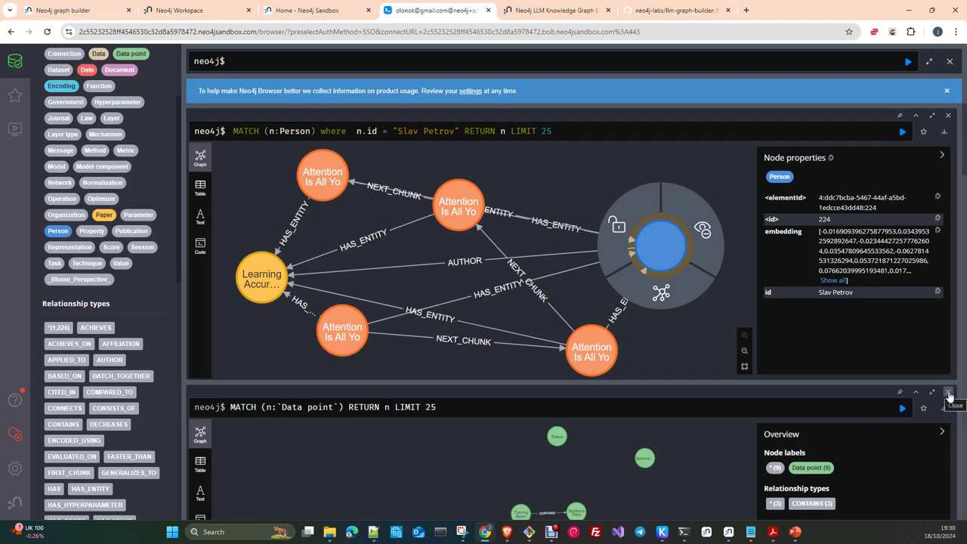
click(81, 14)
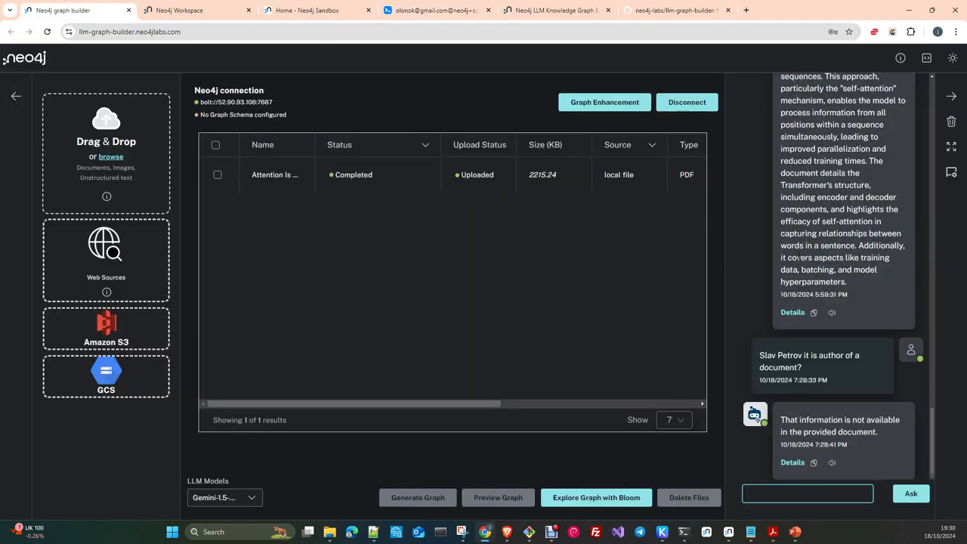
scroll(846, 223, up, 15)
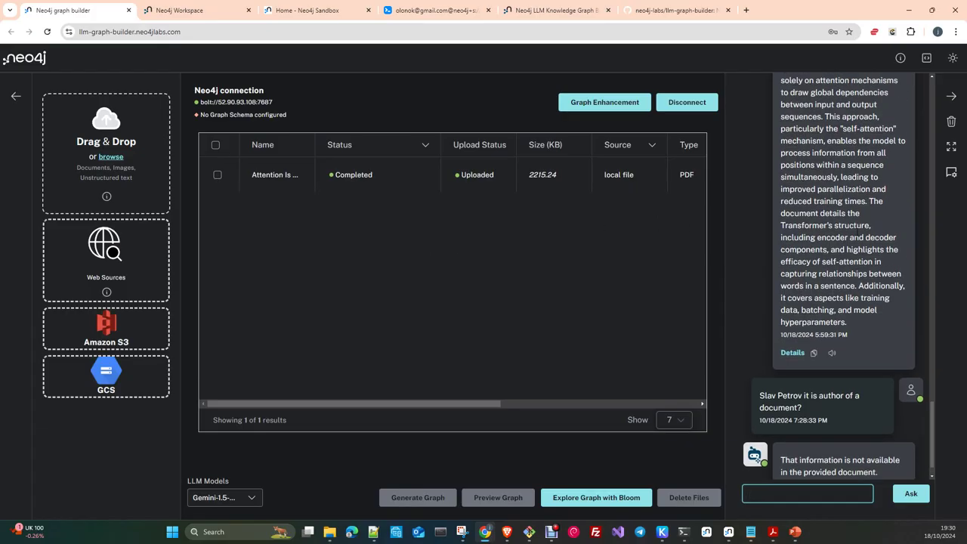
scroll(847, 223, up, 5)
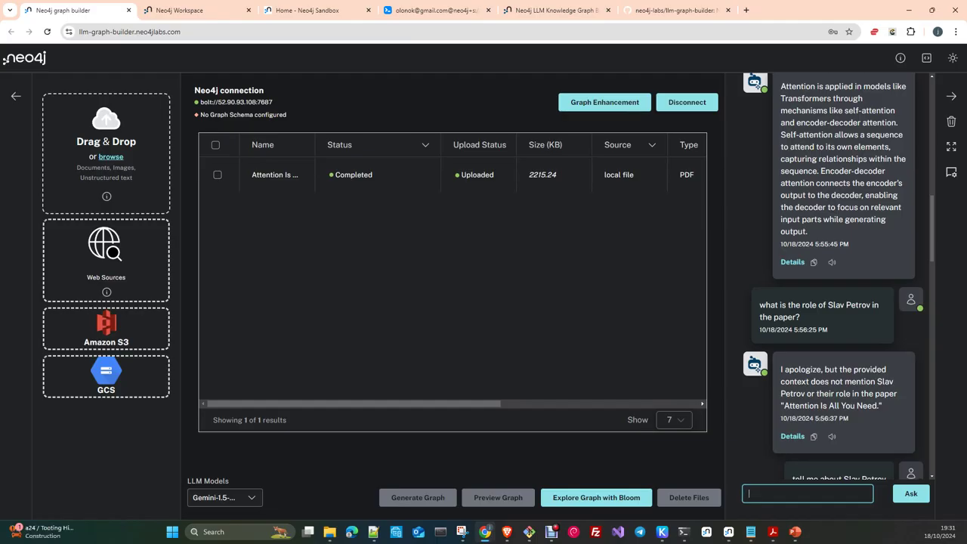
Step: Return to the Neo4j Browser and rearrange the Chunk nodes around the Paper and Person nodes to show how they are linked
click(449, 10)
scroll(124, 295, up, 3)
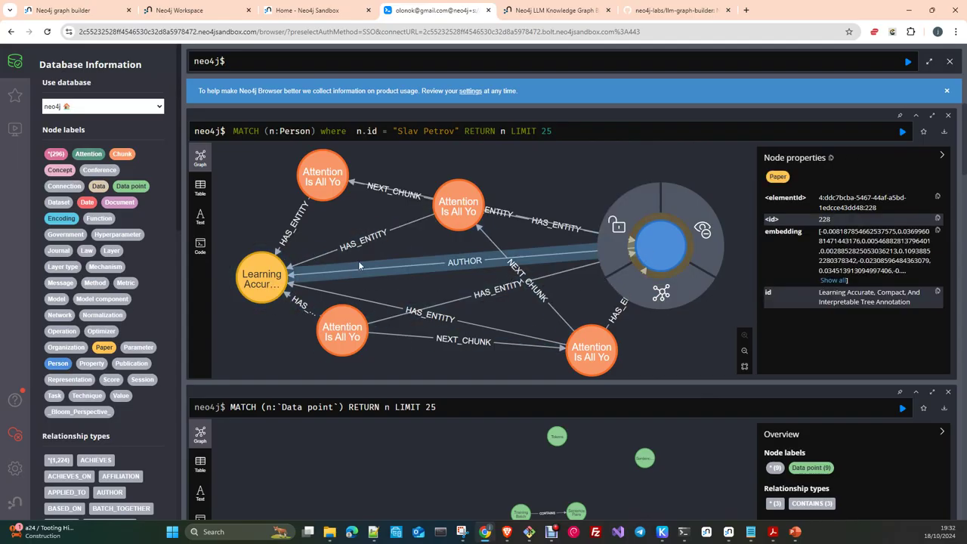
drag(446, 216, 485, 190)
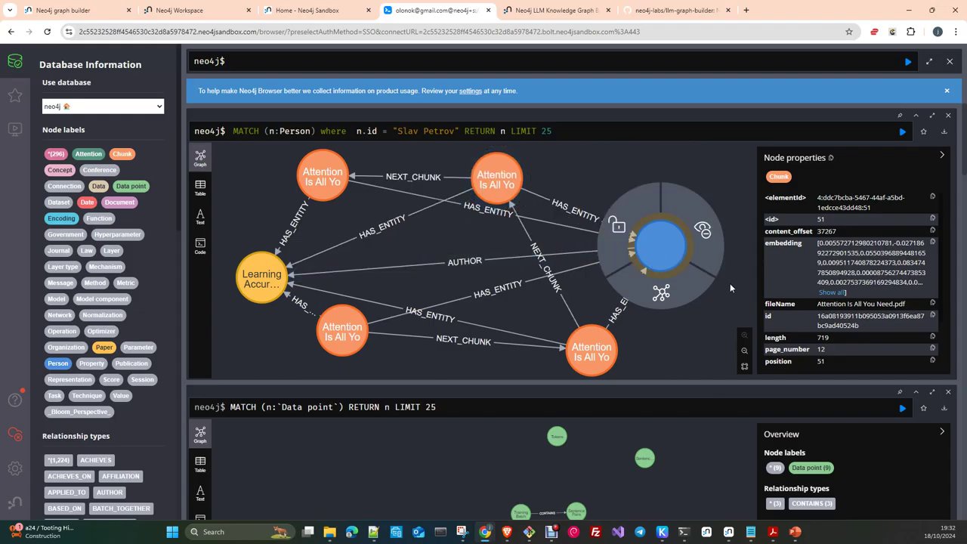
click(663, 249)
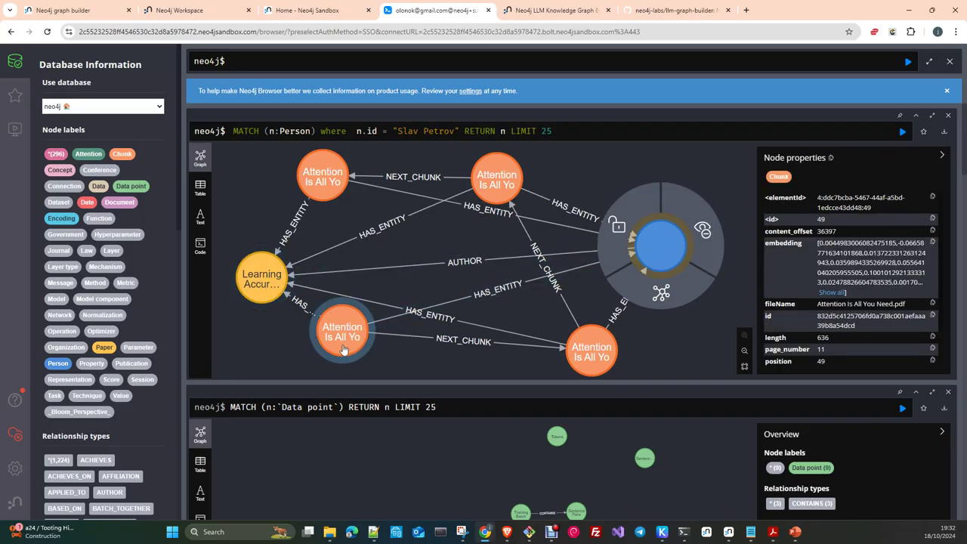
drag(340, 333, 270, 355)
drag(494, 179, 402, 261)
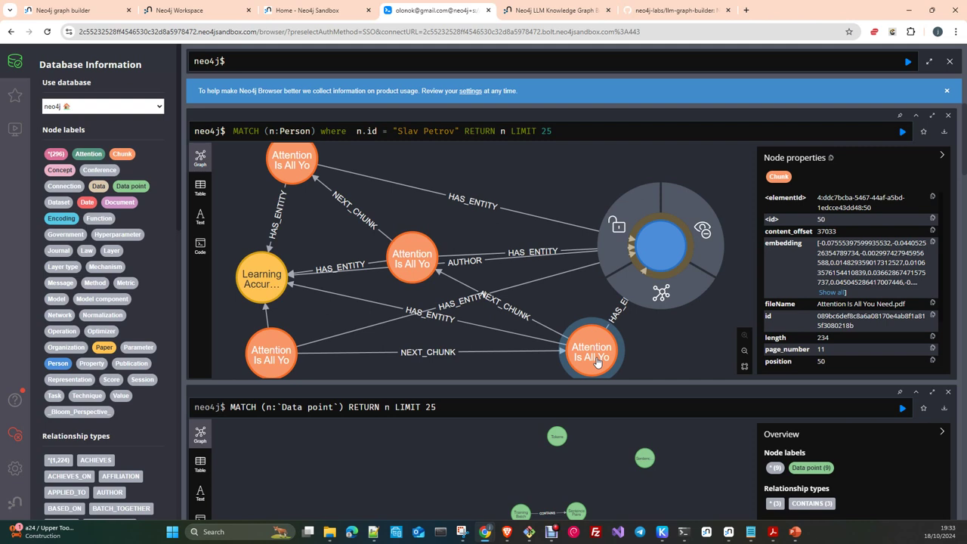
Step: Go back to the graph builder and review the chat history through to the latest answer about authorship
click(291, 6)
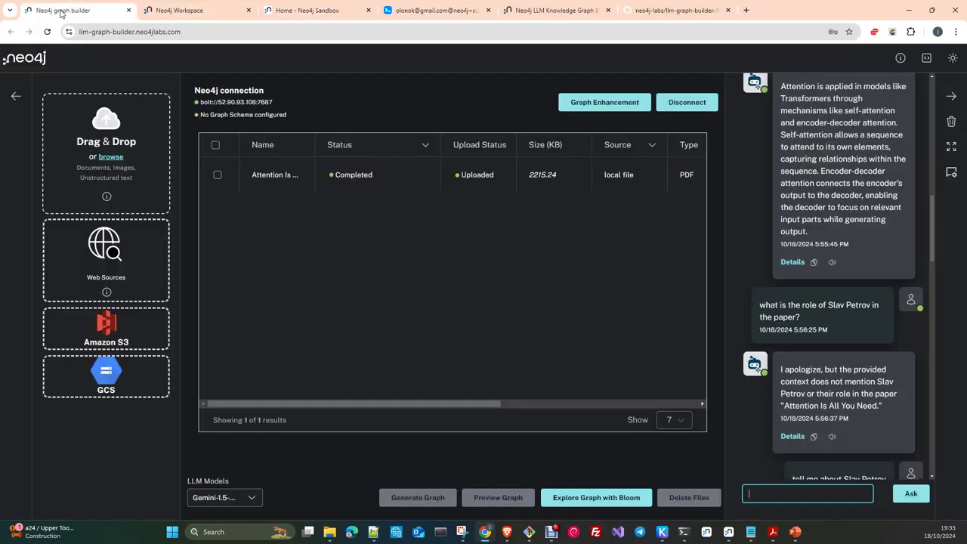
click(67, 11)
click(679, 420)
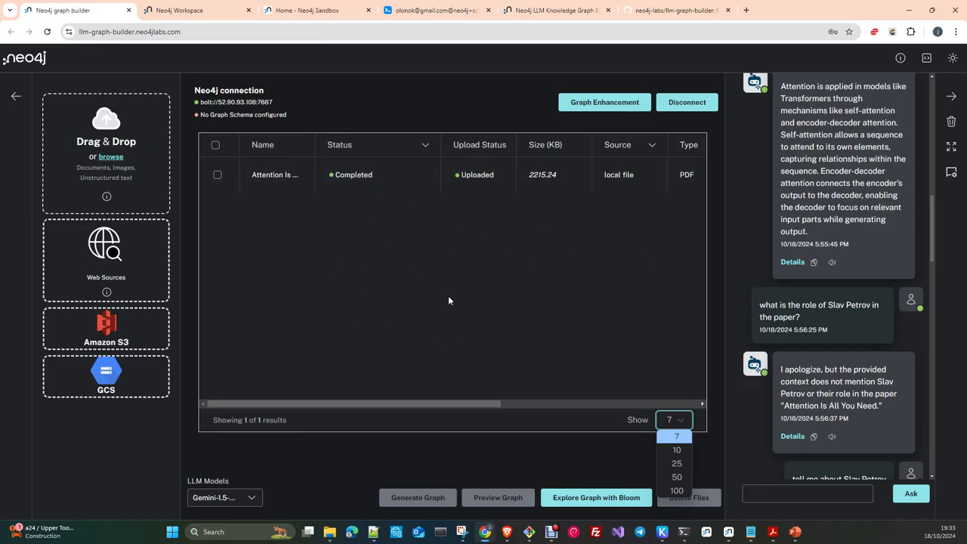
scroll(841, 383, up, 1)
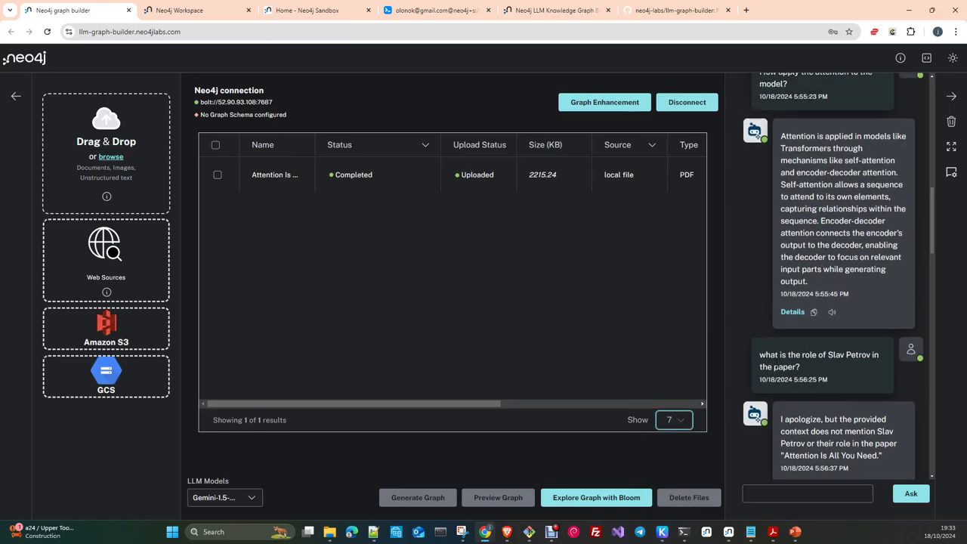
scroll(777, 362, down, 9)
scroll(776, 359, down, 10)
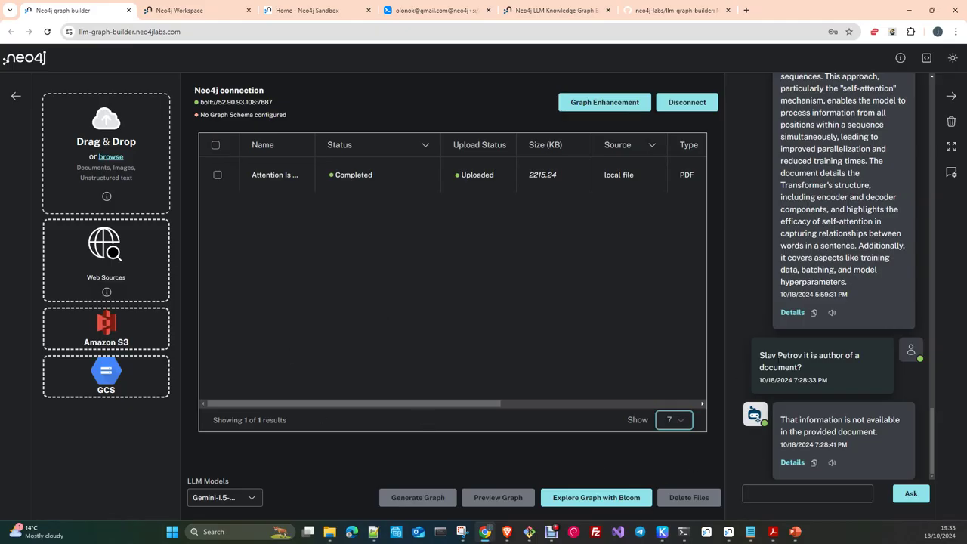
Step: Copy the person's name from the last authorship question and ask the chatbot who that person is
drag(759, 355, 803, 356)
key(ctrl+c)
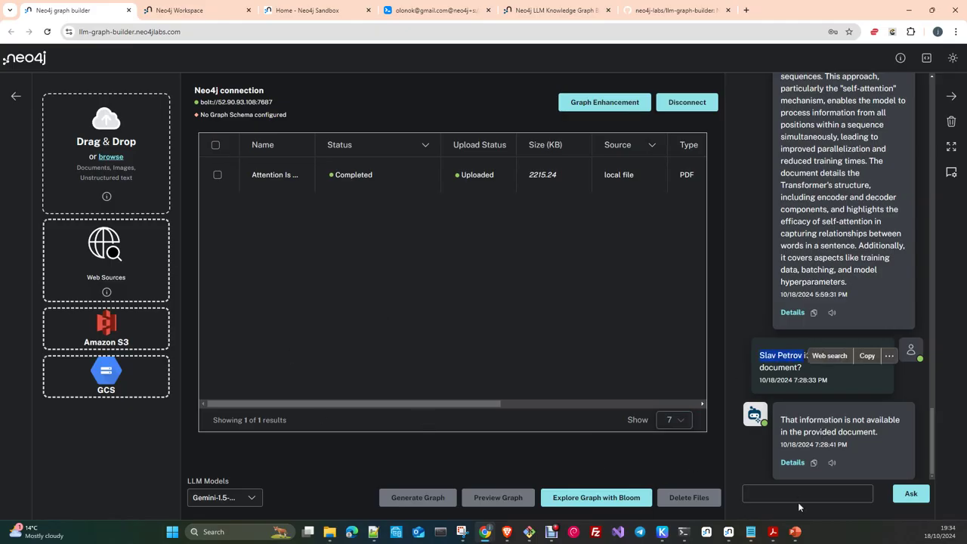
click(797, 496)
text(who)
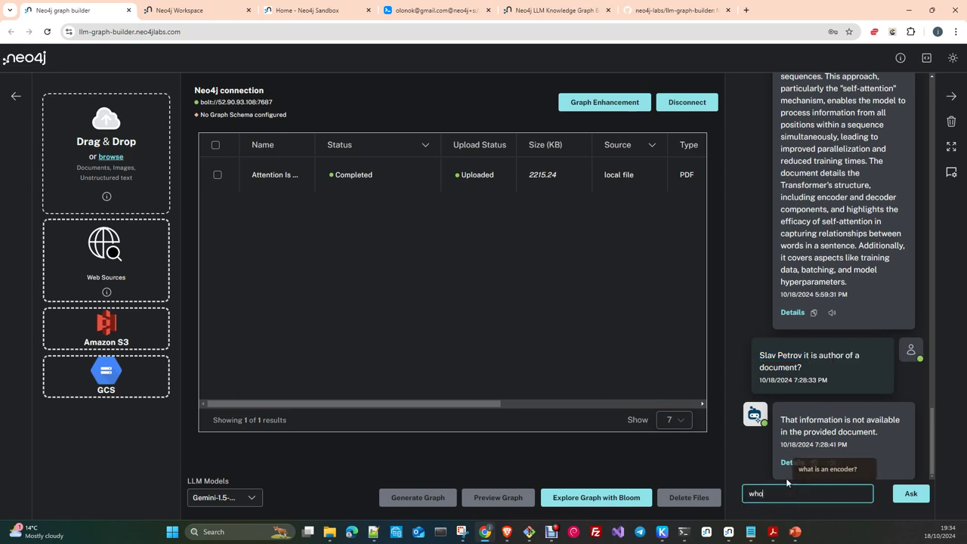
text( is)
key(ctrl+v)
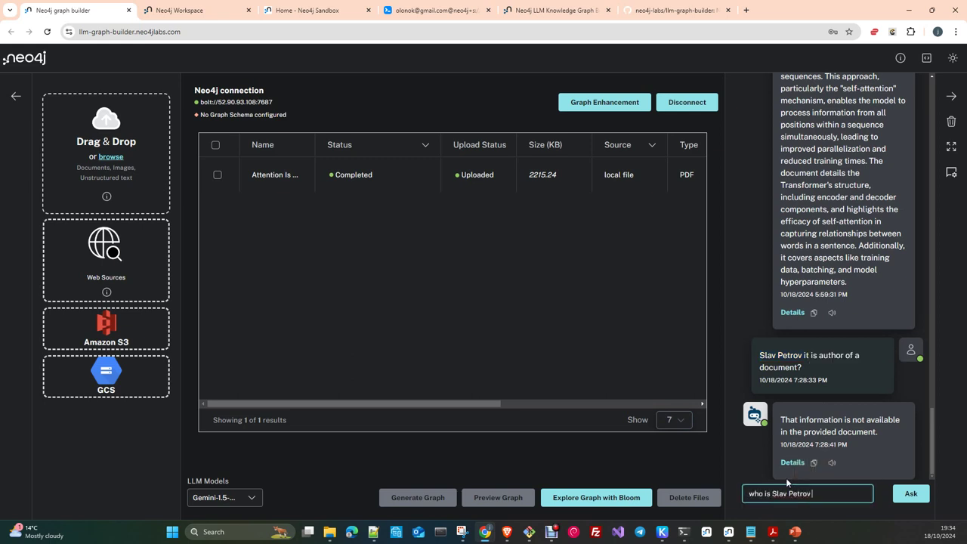
text(?)
key(Return)
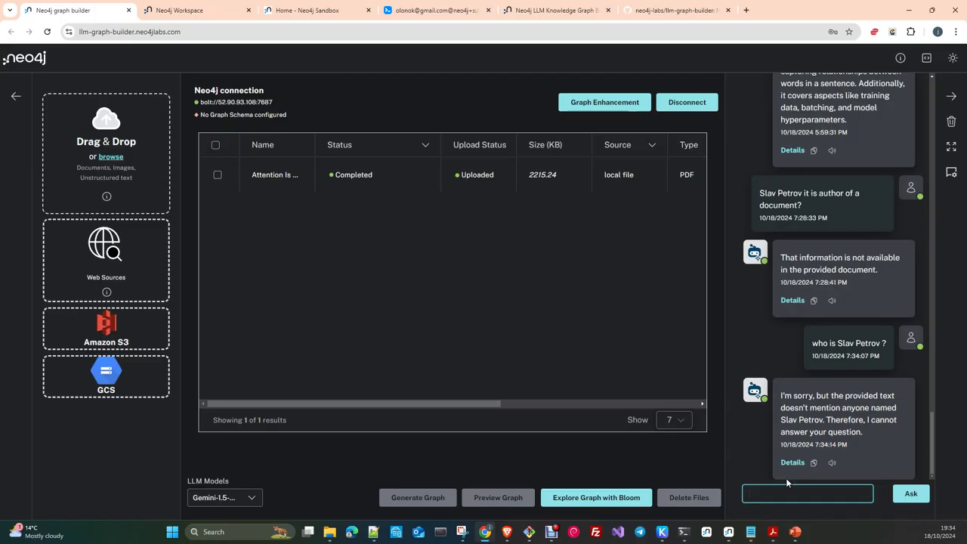
Step: Check the predefined schemas offered in the entity extraction settings of Graph Enhancements and close the dialog
click(602, 100)
click(215, 296)
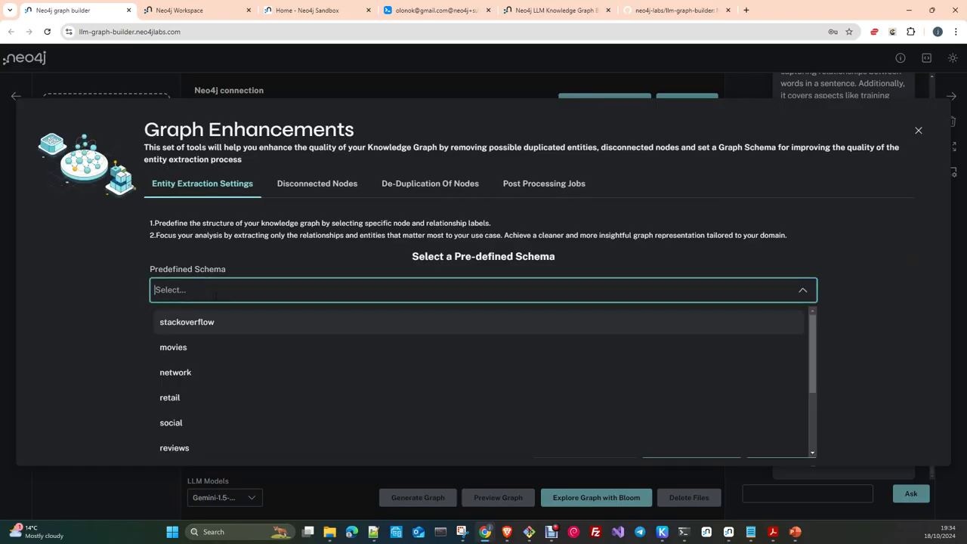
click(216, 295)
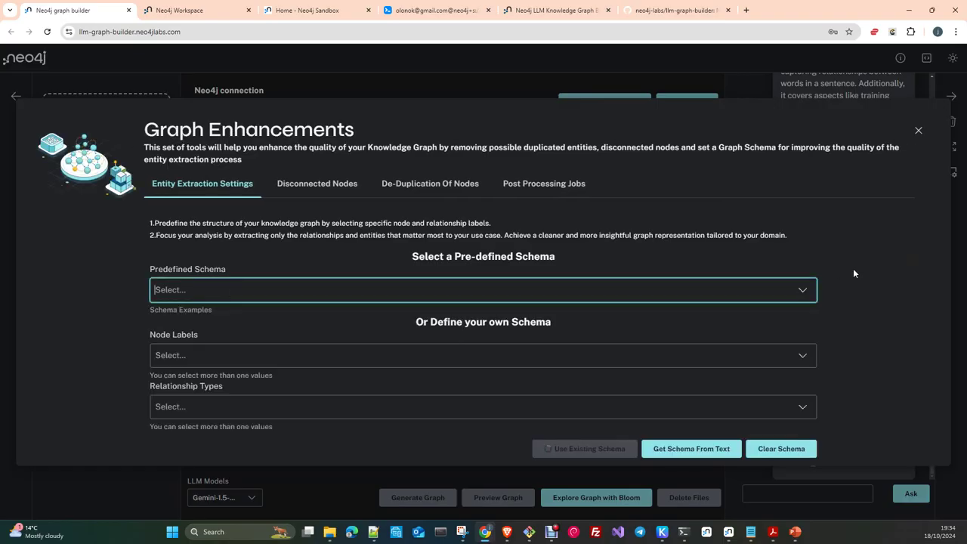
click(919, 132)
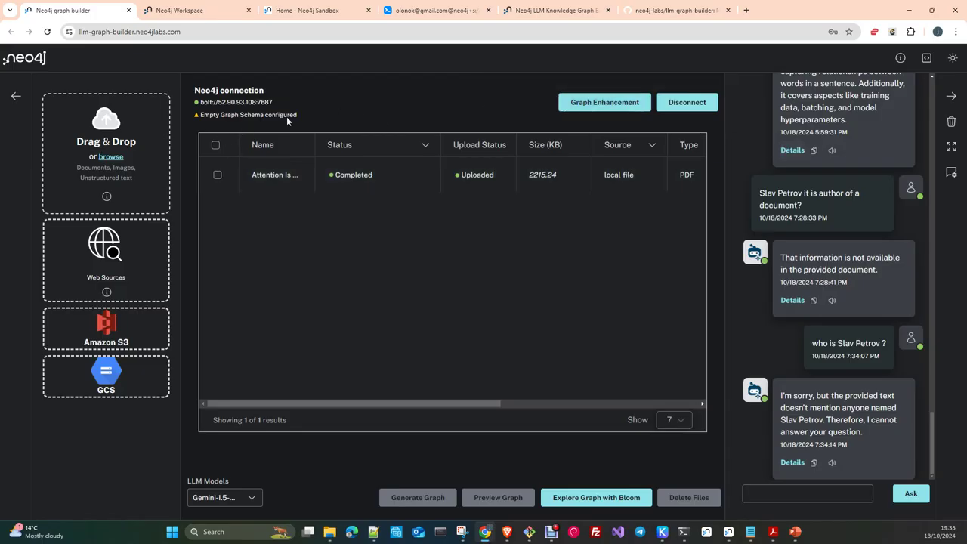
Step: Reopen the entity extraction settings and choose Paper as a node label for a custom schema
click(580, 108)
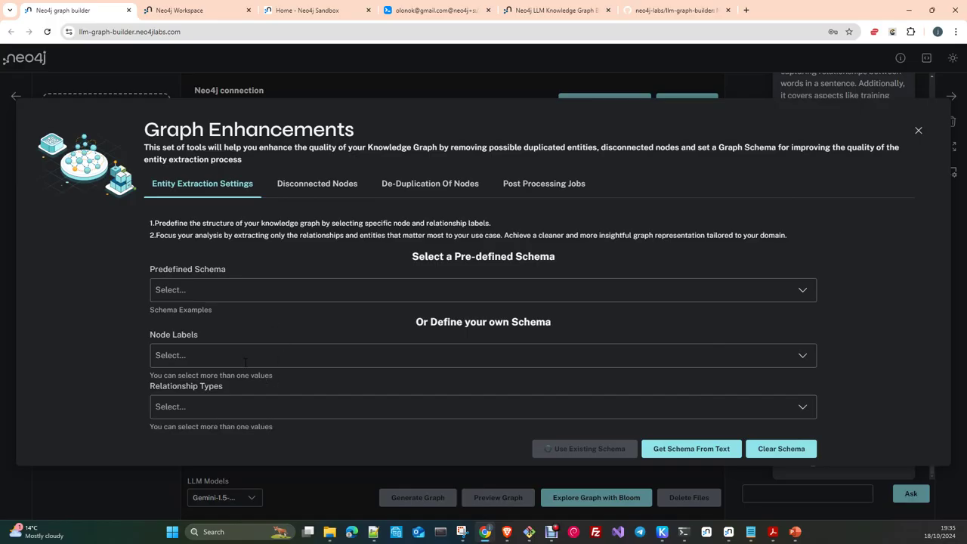
click(798, 411)
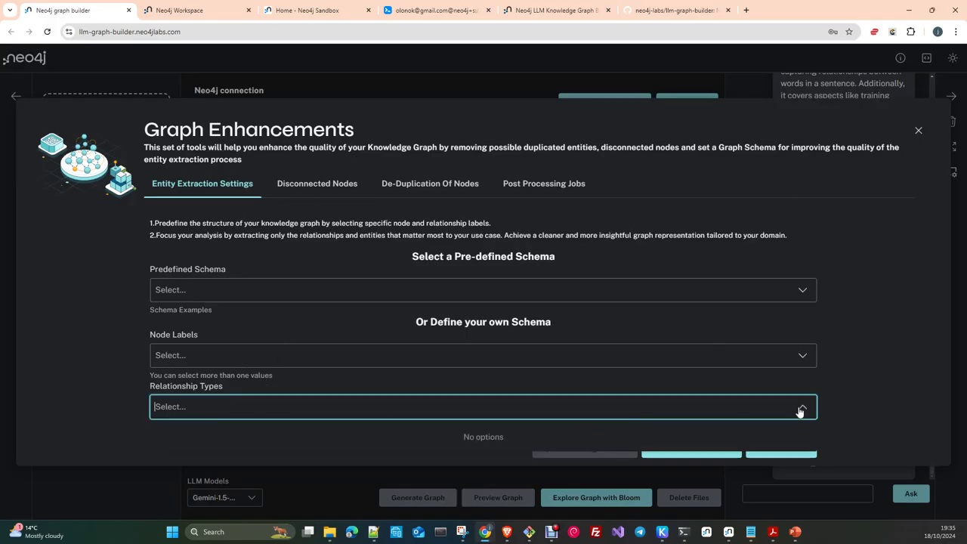
click(800, 366)
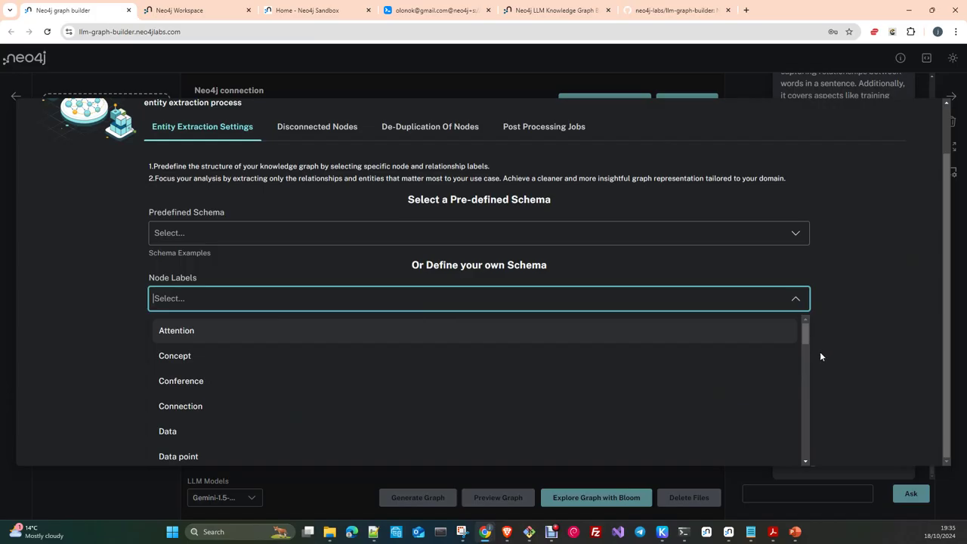
scroll(432, 374, down, 6)
scroll(432, 374, down, 5)
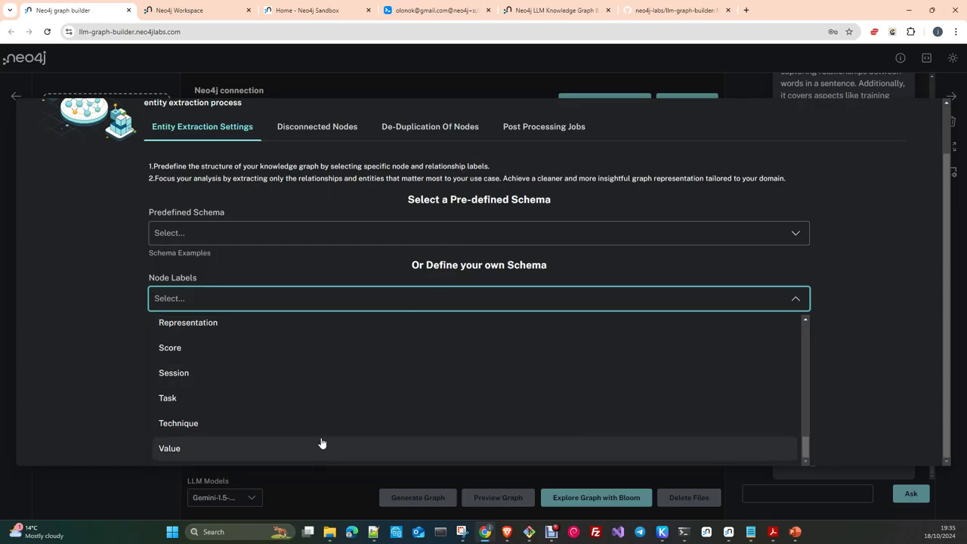
scroll(341, 367, up, 2)
scroll(342, 367, up, 2)
scroll(342, 367, down, 2)
scroll(341, 367, up, 1)
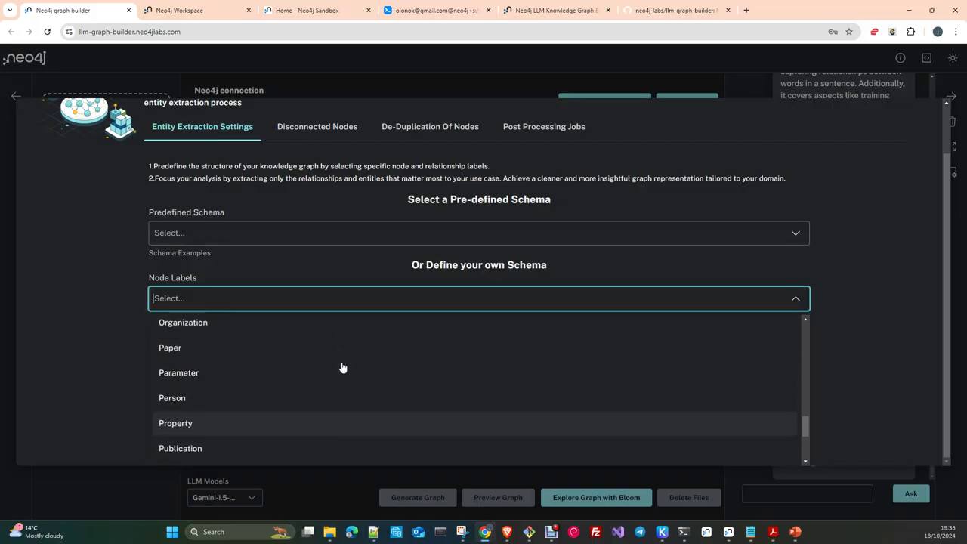
click(331, 356)
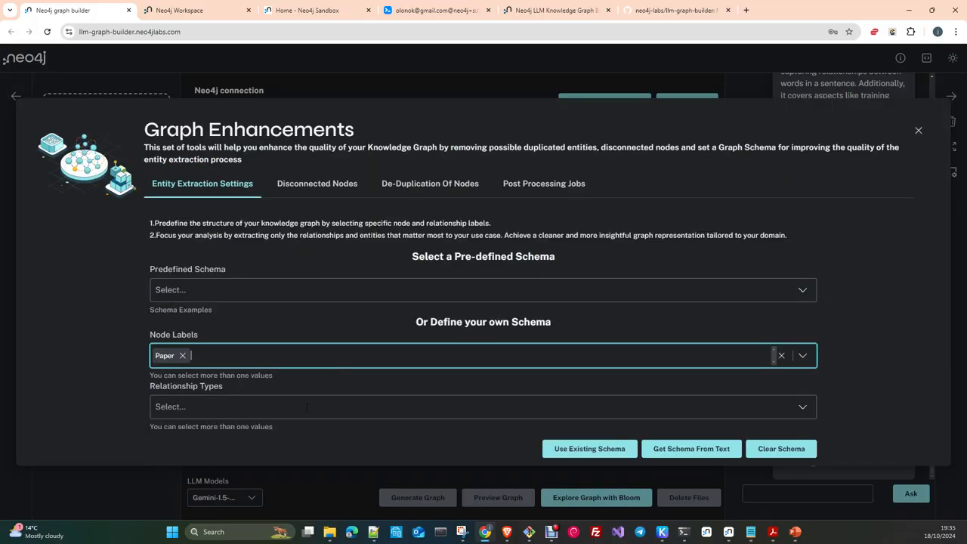
Step: Browse the relationship types and add AUTHOR to the custom schema
click(306, 406)
scroll(336, 385, down, 2)
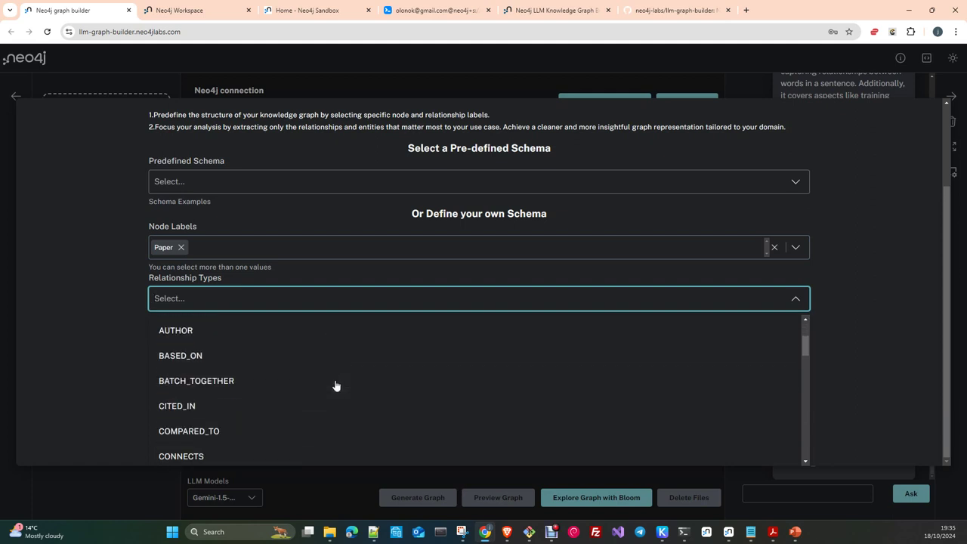
scroll(336, 385, down, 5)
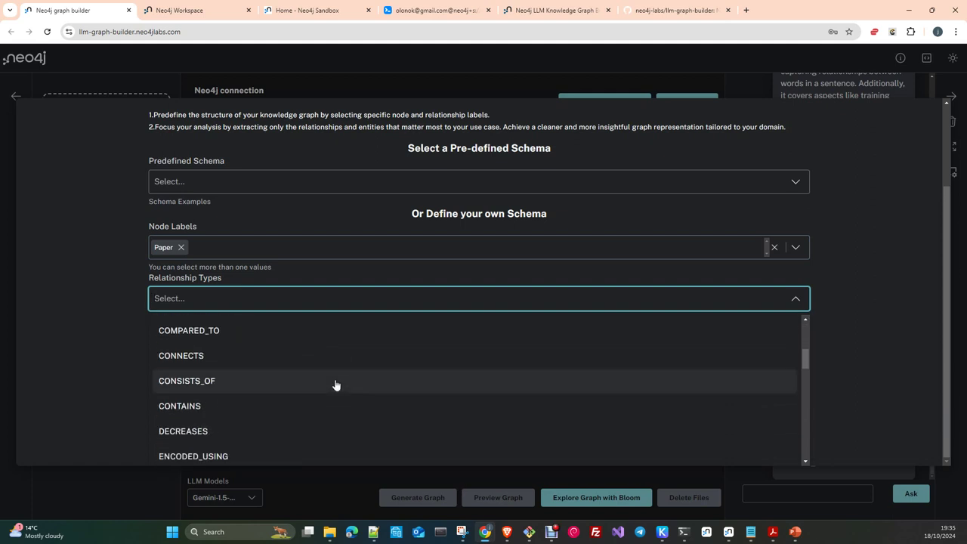
scroll(334, 386, down, 10)
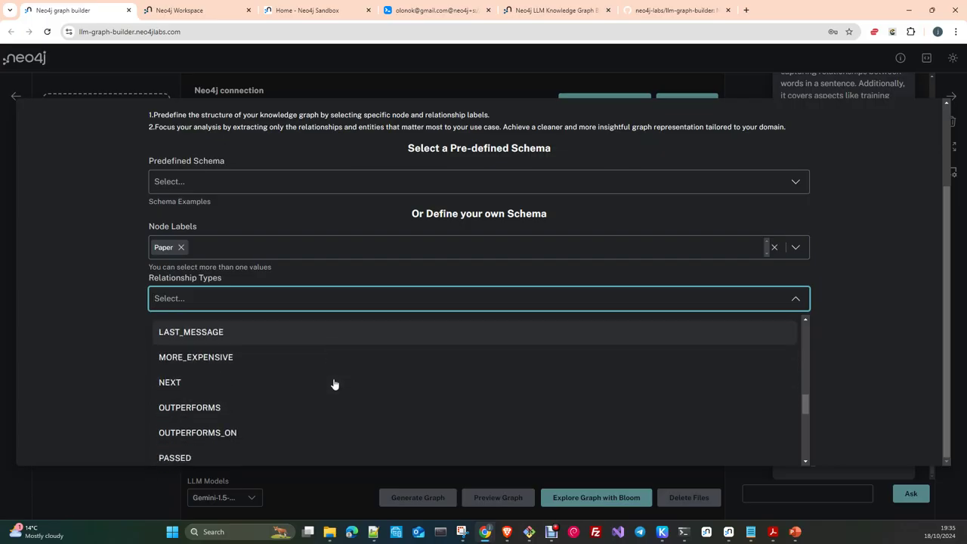
scroll(334, 384, up, 15)
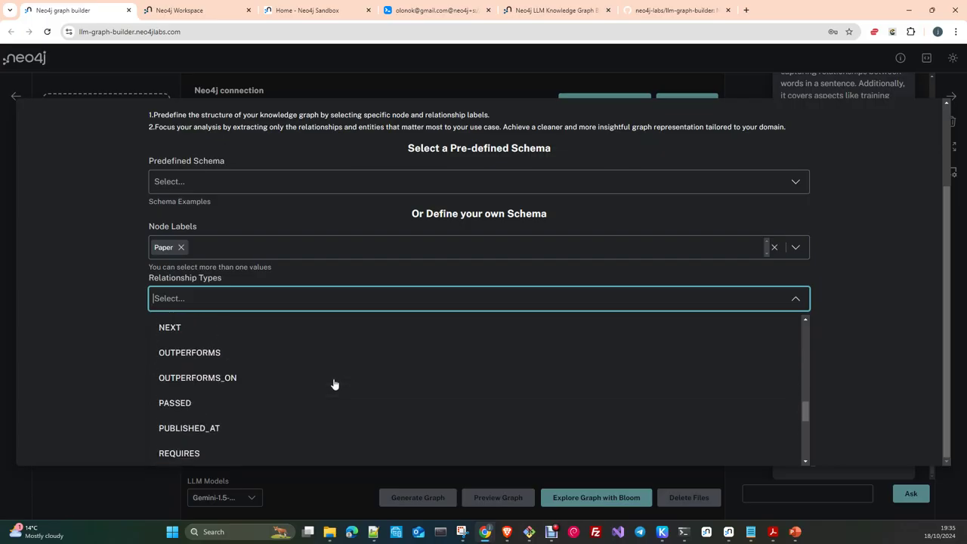
scroll(334, 384, up, 1)
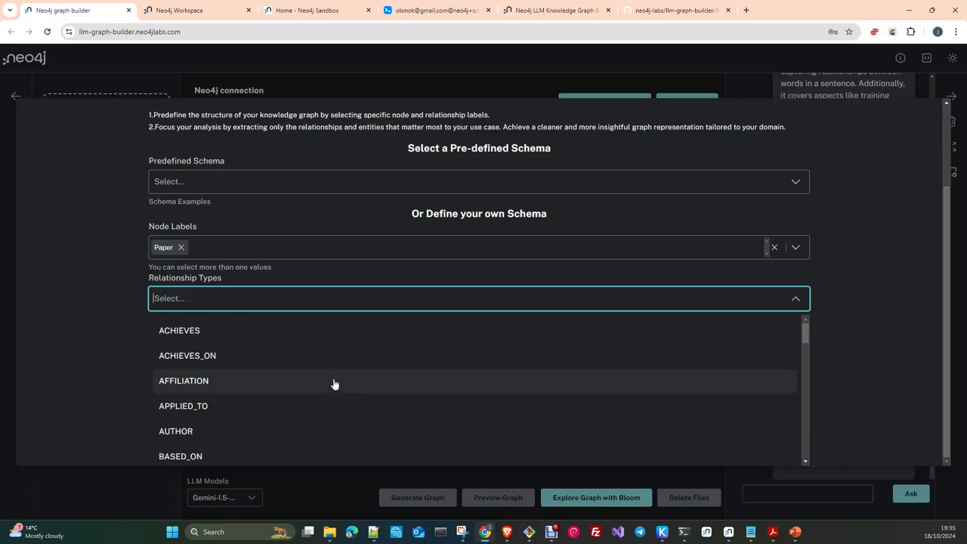
scroll(335, 384, down, 2)
click(252, 381)
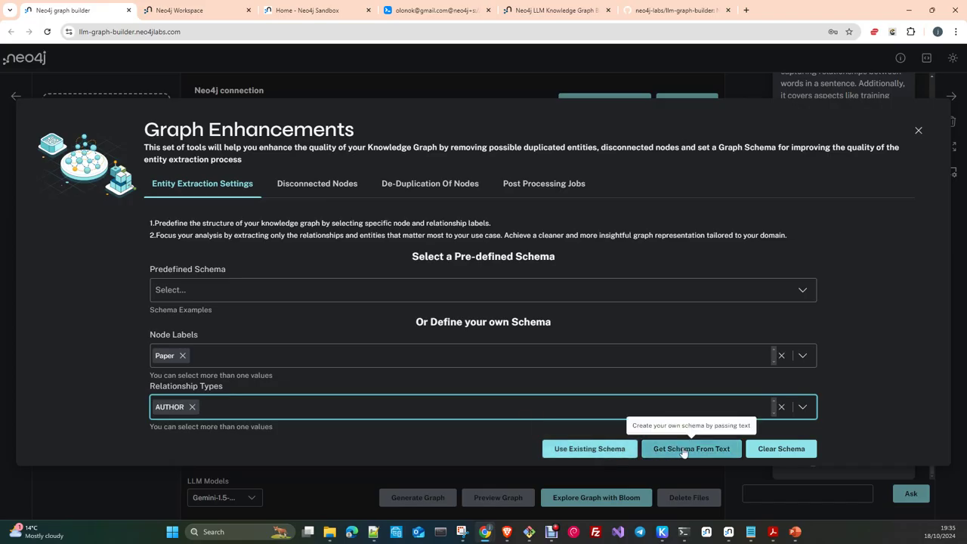
Step: Apply the graph's existing schema to the entity extraction settings and close Graph Enhancements
click(589, 449)
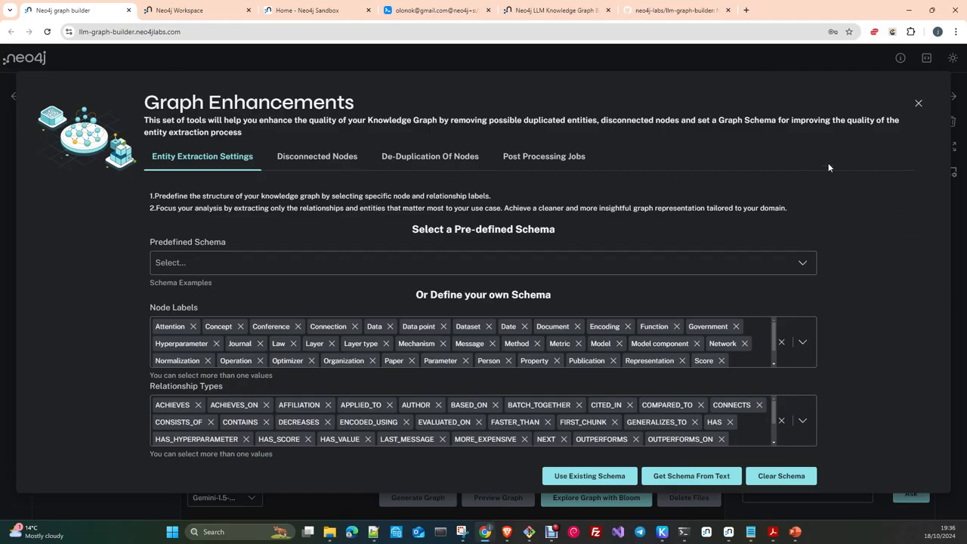
click(918, 103)
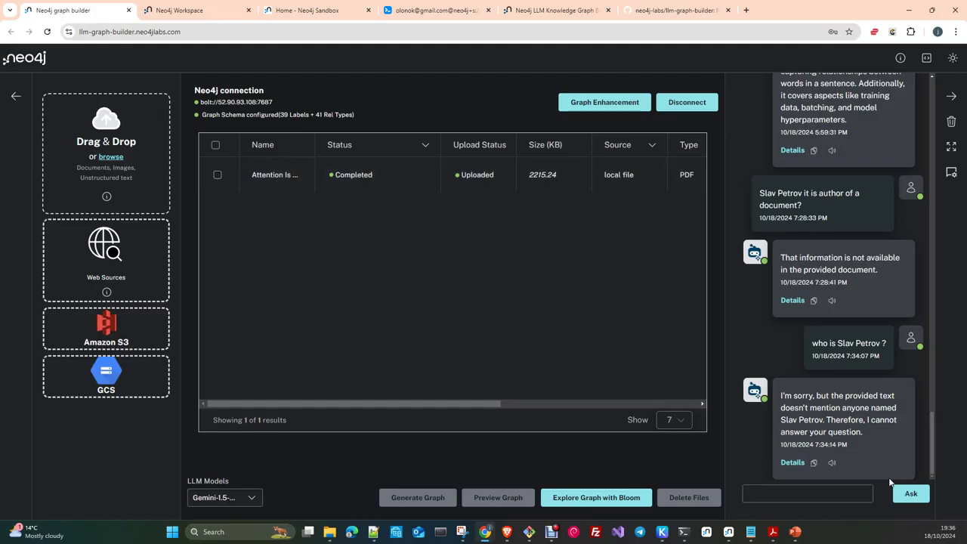
Step: Copy the latest question about the person from the chat history and ask the chatbot it again
drag(817, 343, 887, 343)
drag(811, 343, 866, 343)
triple_click(897, 344)
click(910, 361)
click(774, 495)
right_click(774, 495)
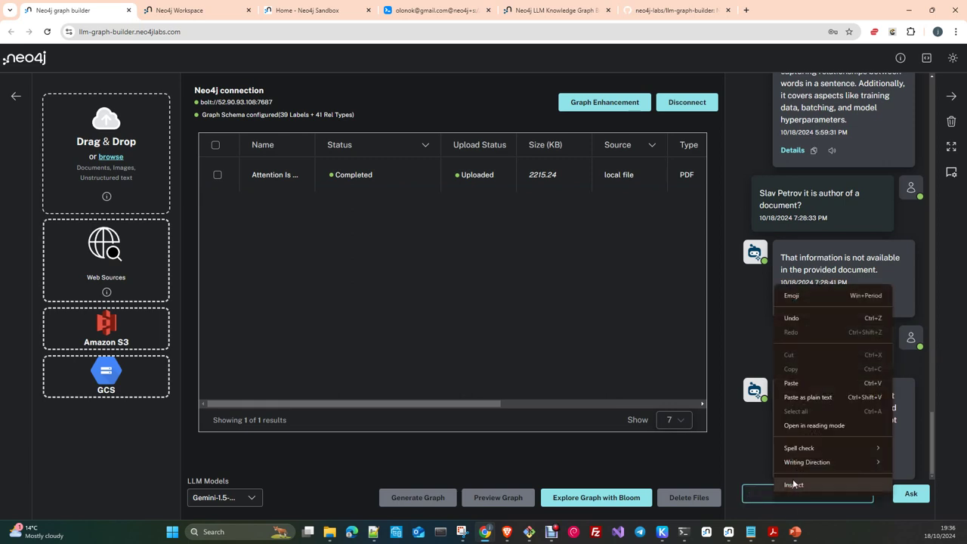
click(802, 380)
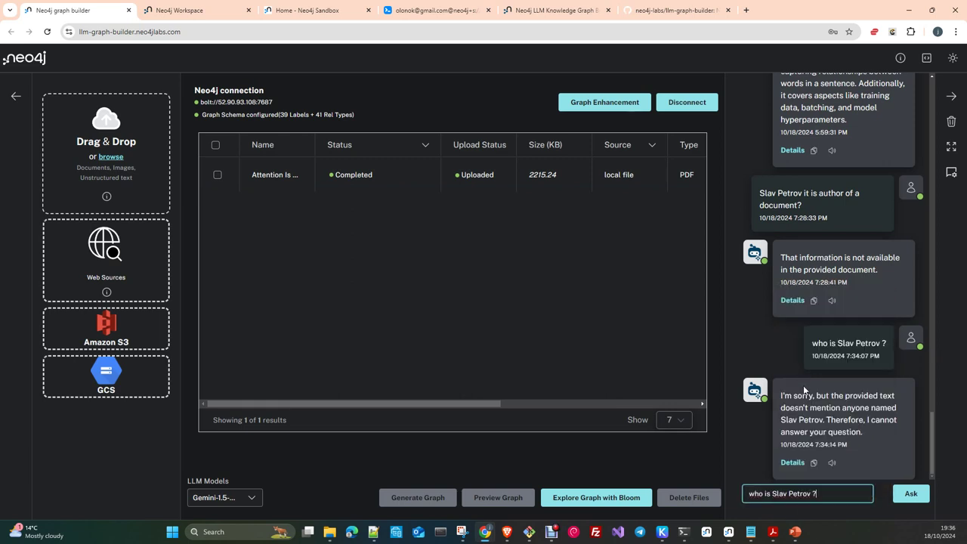
click(909, 494)
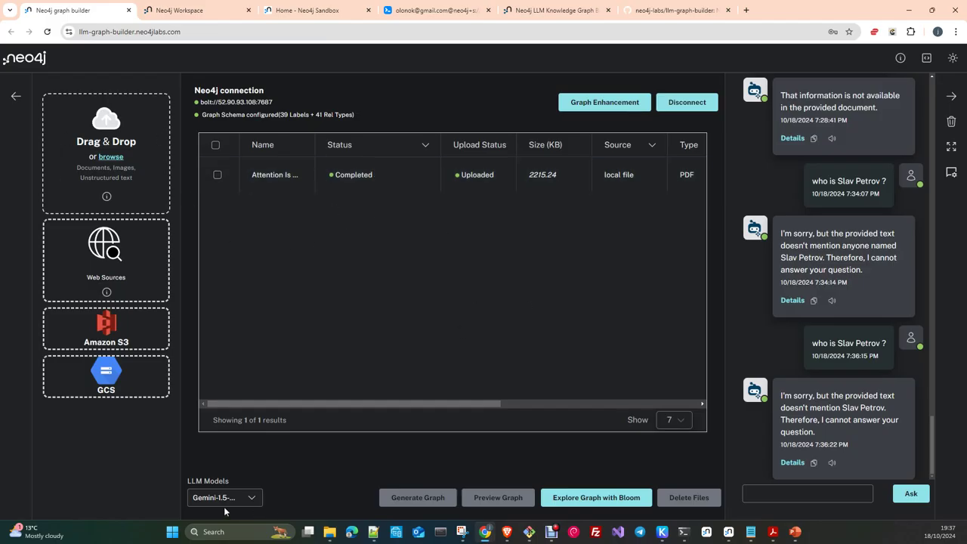
Step: Check the available LLM models and collapse the data source sidebar to widen the file table
click(255, 500)
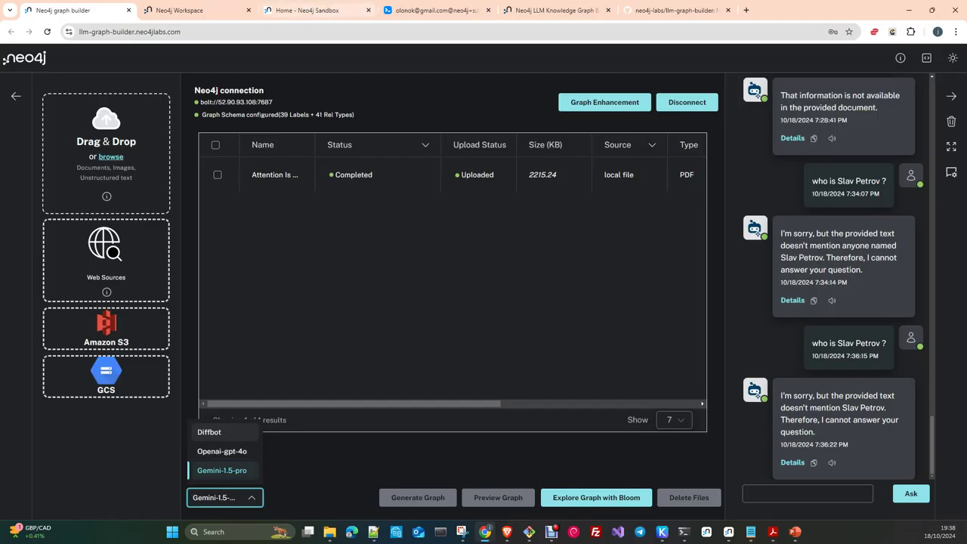
click(16, 96)
click(16, 97)
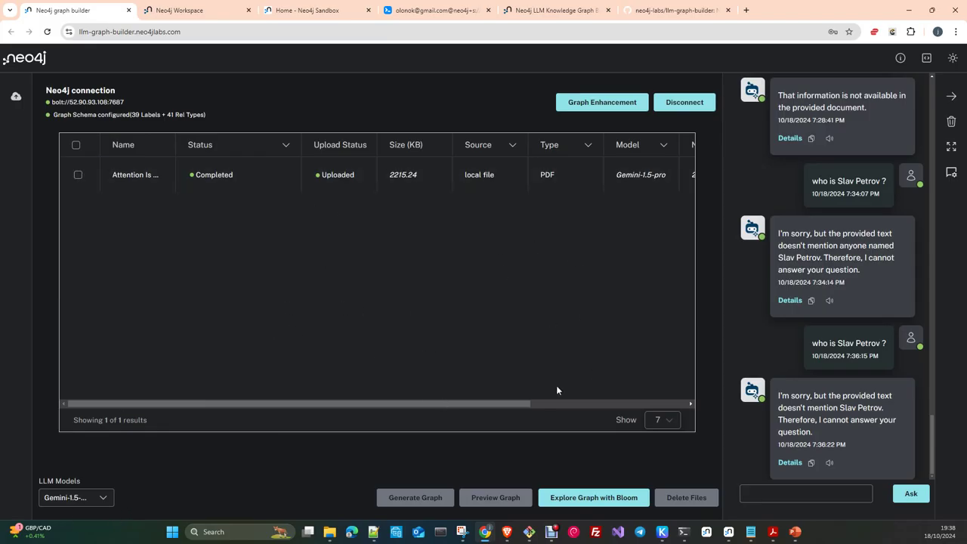
Step: Open the generated graph of Attention Is All You Need.pdf from the file table and look over its clusters
drag(487, 402, 229, 383)
drag(395, 403, 608, 411)
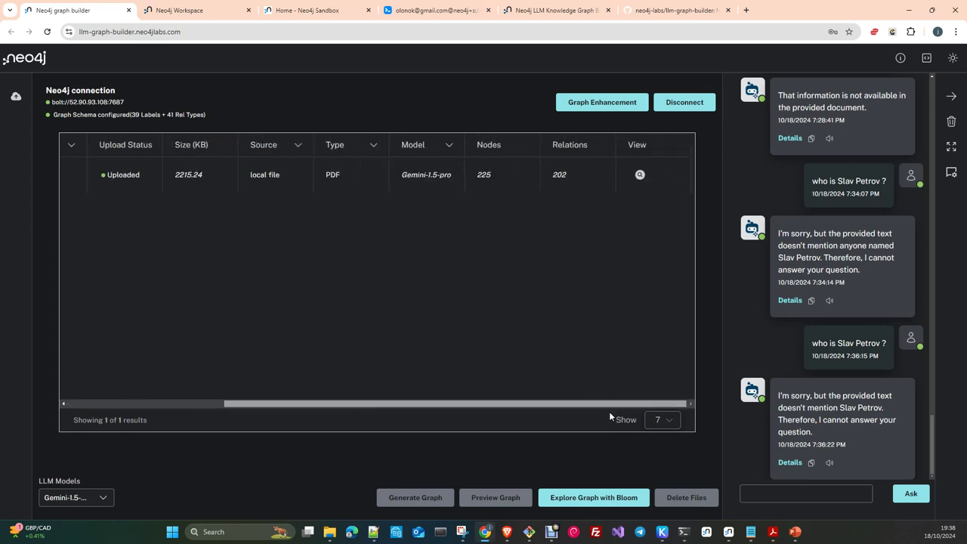
click(640, 175)
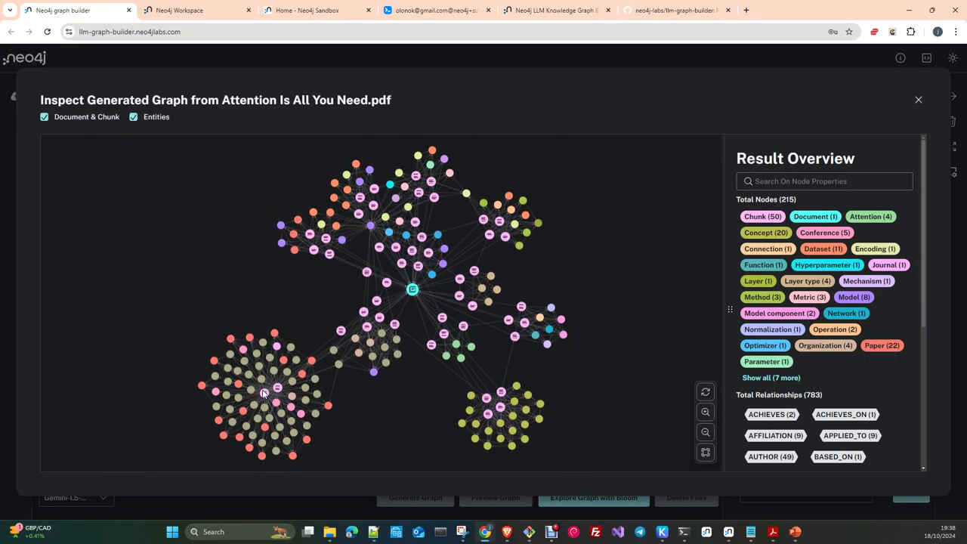
drag(236, 438, 184, 313)
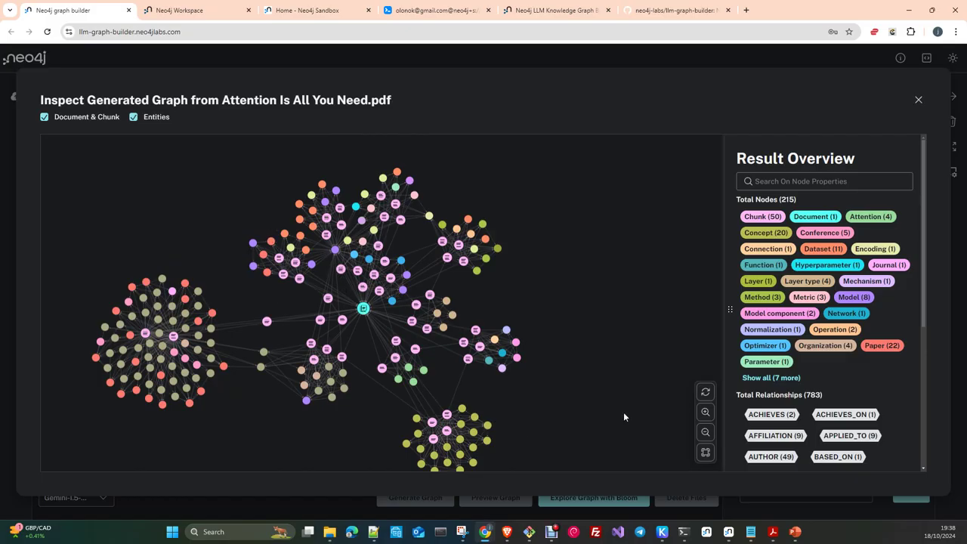
Step: Expand the complete lists of node labels and relationship types in the result overview and review them
scroll(829, 398, down, 2)
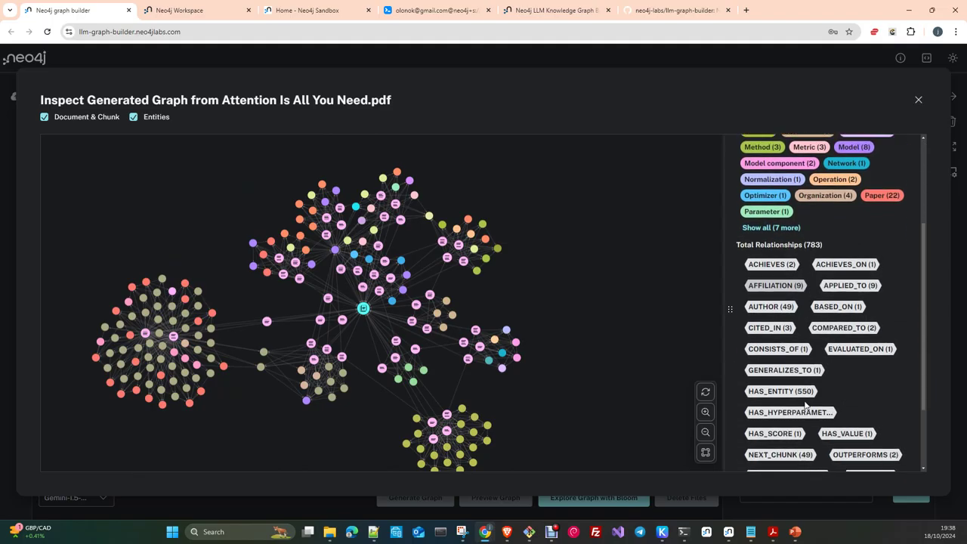
scroll(794, 347, up, 2)
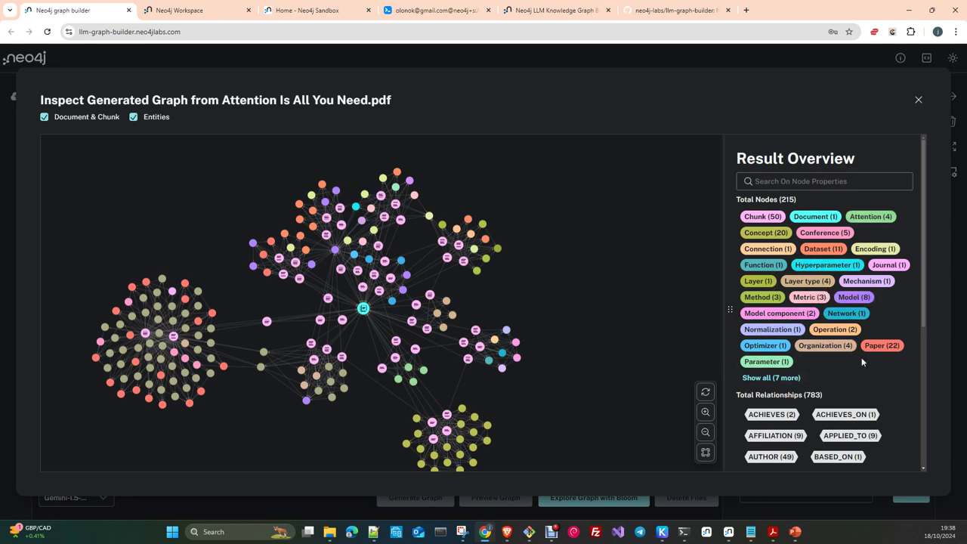
scroll(865, 395, down, 3)
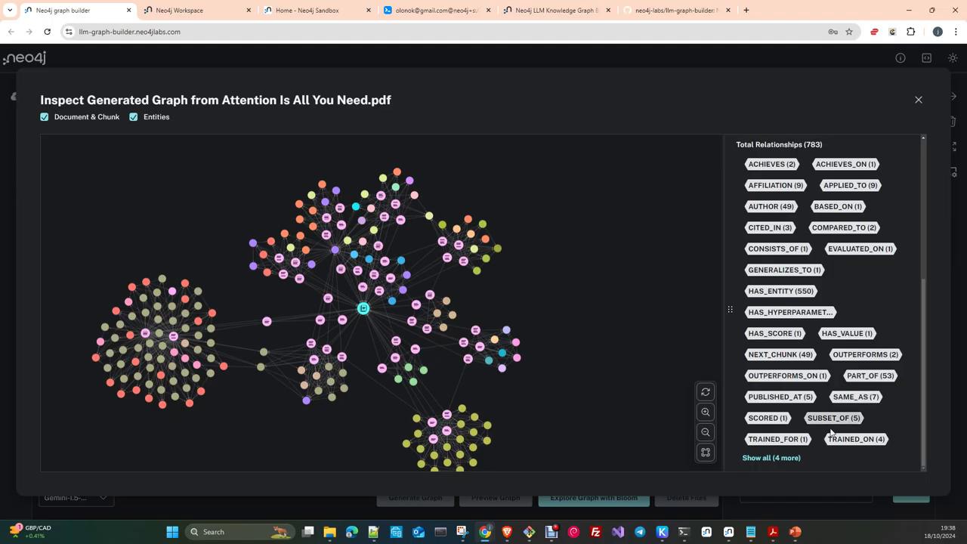
click(797, 458)
scroll(852, 406, down, 2)
scroll(851, 407, up, 3)
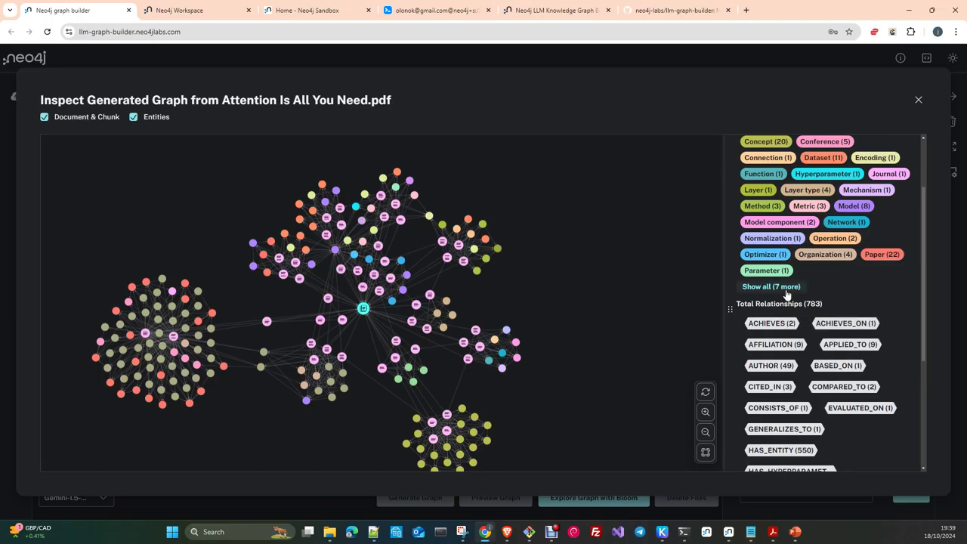
click(786, 291)
scroll(861, 349, up, 2)
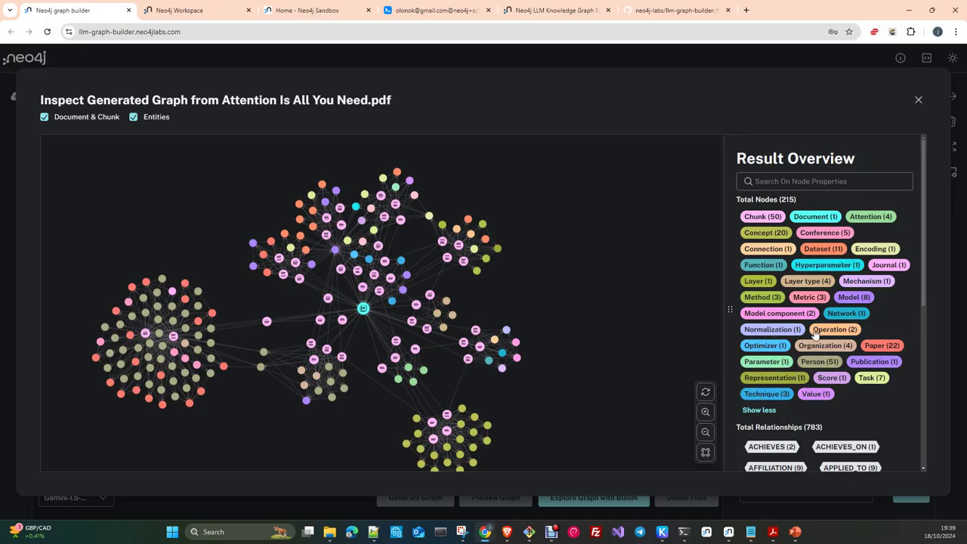
scroll(835, 363, down, 1)
scroll(835, 362, down, 3)
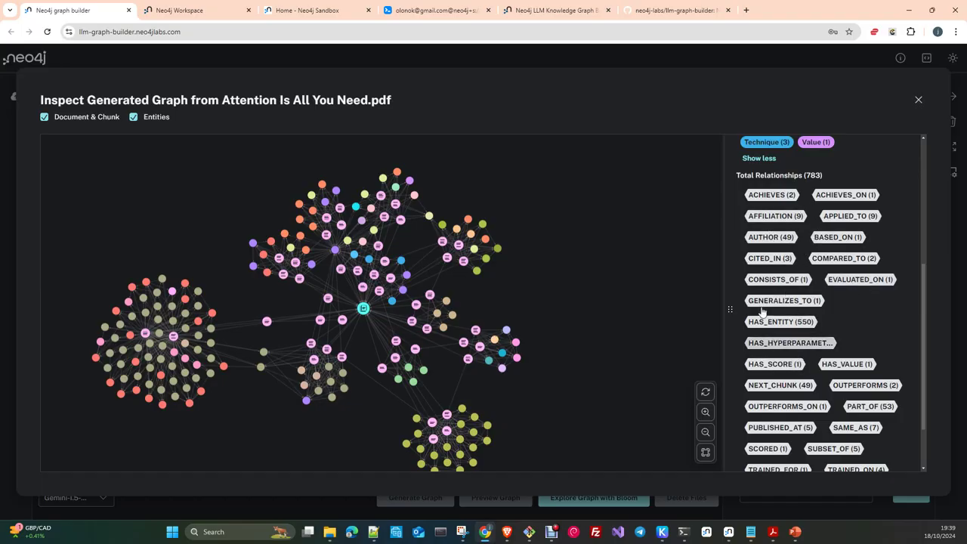
scroll(814, 353, down, 2)
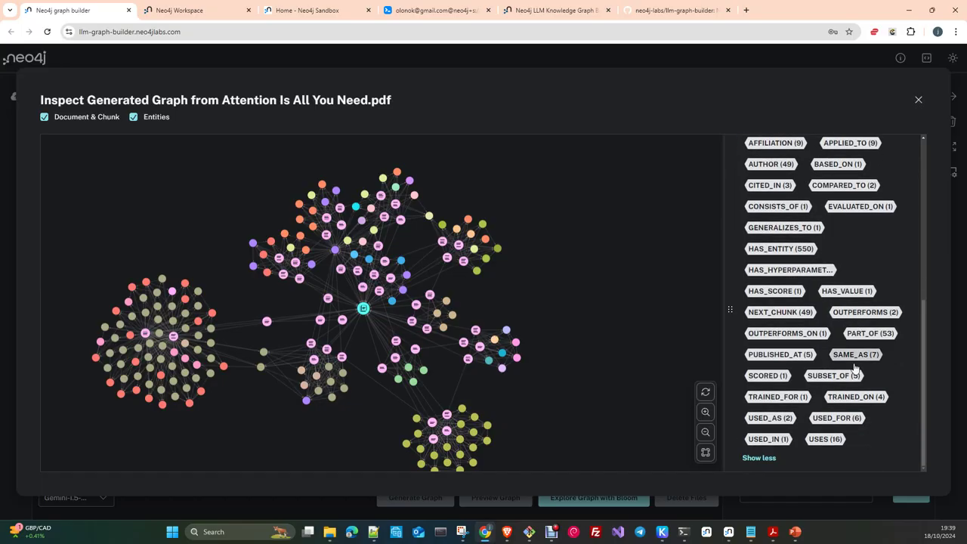
scroll(770, 407, up, 3)
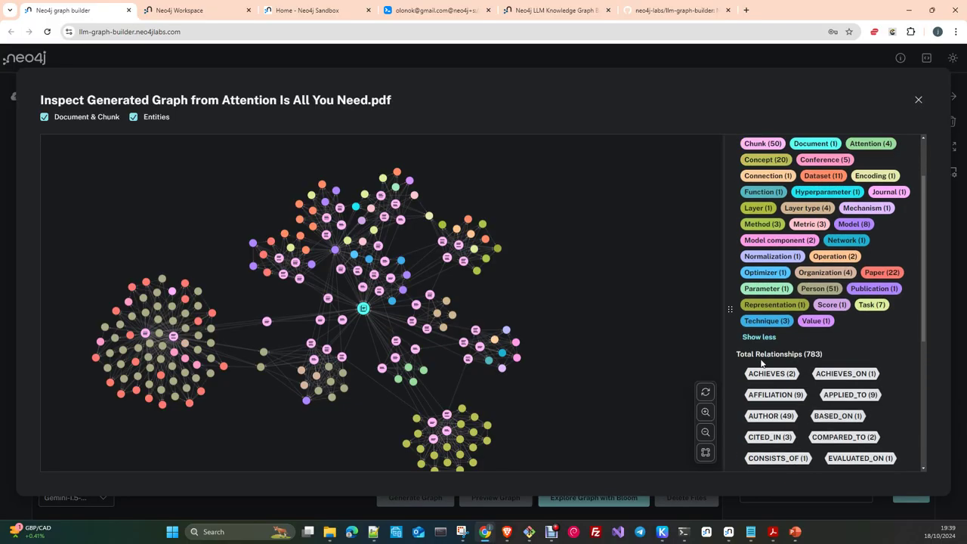
scroll(817, 363, up, 2)
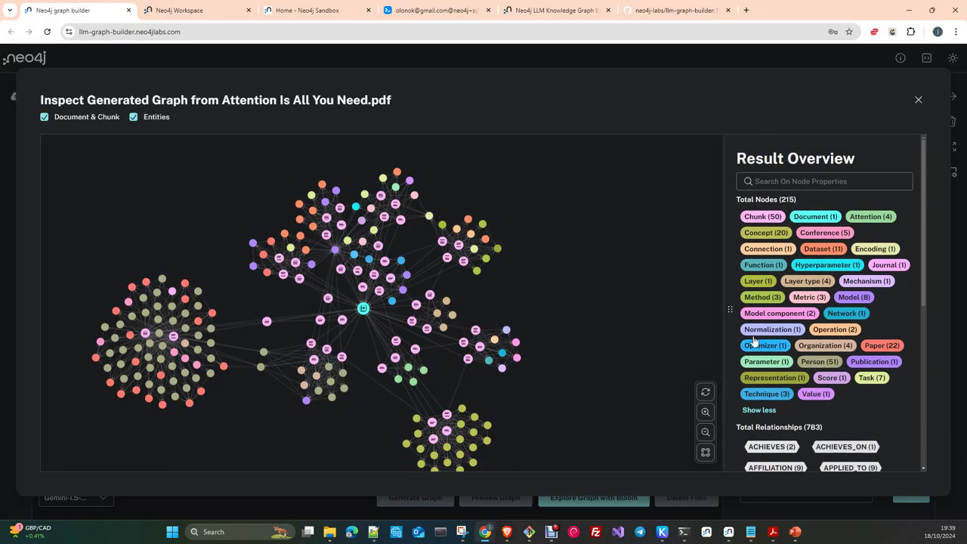